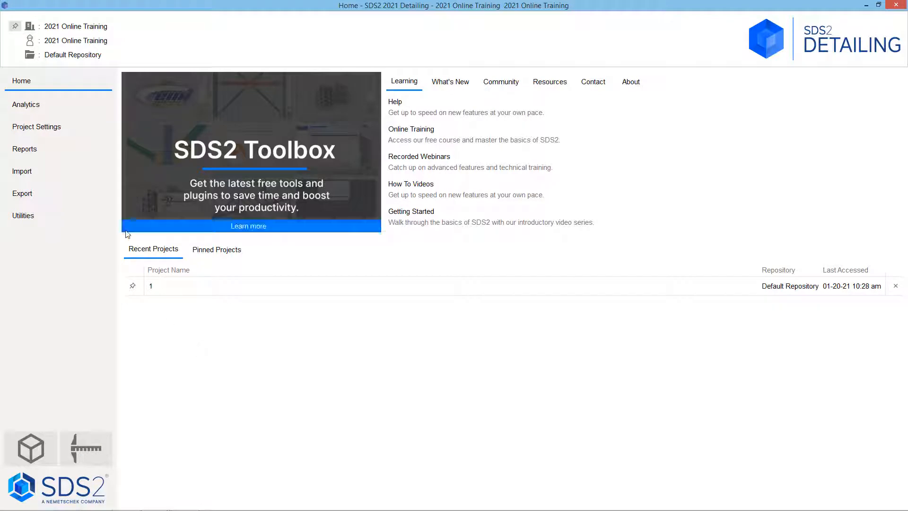
Open the fabricator's Detail Erection View Defaults and review the steel member style, 3D hidden lines and vertical brace display options
click(65, 126)
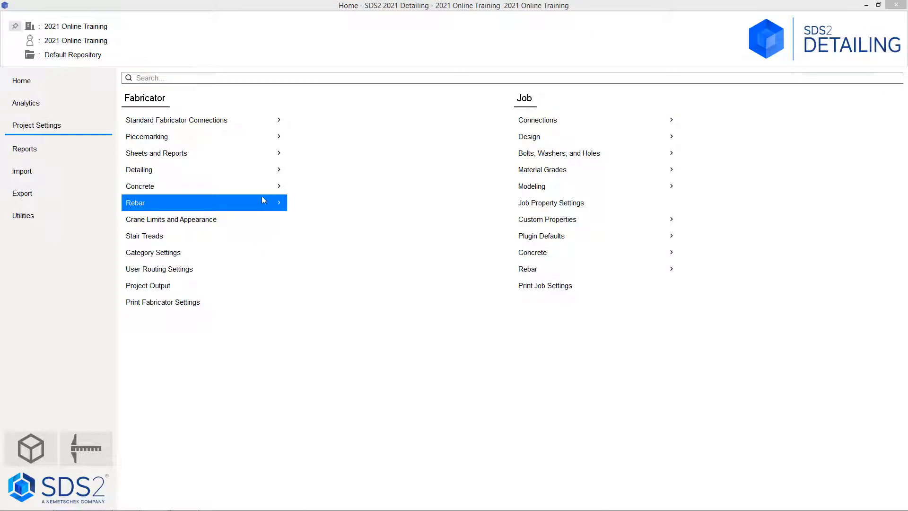
click(256, 170)
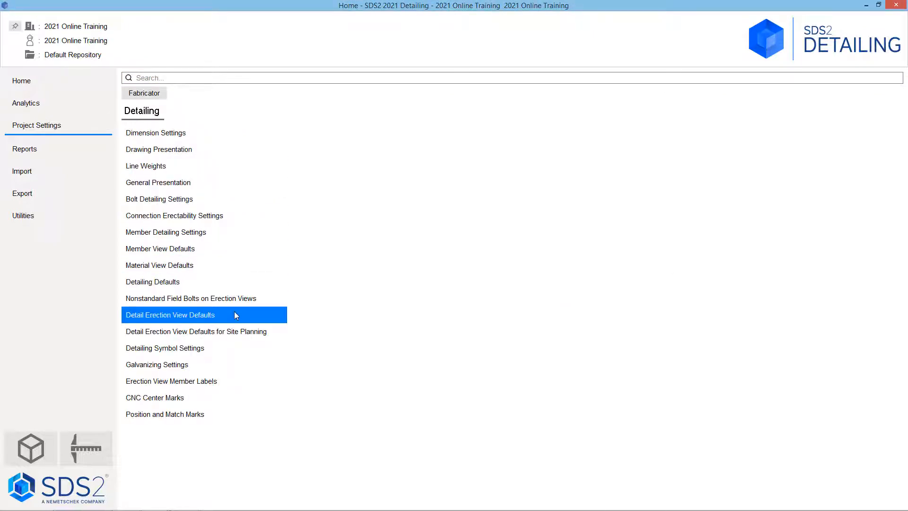
click(259, 321)
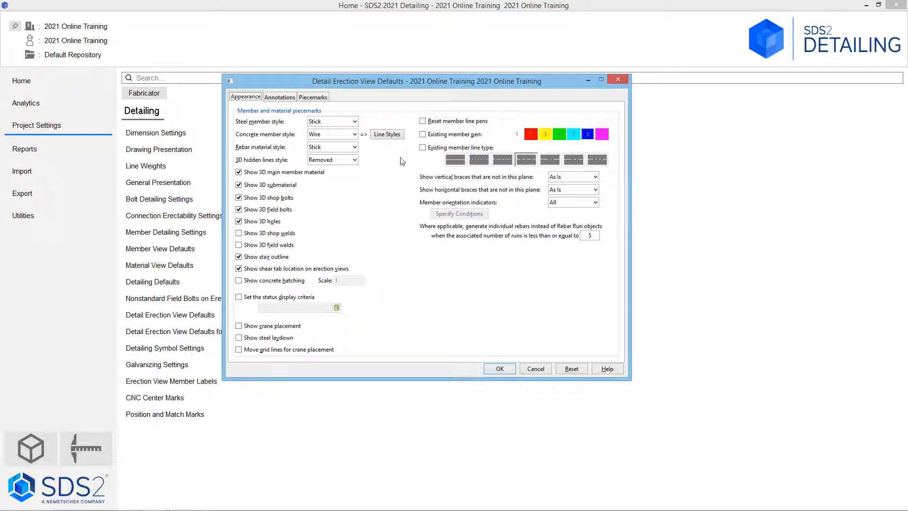
click(341, 122)
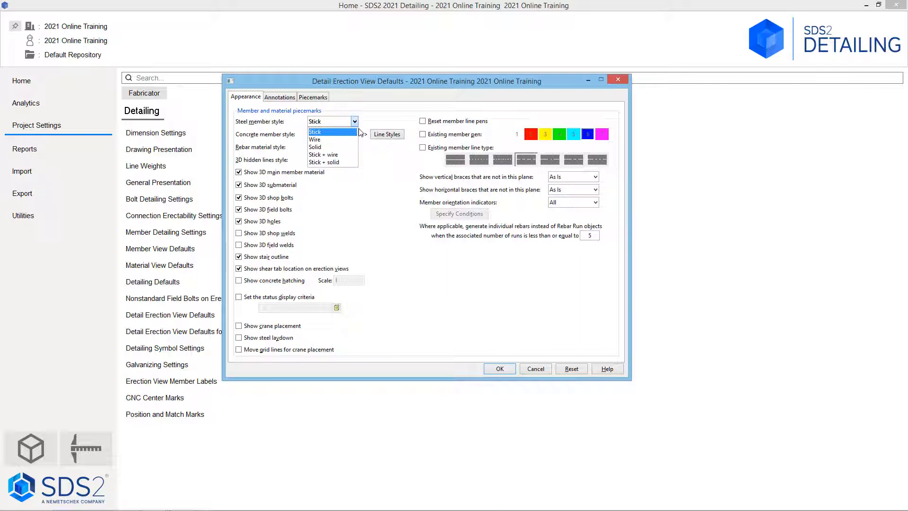
click(378, 111)
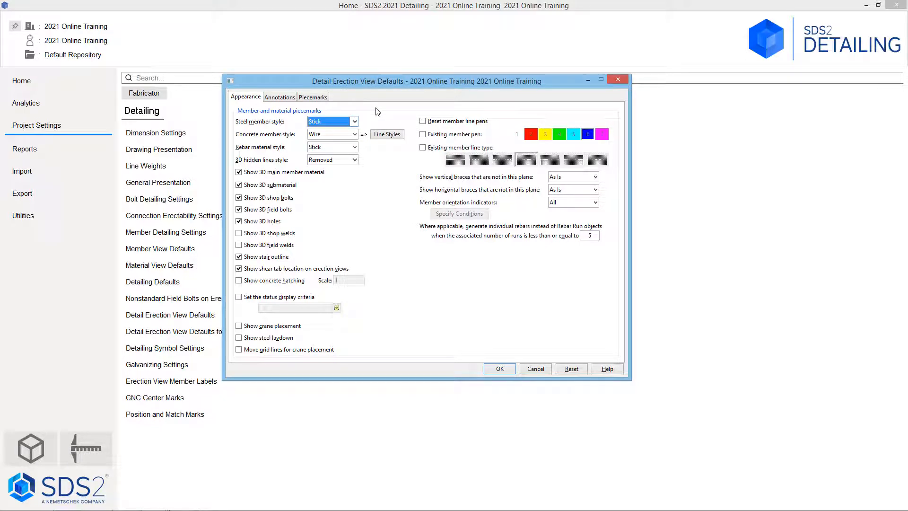
click(355, 160)
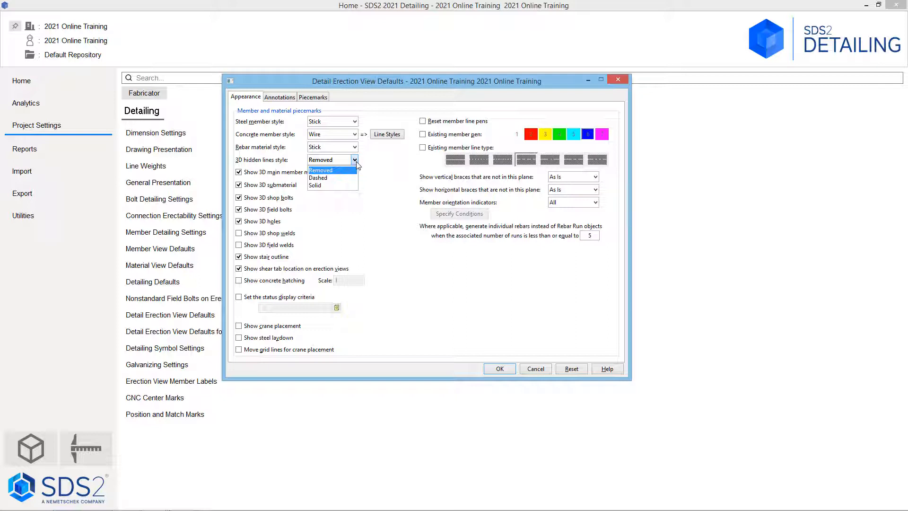
click(401, 166)
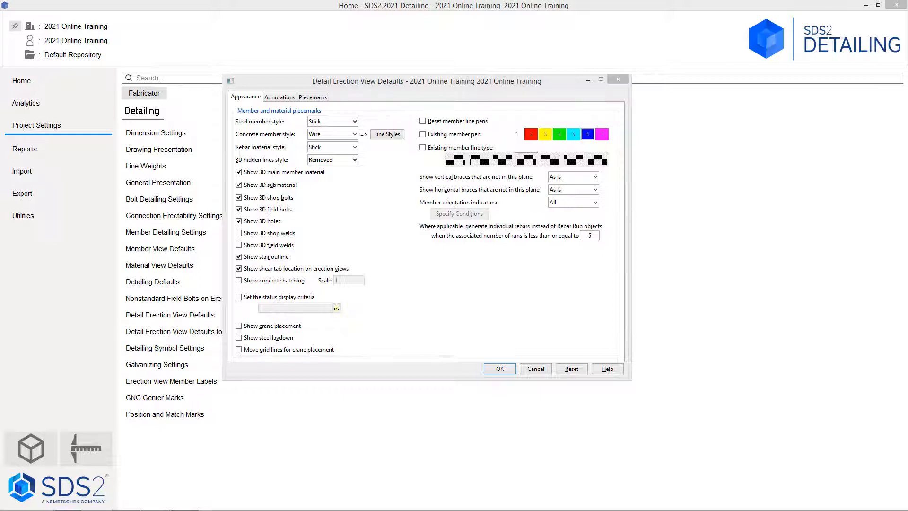
click(619, 178)
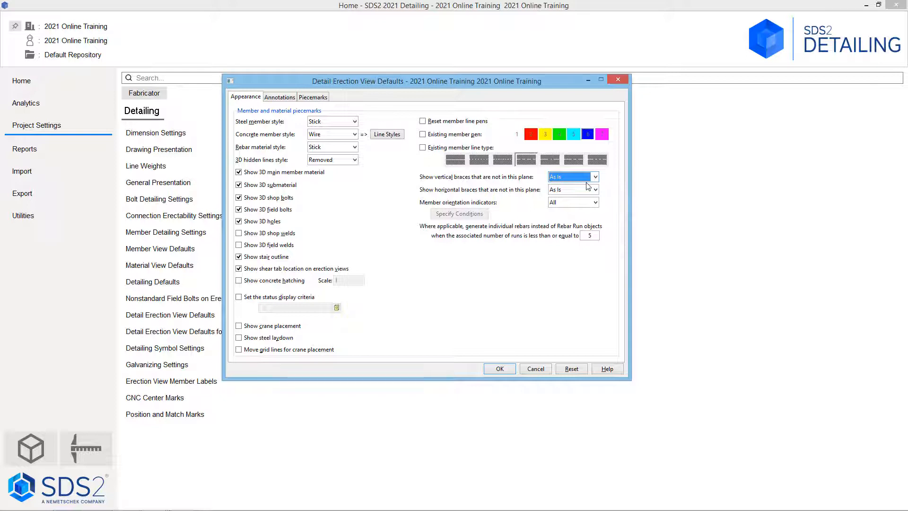
Try Conditional member orientation indicators, examine the member and section combinations, and switch the indicators back to All
click(595, 202)
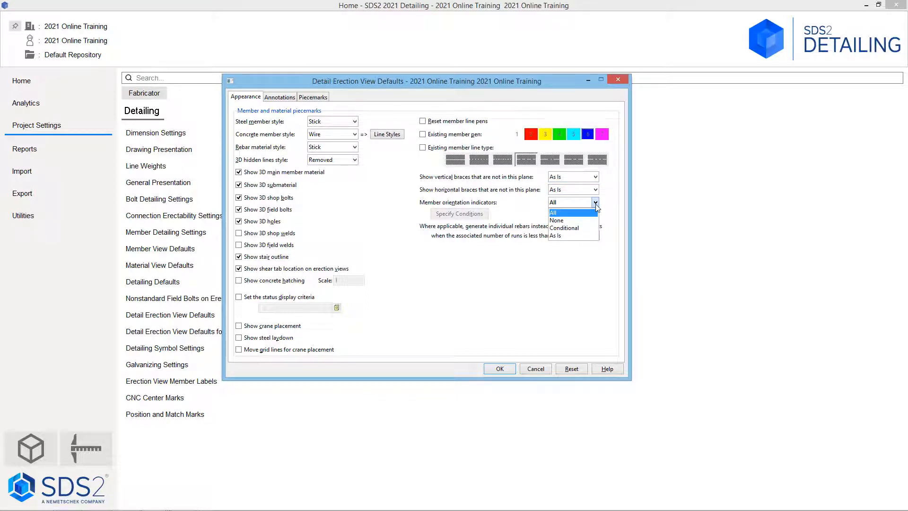
click(586, 228)
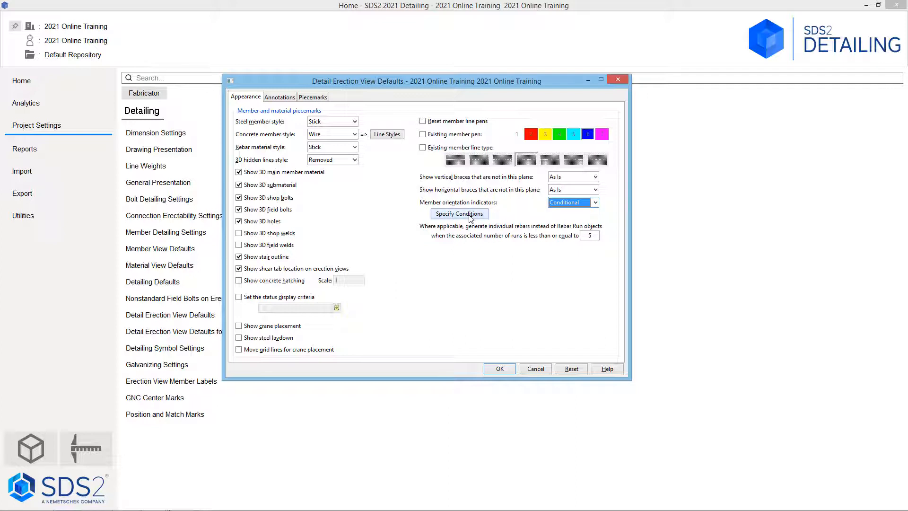
click(471, 216)
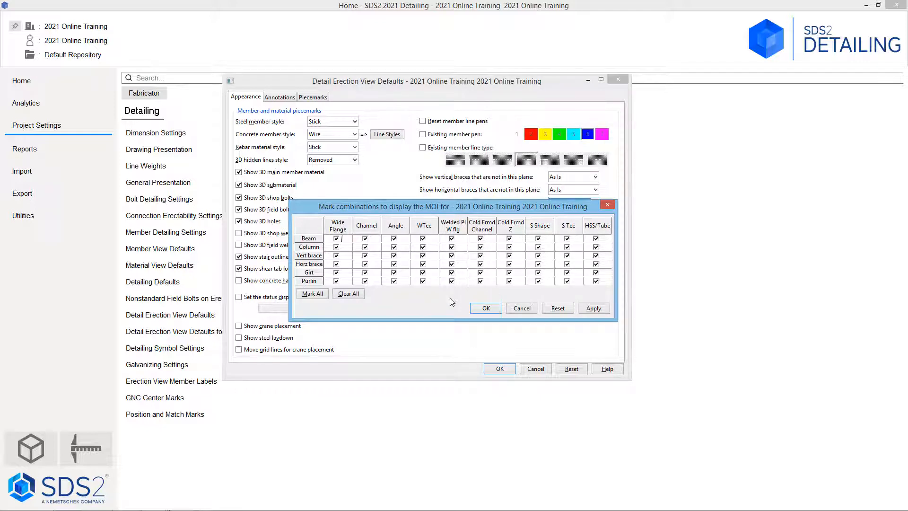
click(522, 307)
click(574, 203)
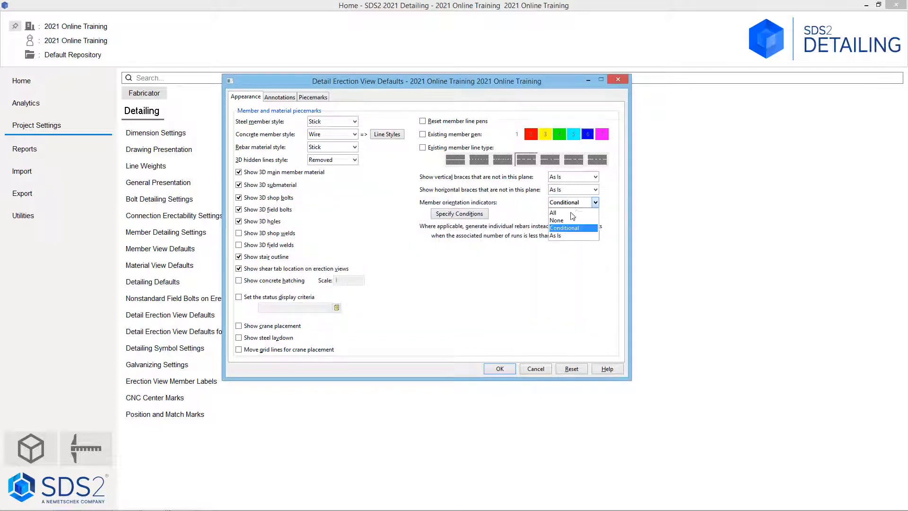
click(571, 213)
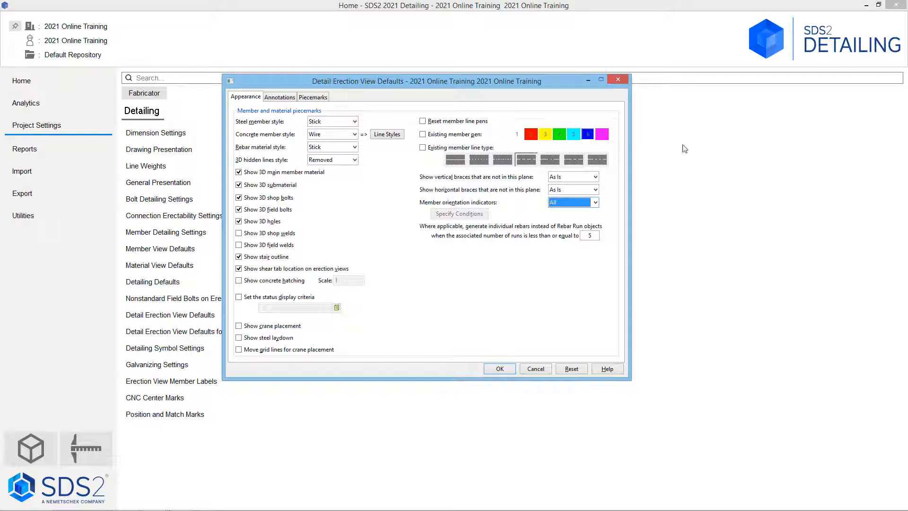
Review the annotation and piecemark defaults, trying System for removing drawing annotations, and close the settings without saving
click(279, 97)
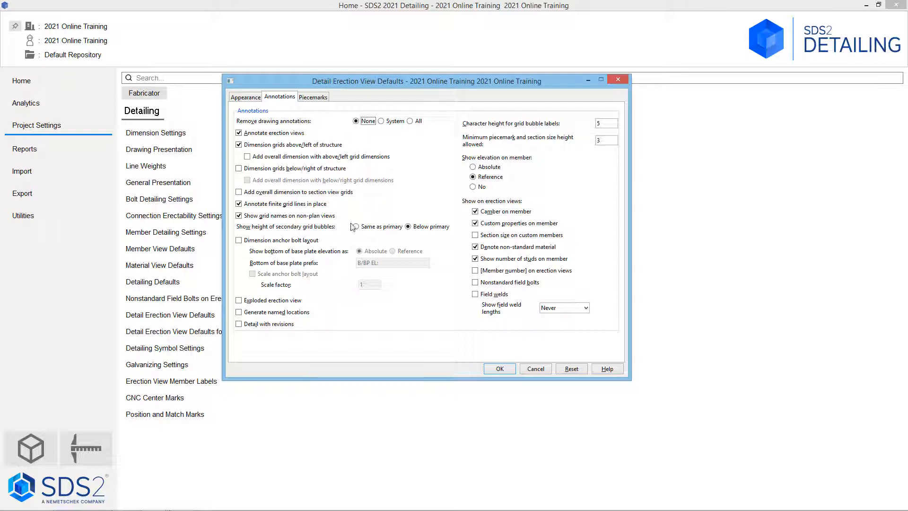
click(383, 122)
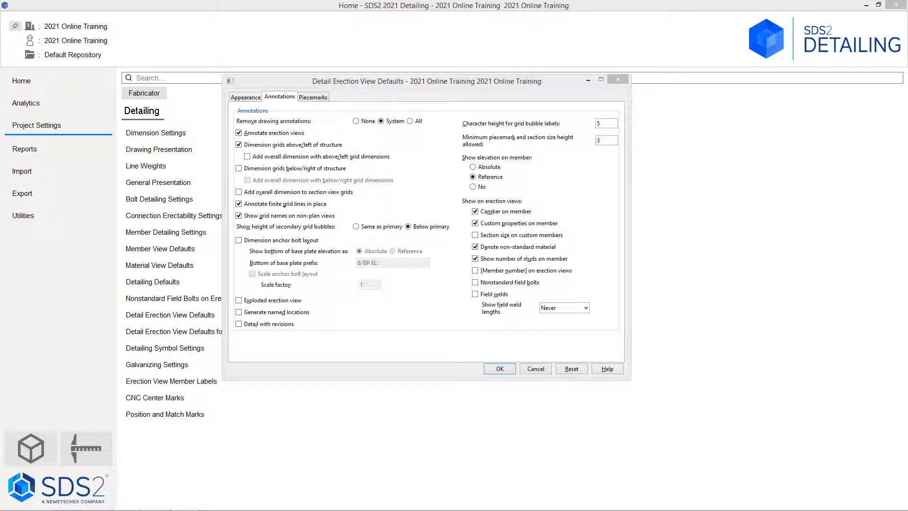
click(323, 98)
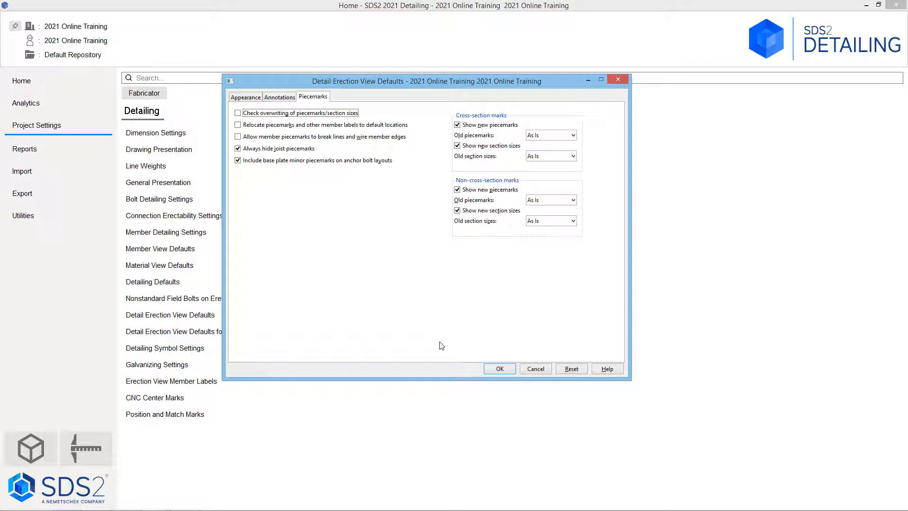
click(536, 369)
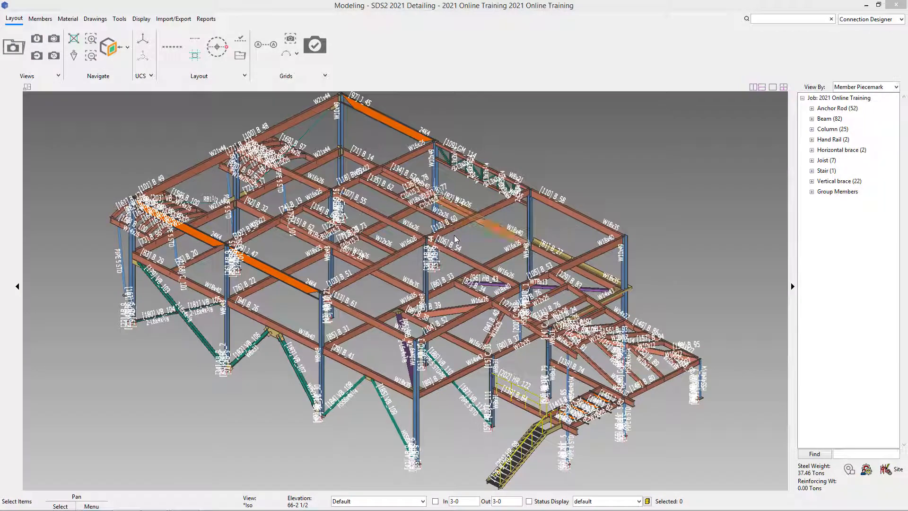
In Modeling, choose the *Iso erection view for detailing and set its steel member style to Wire
click(592, 166)
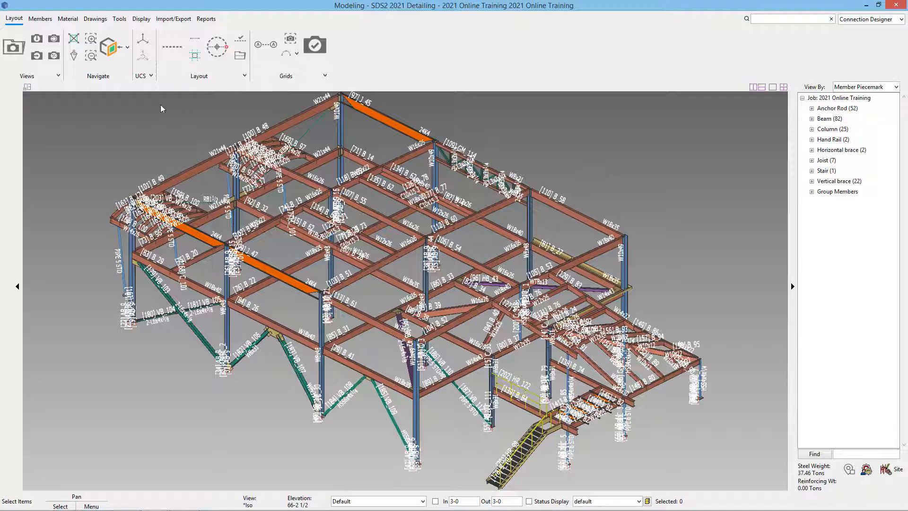
click(95, 18)
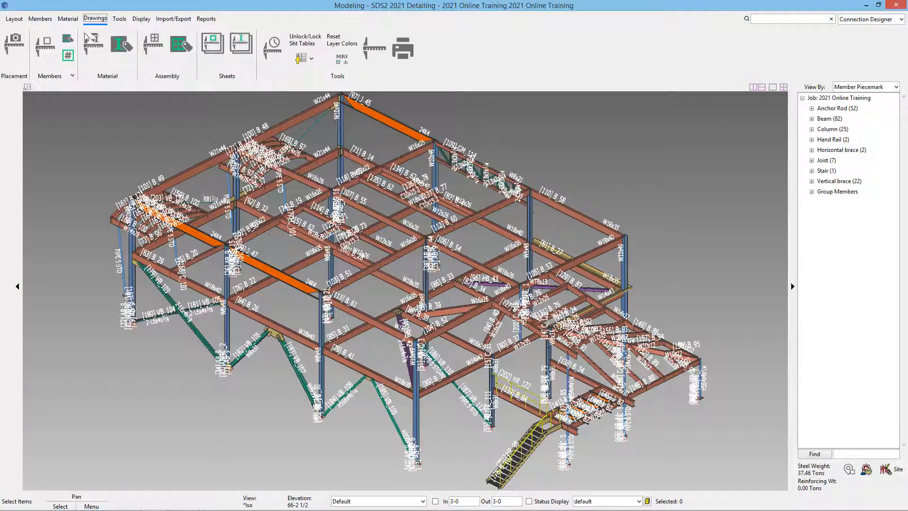
click(13, 47)
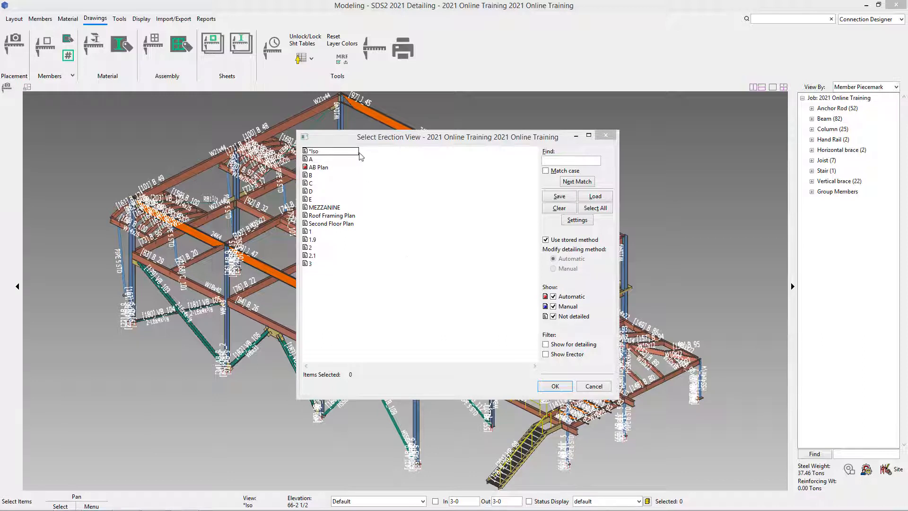
click(337, 153)
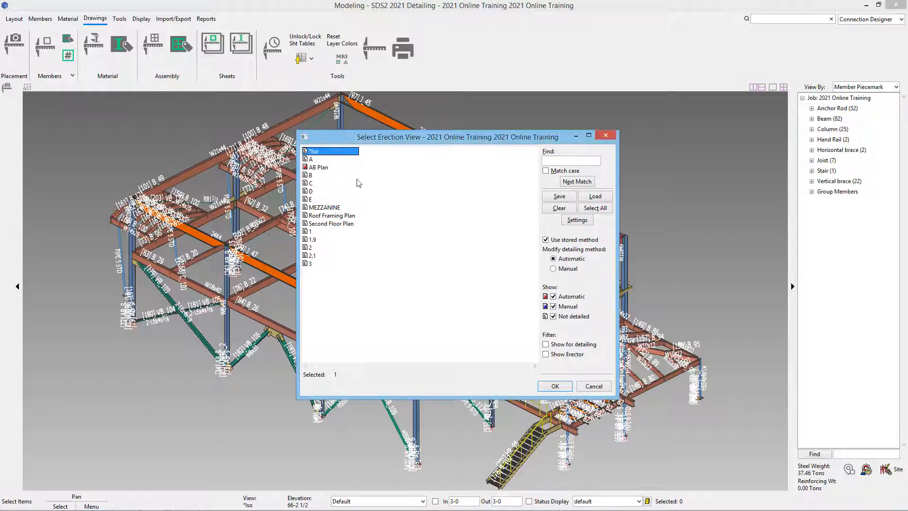
click(584, 223)
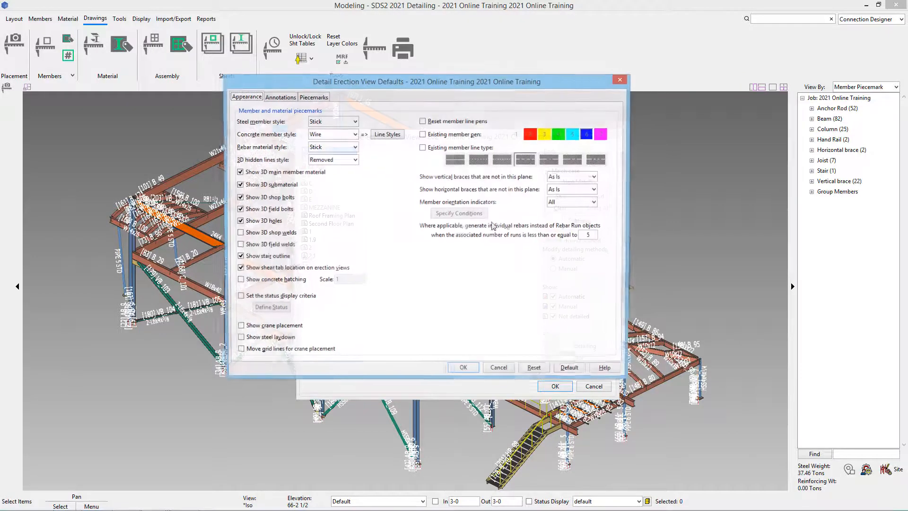
click(343, 123)
click(334, 140)
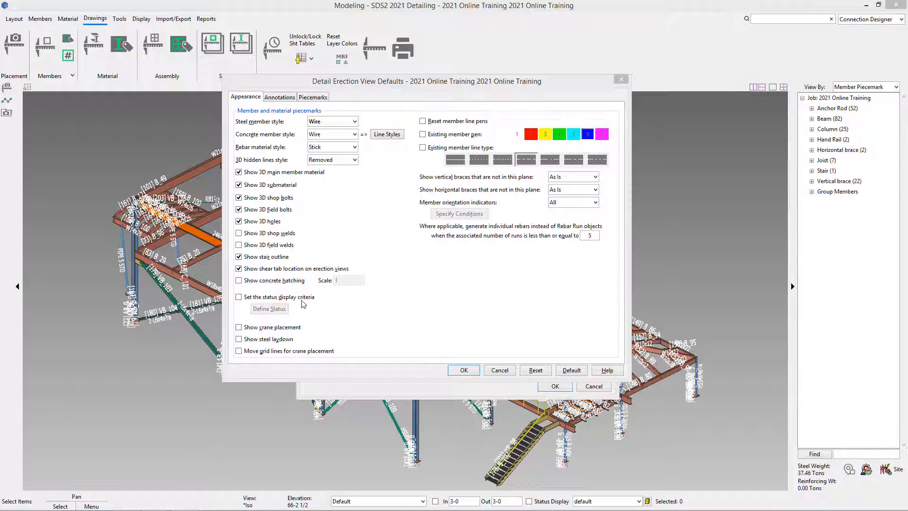
Enable the status display criteria and define priority 1 as Magenta for members in sequence 1A
click(239, 297)
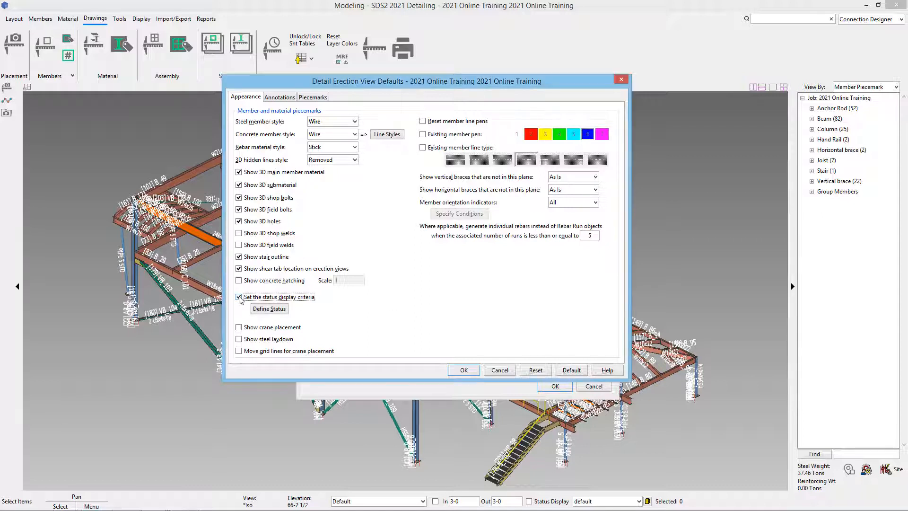
click(269, 308)
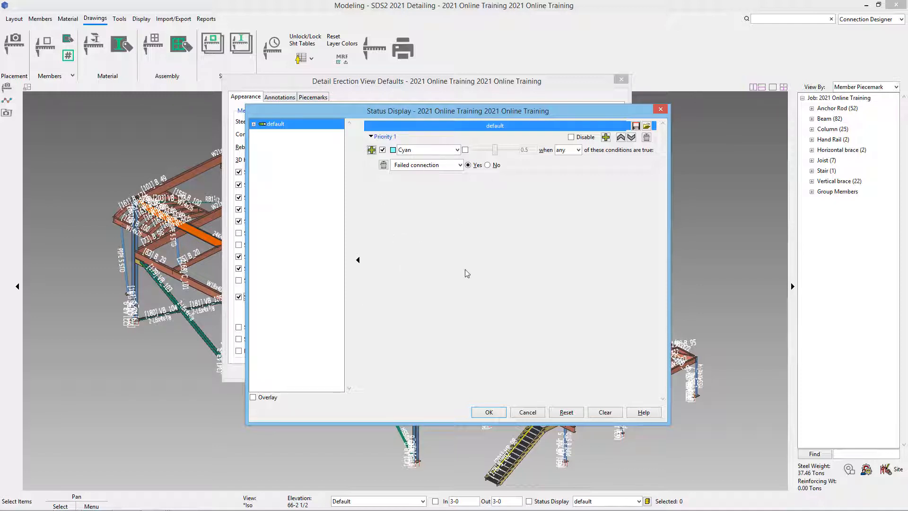
click(457, 150)
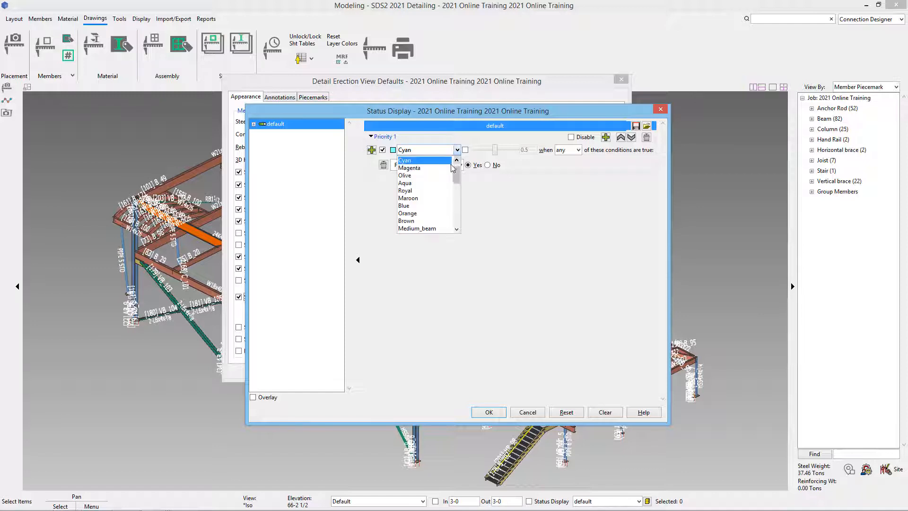
click(439, 168)
click(447, 166)
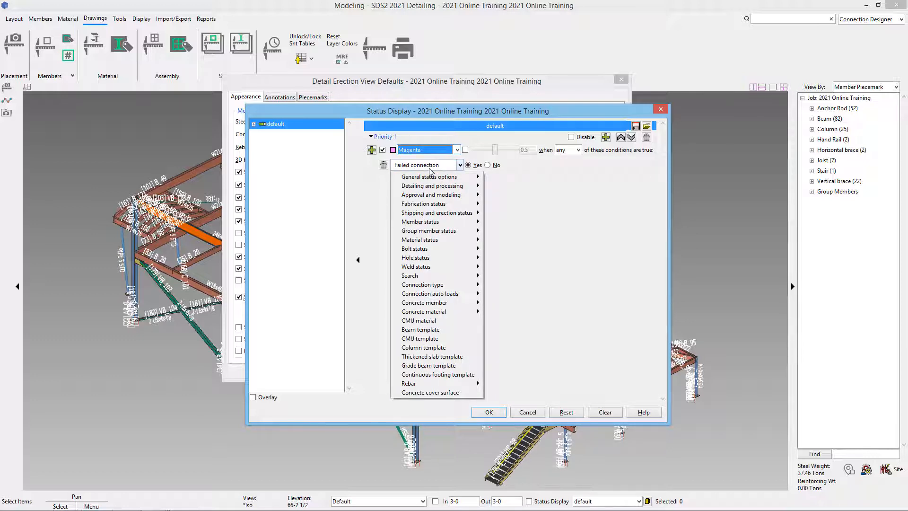
mouse_move(428, 179)
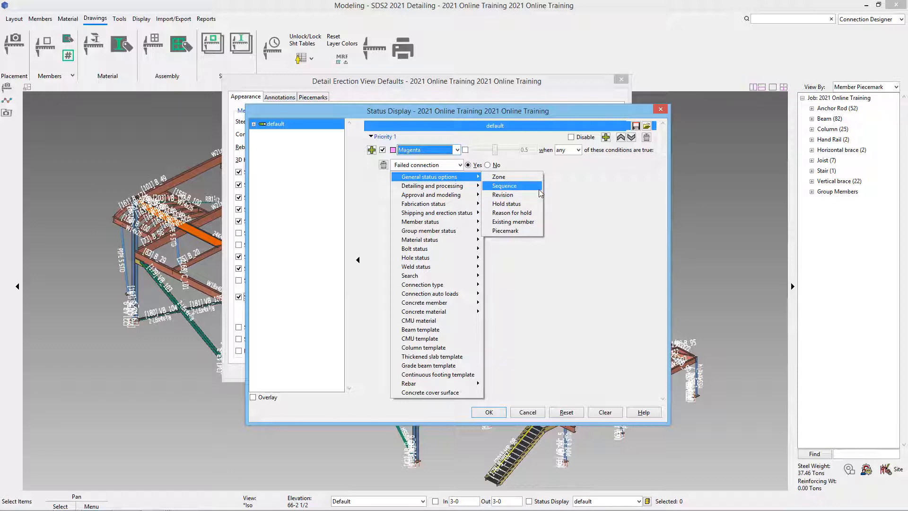
click(539, 188)
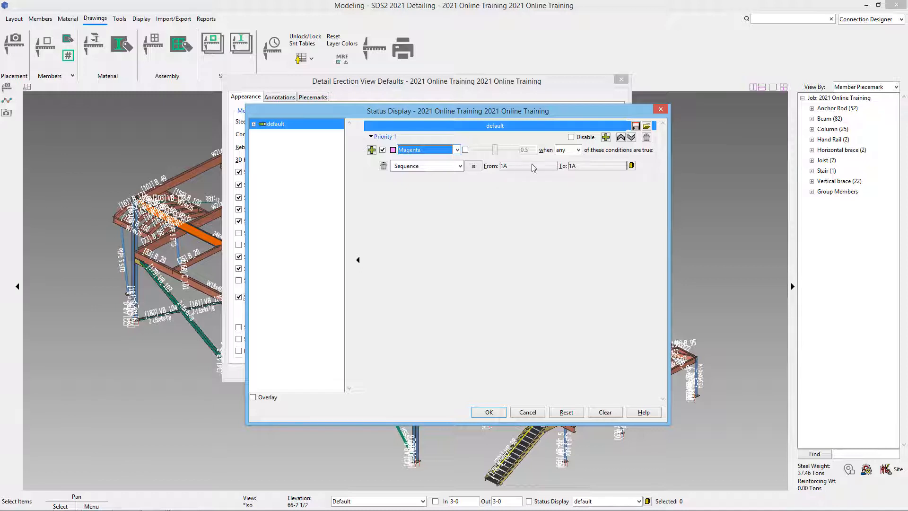
Add a second status display priority that colors members in sequence 2A Olive
click(606, 137)
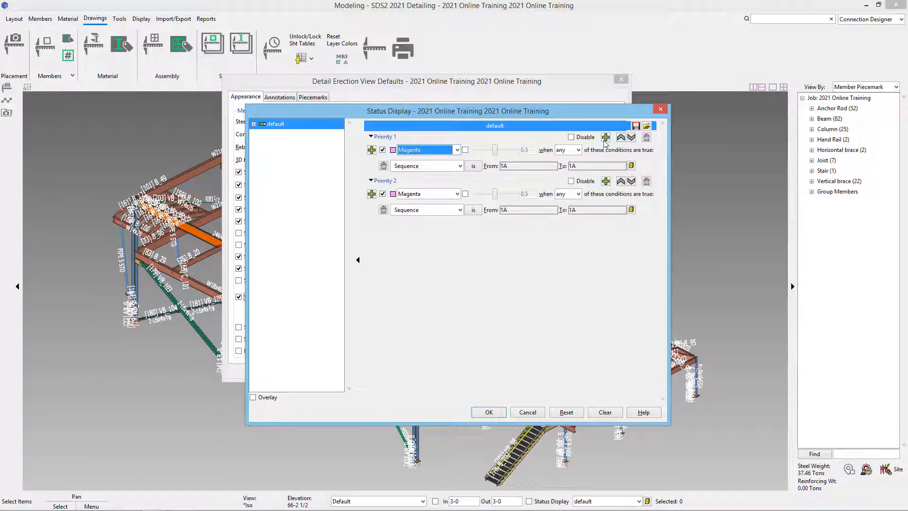
click(455, 195)
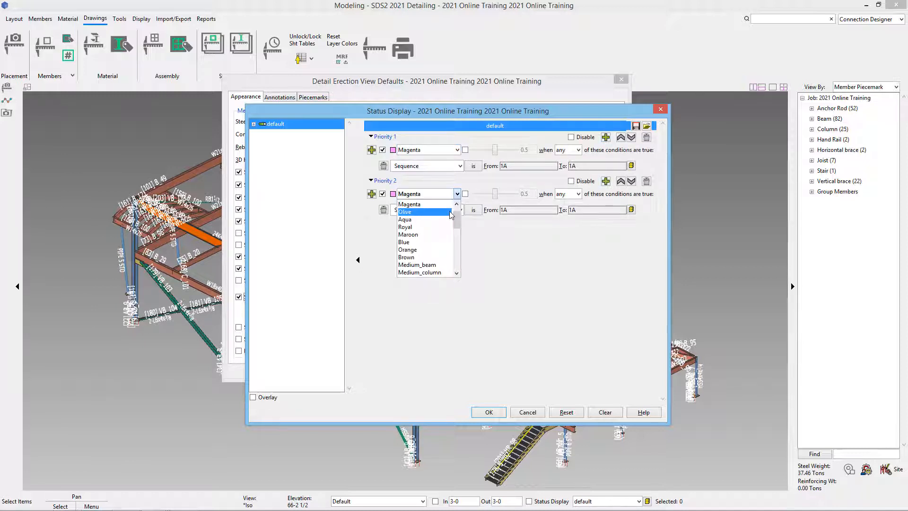
click(448, 212)
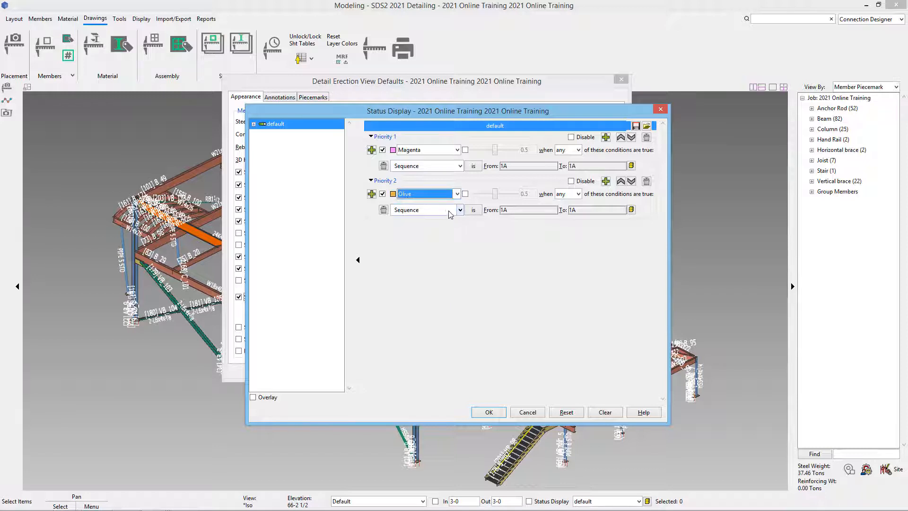
click(631, 209)
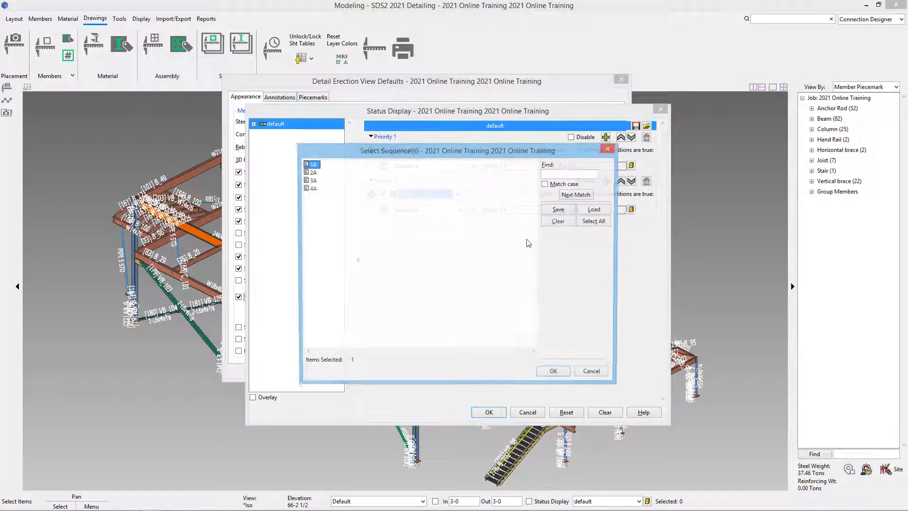
click(312, 173)
click(553, 373)
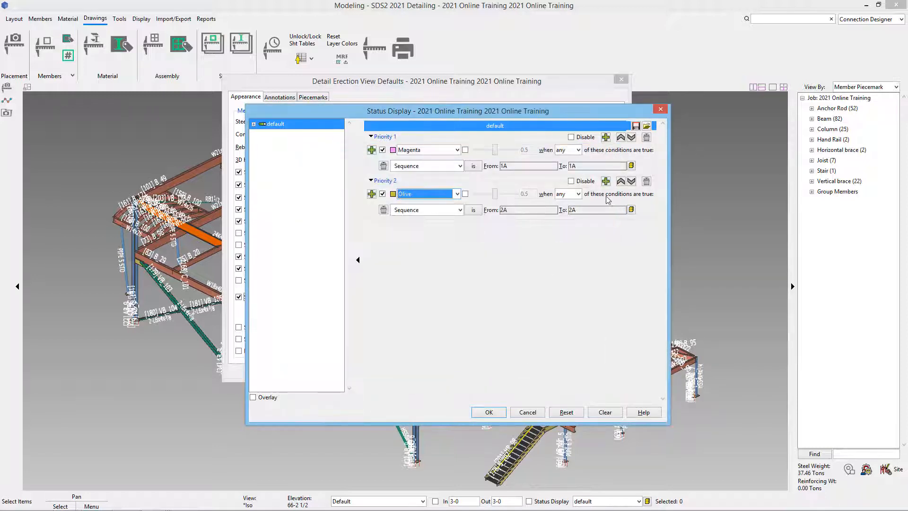
Add a third status display priority that colors members in sequence 3A Royal
click(606, 183)
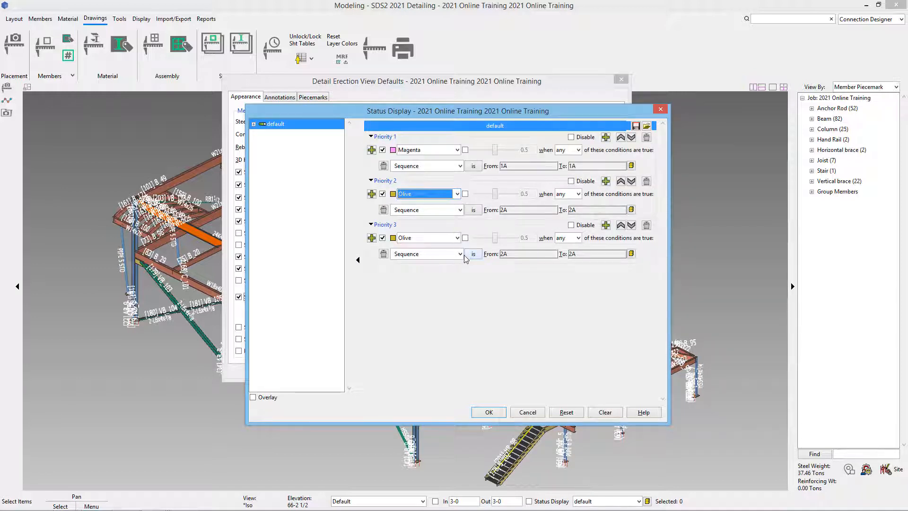
click(456, 239)
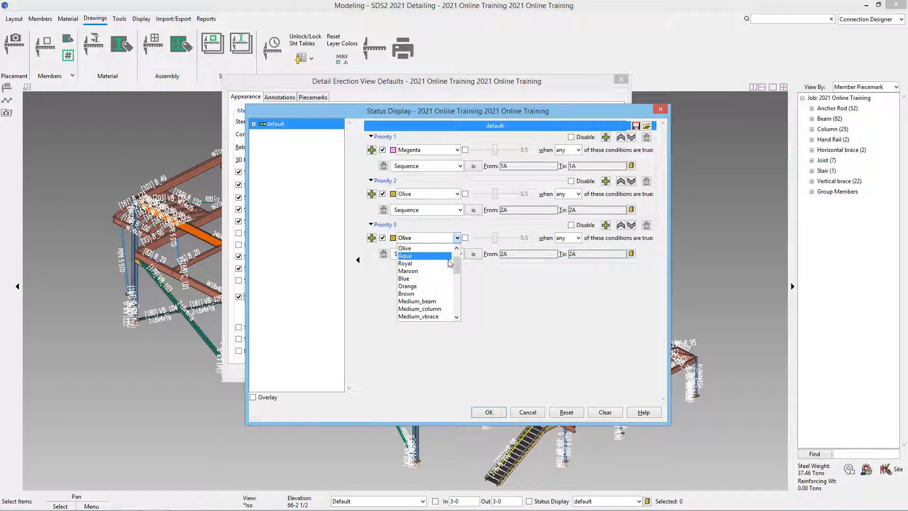
click(411, 264)
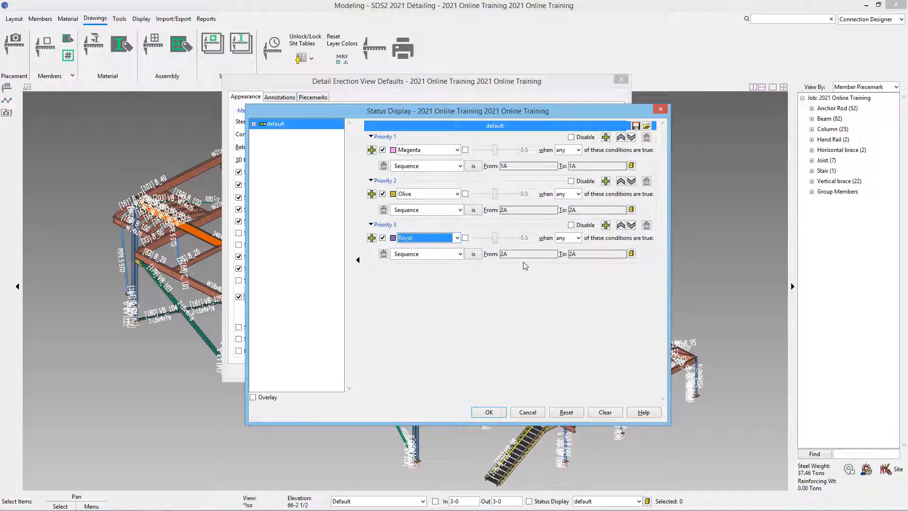
click(631, 254)
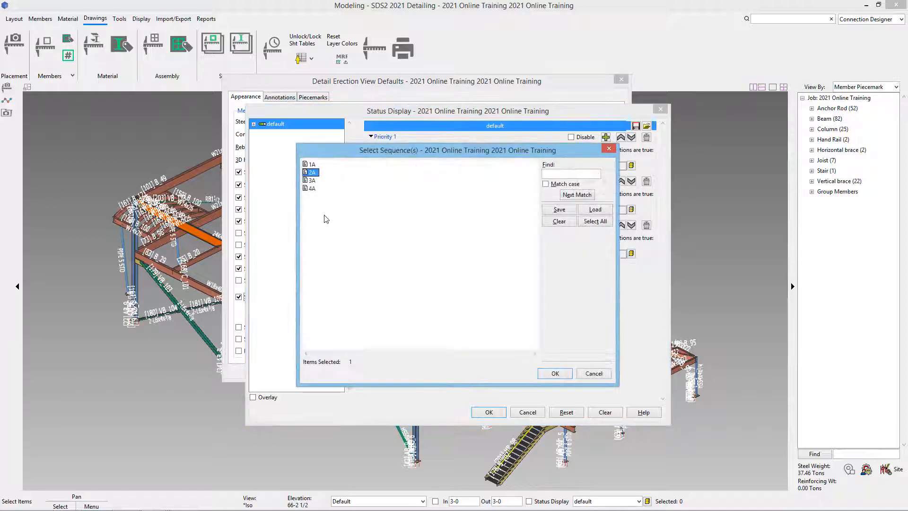
click(312, 180)
click(555, 374)
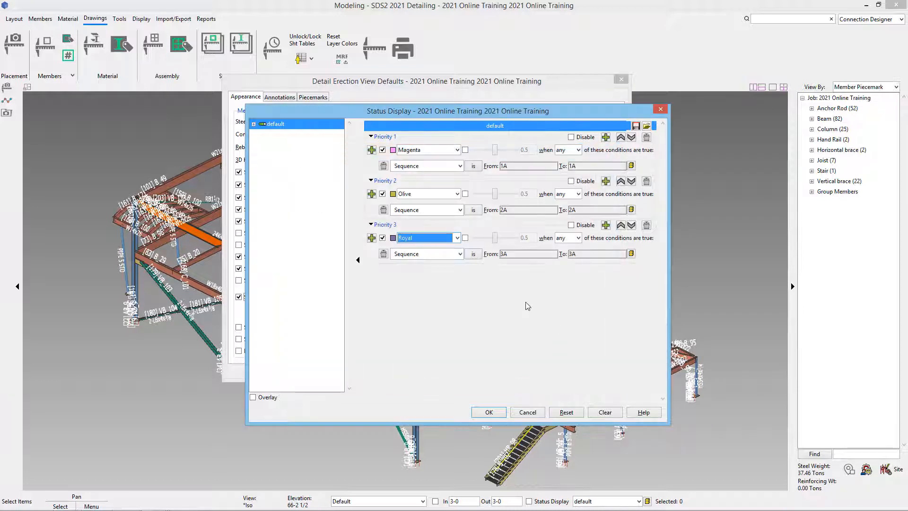
Add a fourth status display priority that colors members in sequence 4A Orange and accept the status display criteria
click(606, 225)
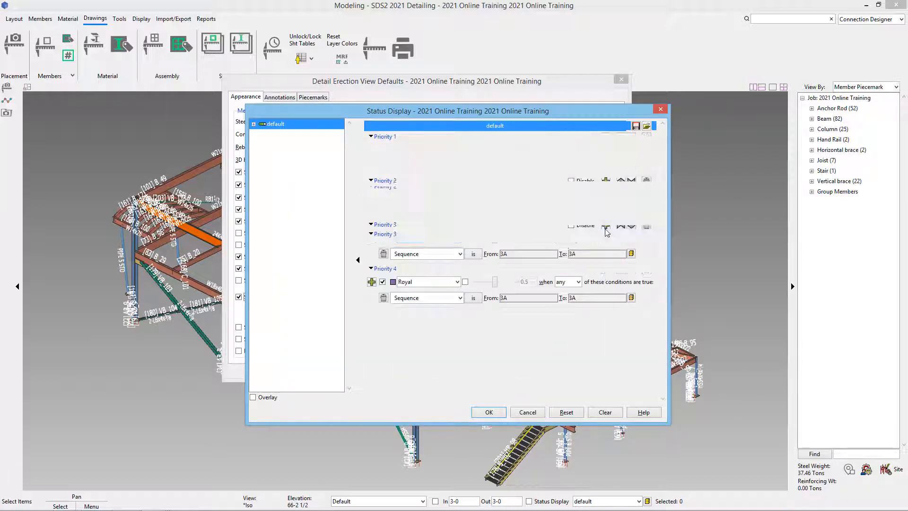
click(456, 282)
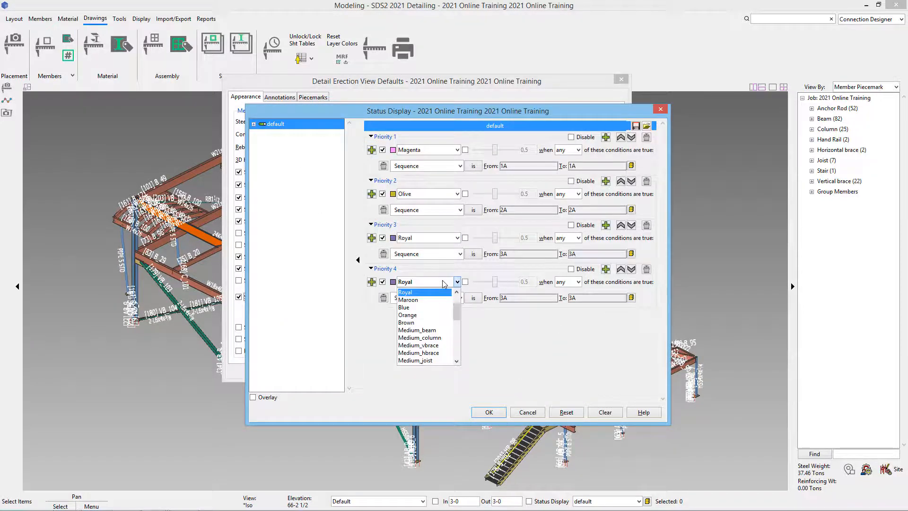
click(433, 315)
click(631, 298)
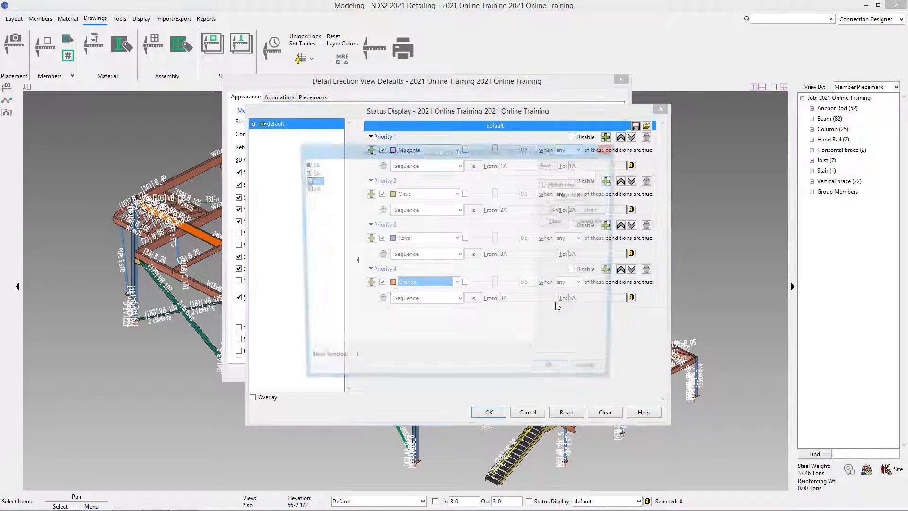
click(312, 189)
click(568, 374)
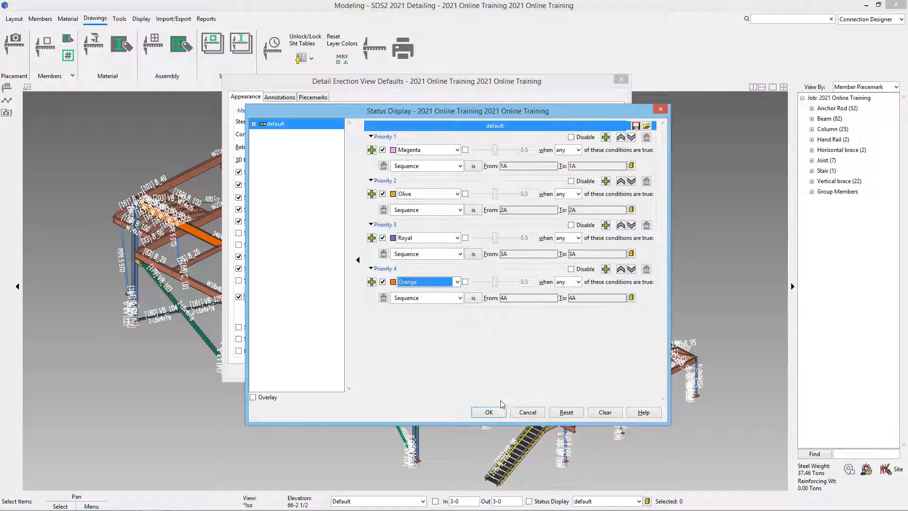
click(492, 411)
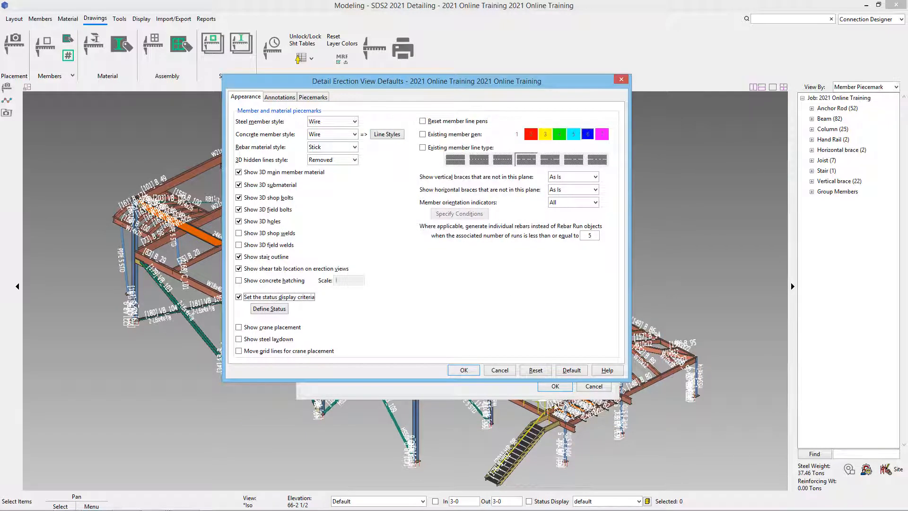
Check the annotation defaults for the *Iso view and save its detailing settings
click(280, 97)
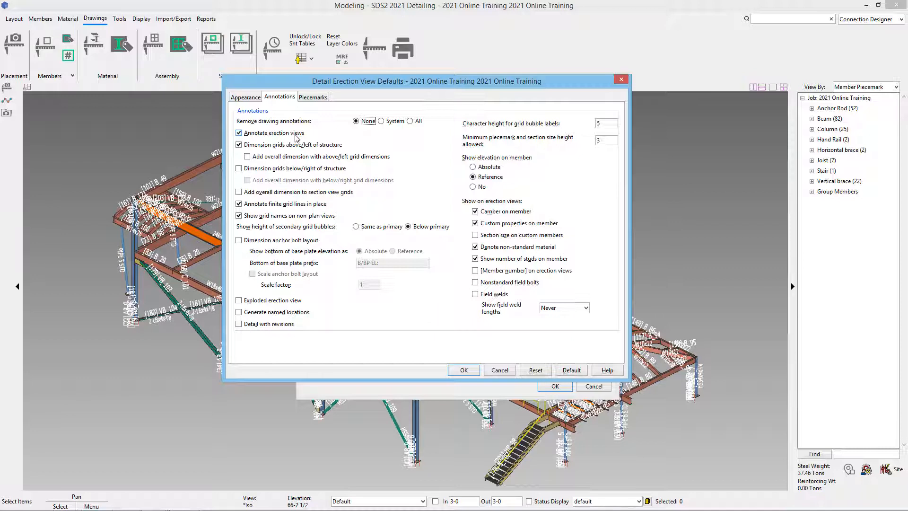
click(255, 99)
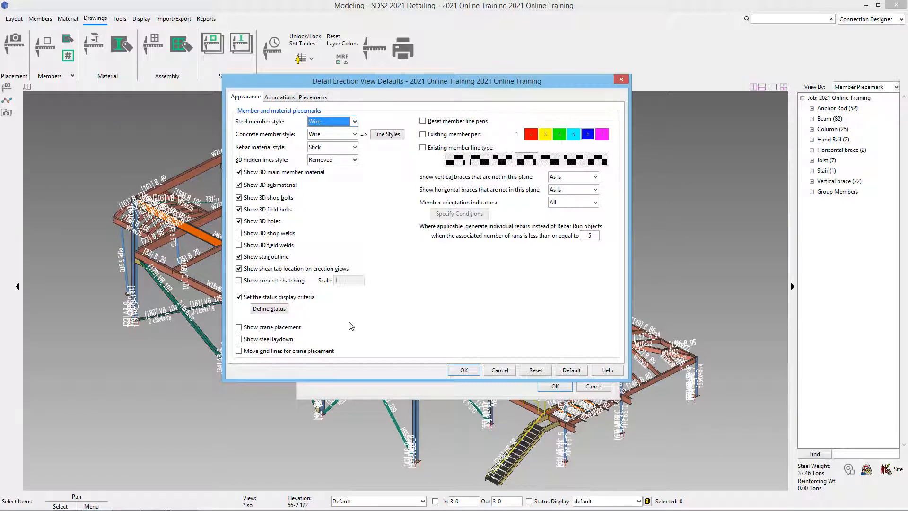
click(457, 373)
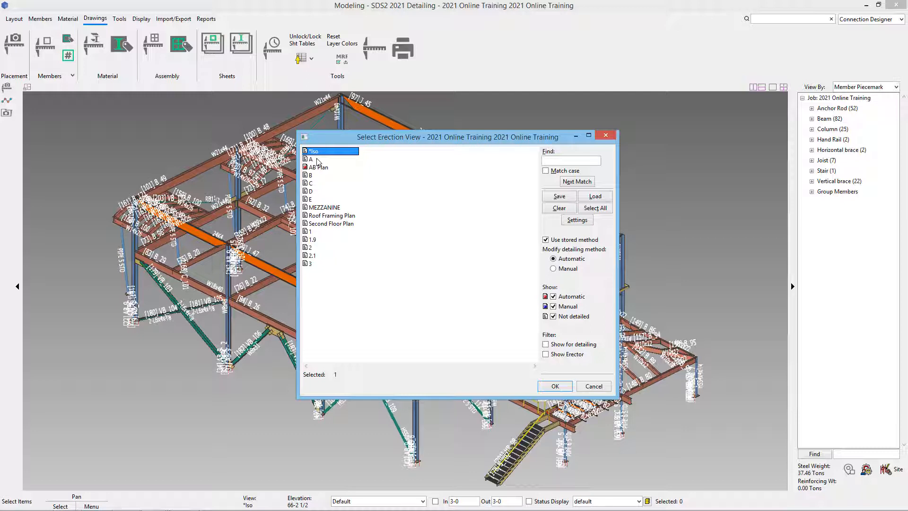
Choose erection views A, B, C, D and E together and accept their settings with the Stick steel member style
click(317, 160)
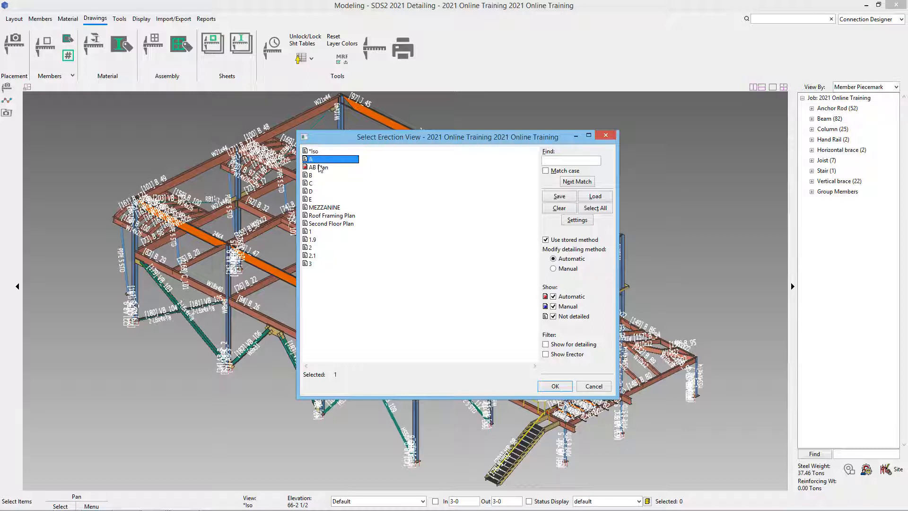
ctrl+click(310, 175)
ctrl+click(312, 183)
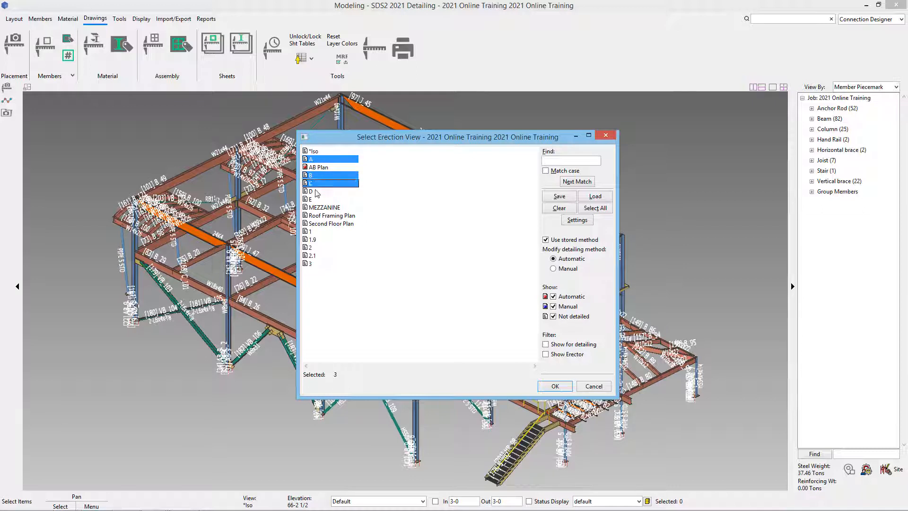
ctrl+click(314, 191)
ctrl+click(316, 199)
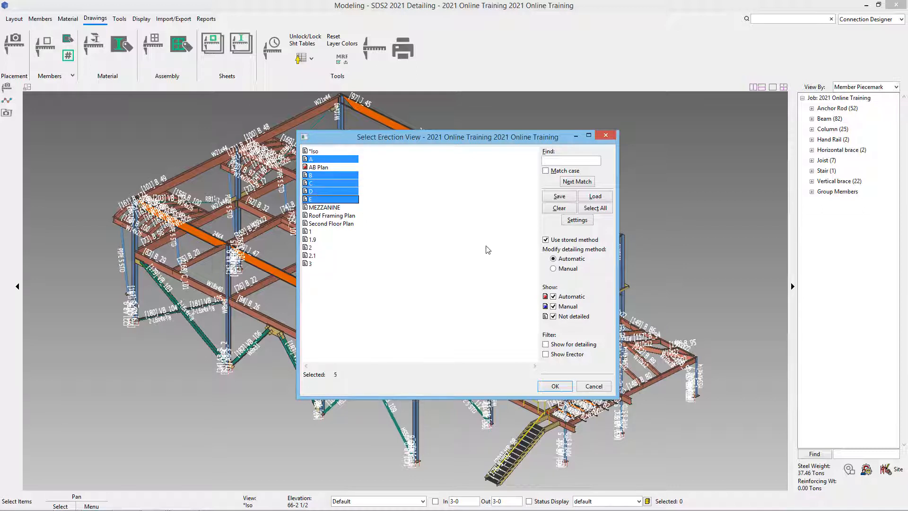
click(569, 223)
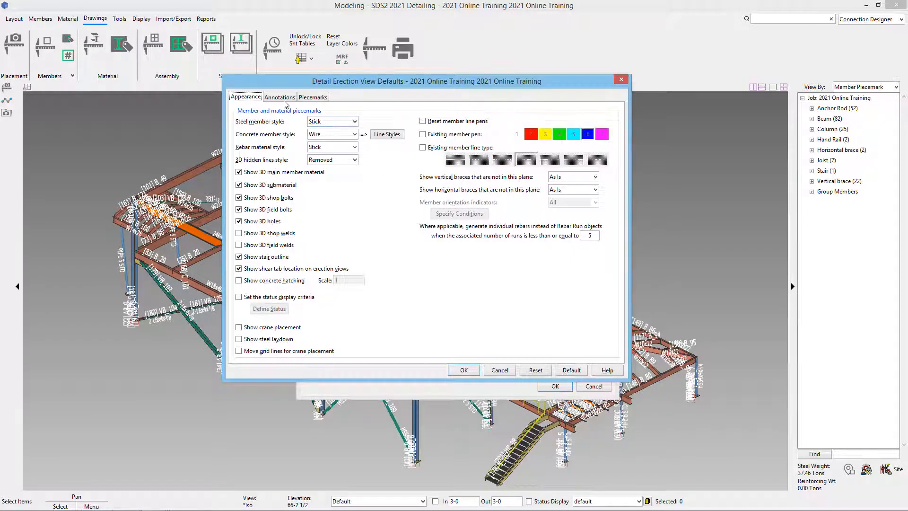
click(464, 370)
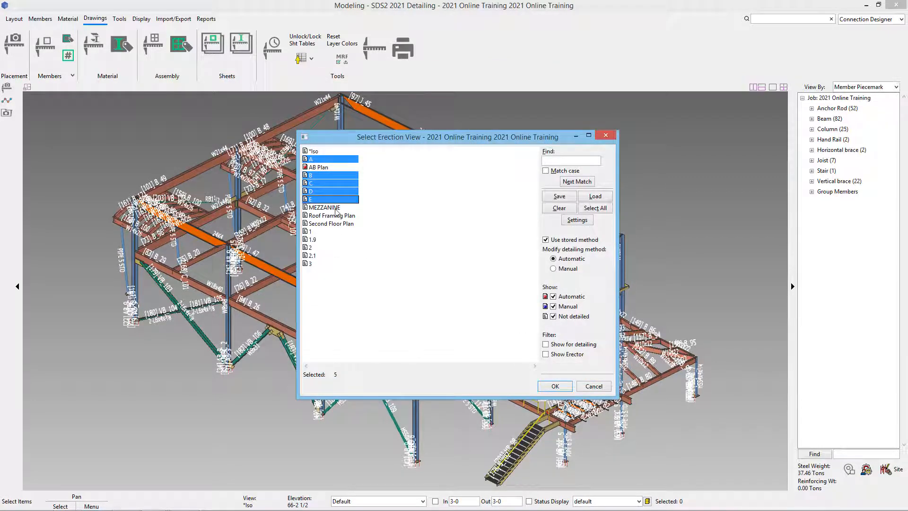
Set the steel member style to Wire for the MEZZANINE, Roof Framing Plan and Second Floor Plan views
drag(342, 209, 344, 226)
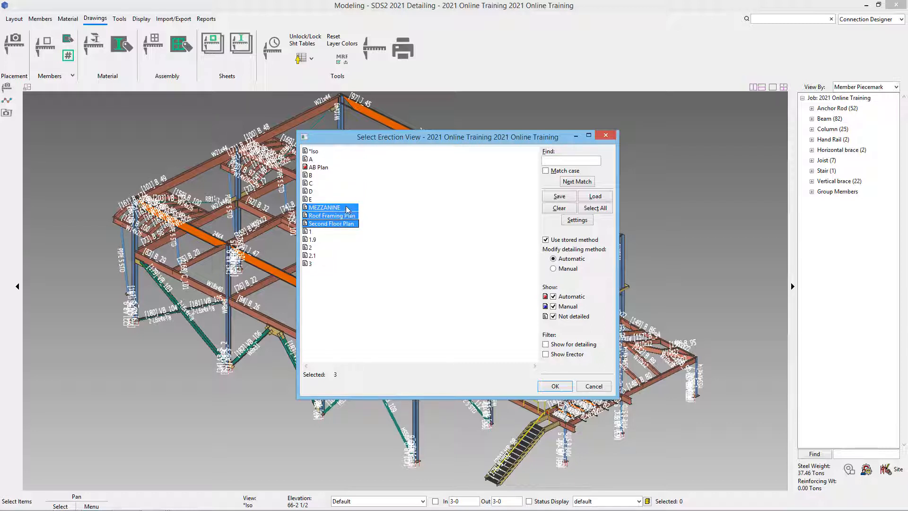
drag(348, 209, 343, 230)
click(577, 220)
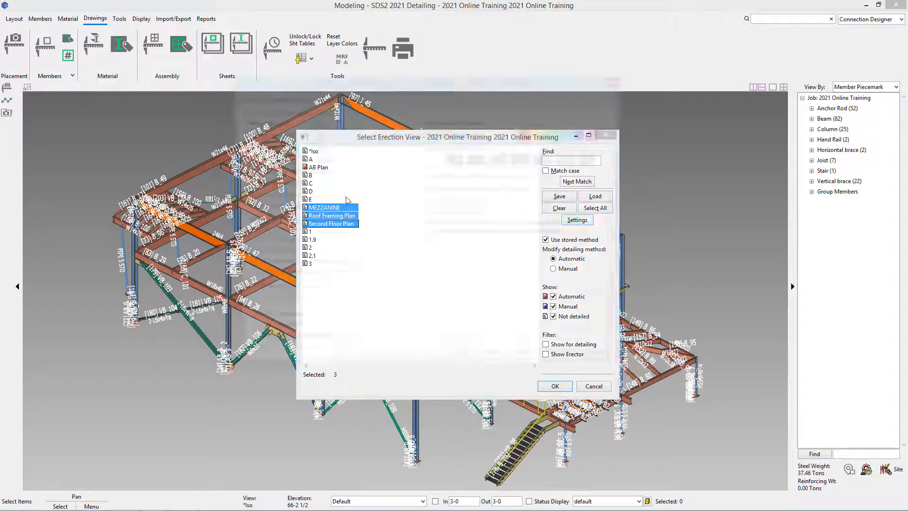
click(328, 123)
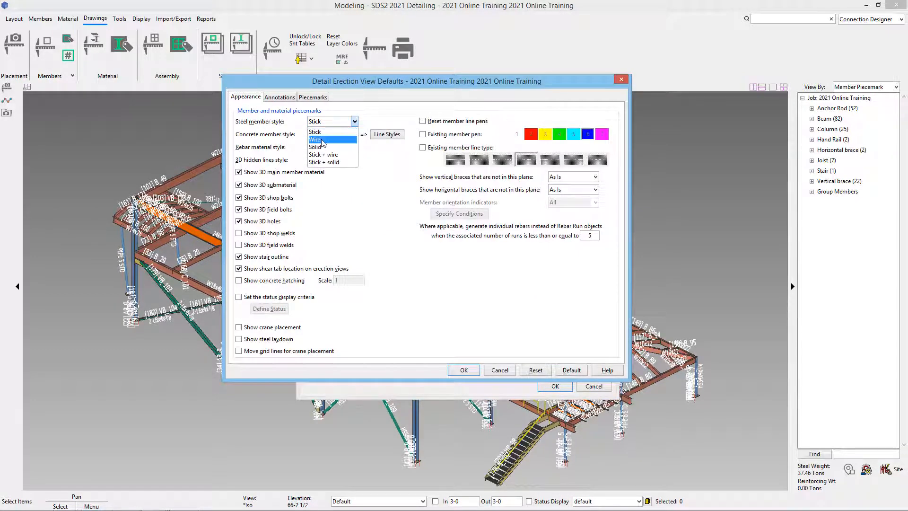
click(321, 140)
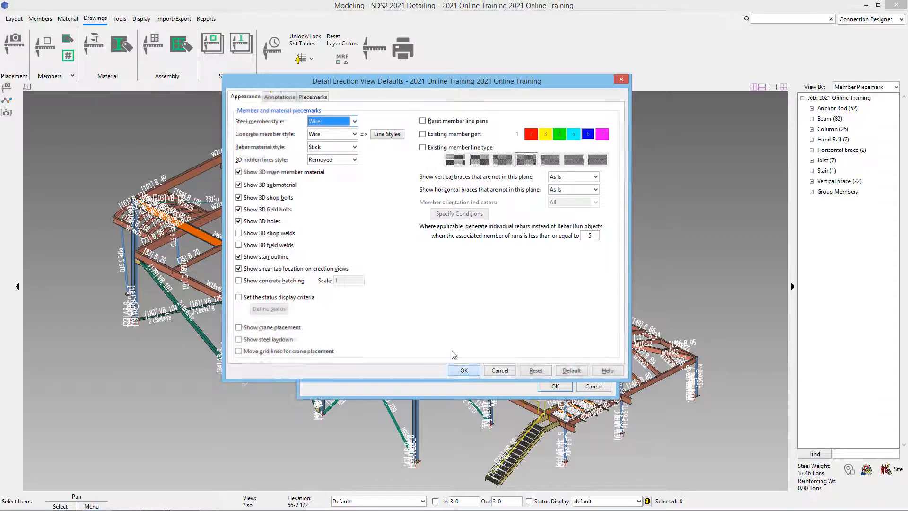
click(464, 370)
Select every erection view except AB Plan and detail them automatically
drag(318, 233, 370, 281)
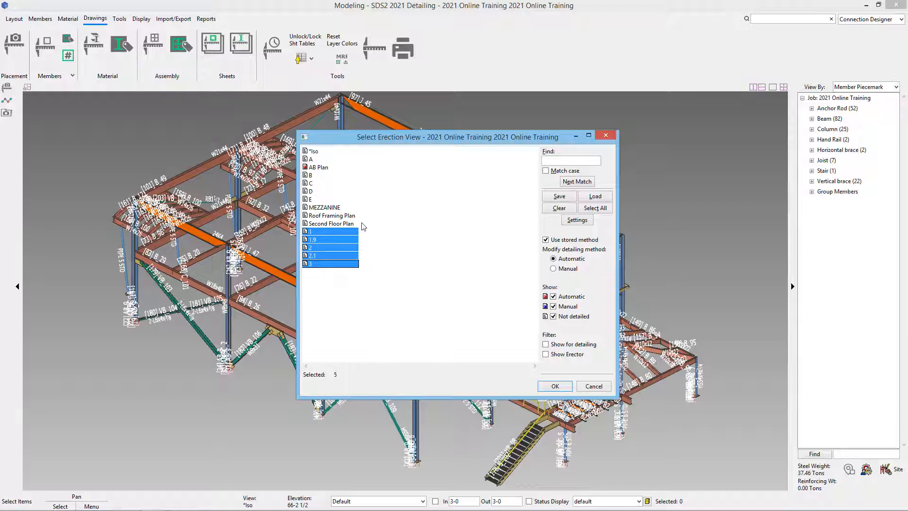
click(401, 270)
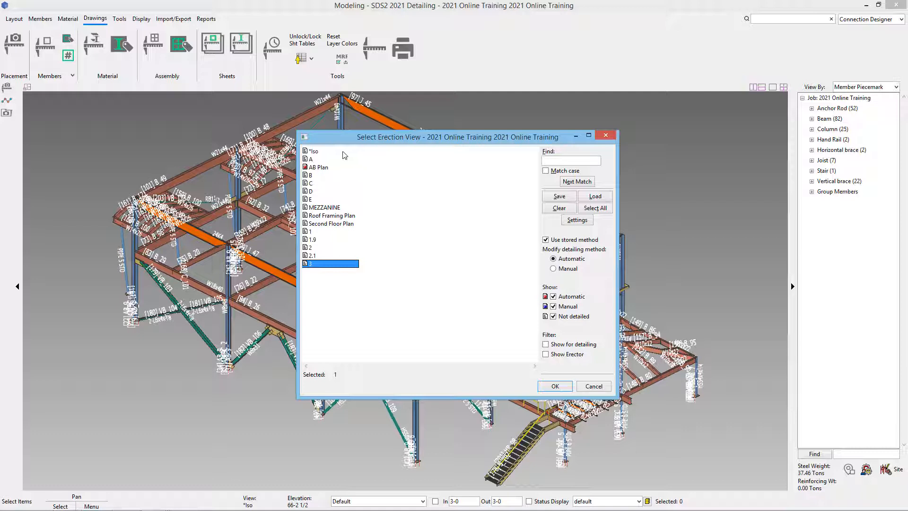
drag(348, 152, 297, 296)
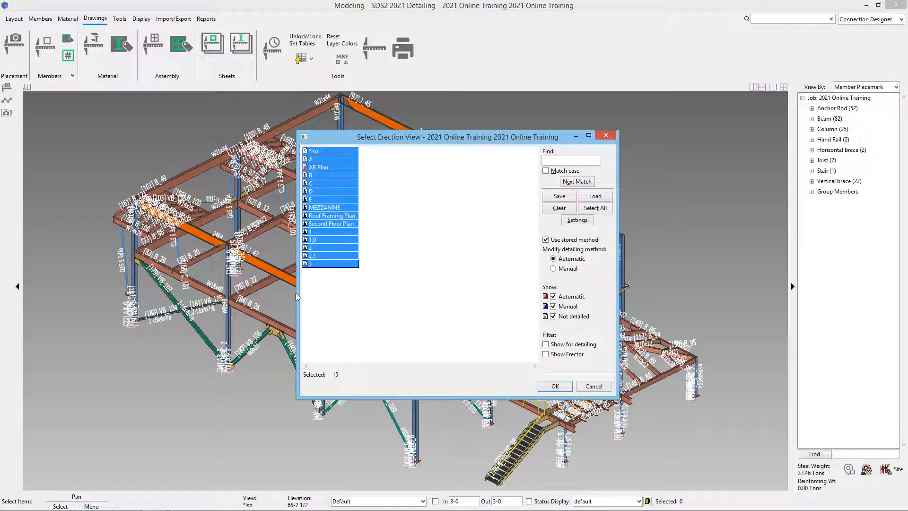
ctrl+click(341, 170)
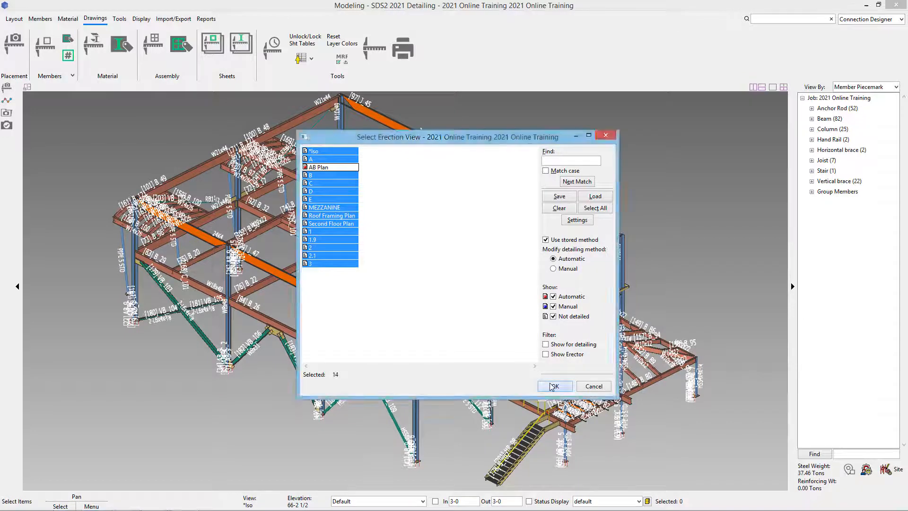
click(554, 387)
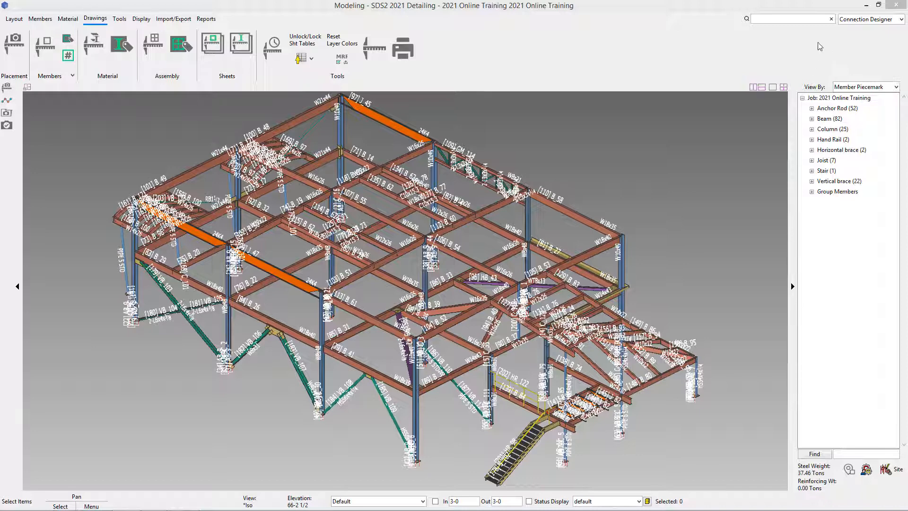
Leave Modeling for the SDS2 Home window and launch the Drawing Editor from its Home page
click(866, 7)
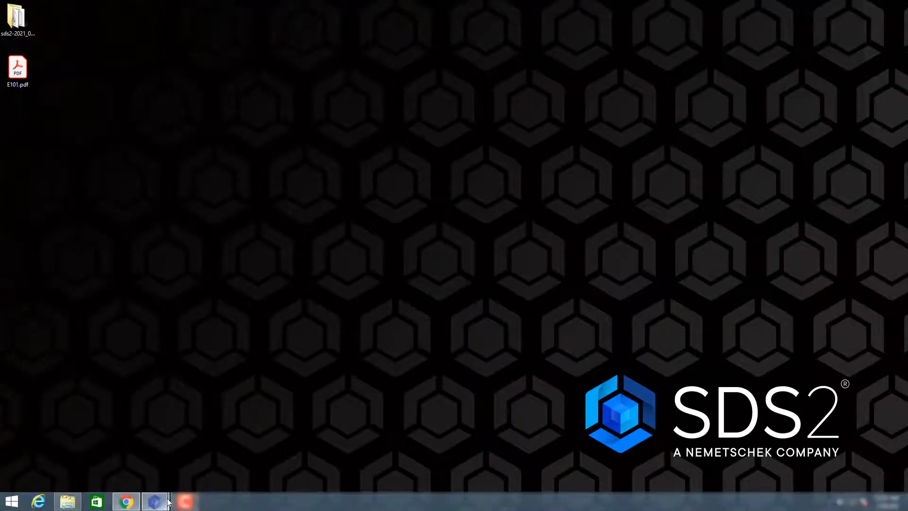
mouse_move(154, 501)
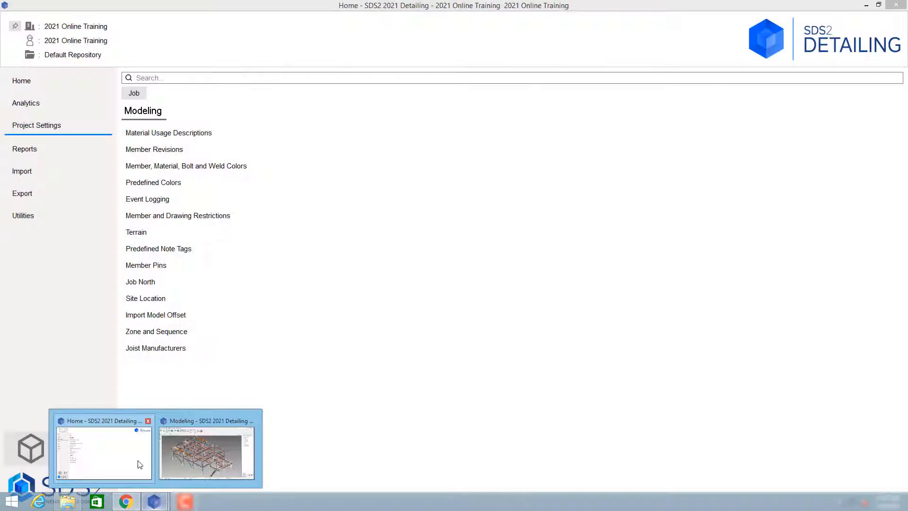
click(105, 454)
click(56, 82)
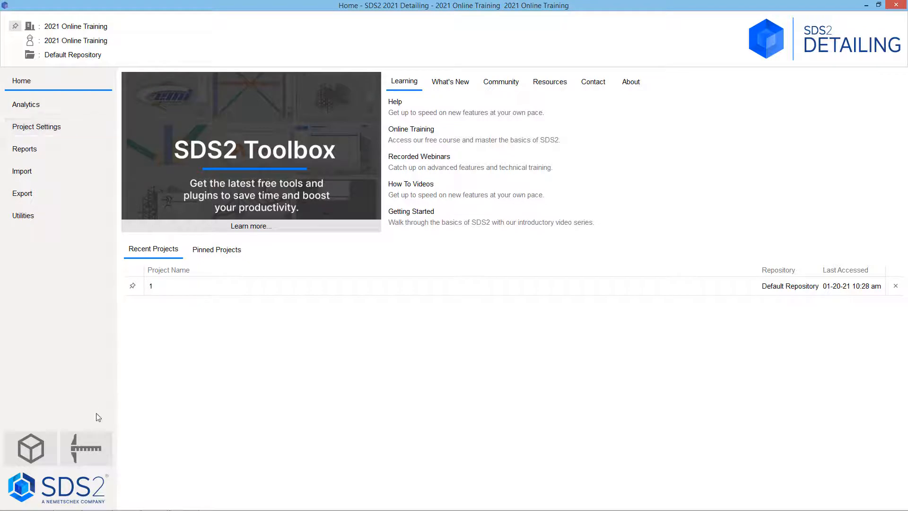
click(104, 462)
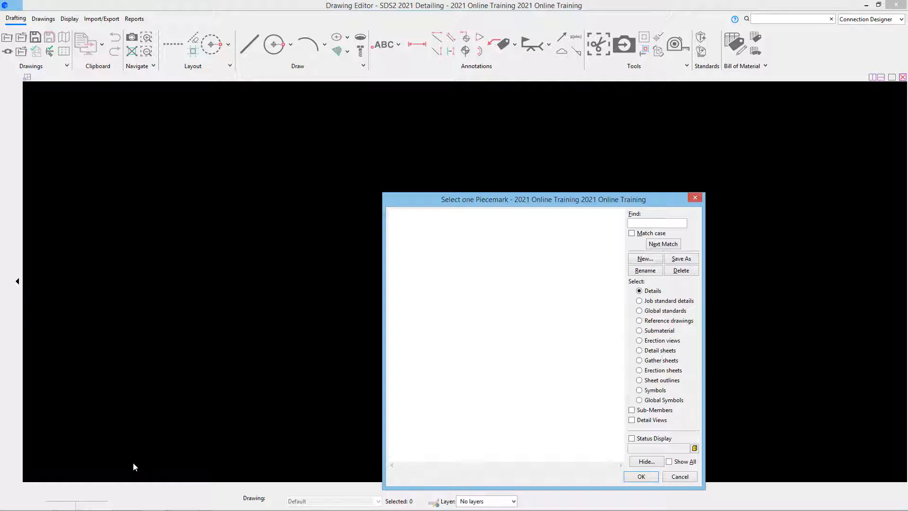
Open the *Iso erection view drawing and inspect the member colors and piecemarks around vertical brace VB_108
click(647, 341)
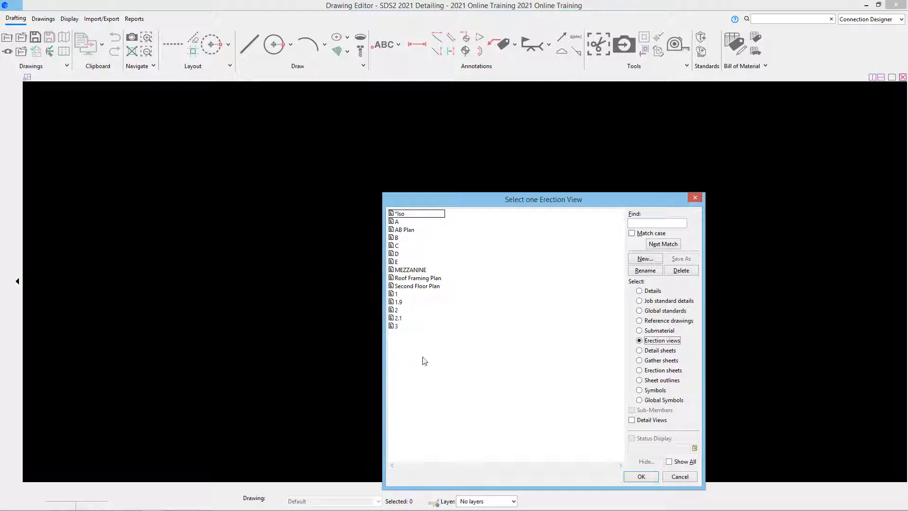
click(413, 214)
double_click(412, 214)
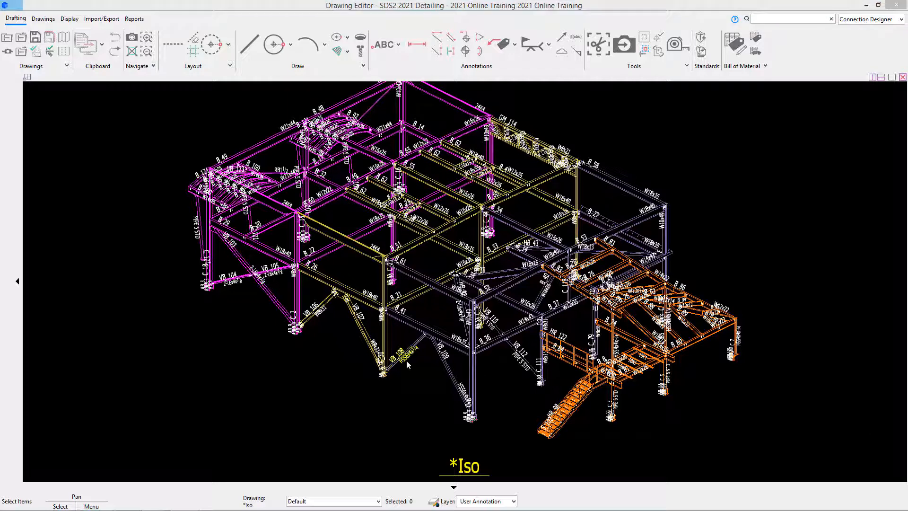
middle_drag(422, 367, 396, 374)
scroll(397, 375, up, 2)
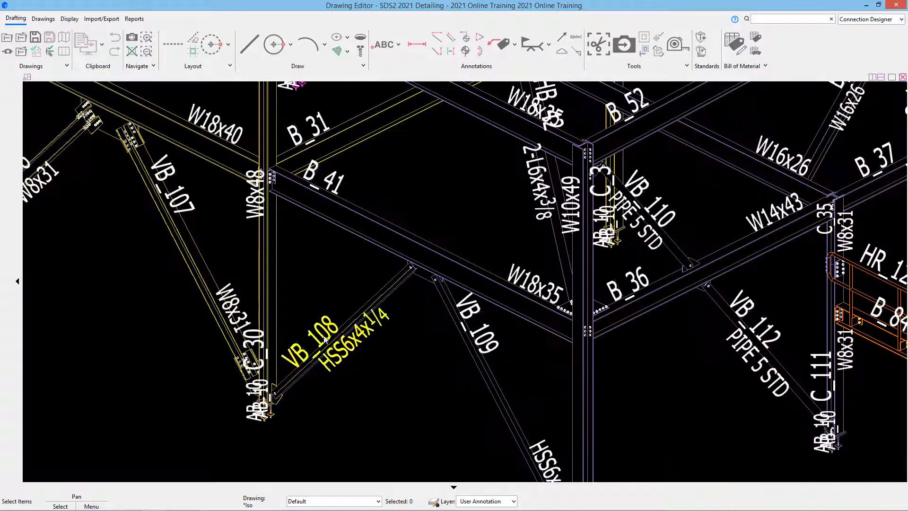
scroll(320, 356, up, 1)
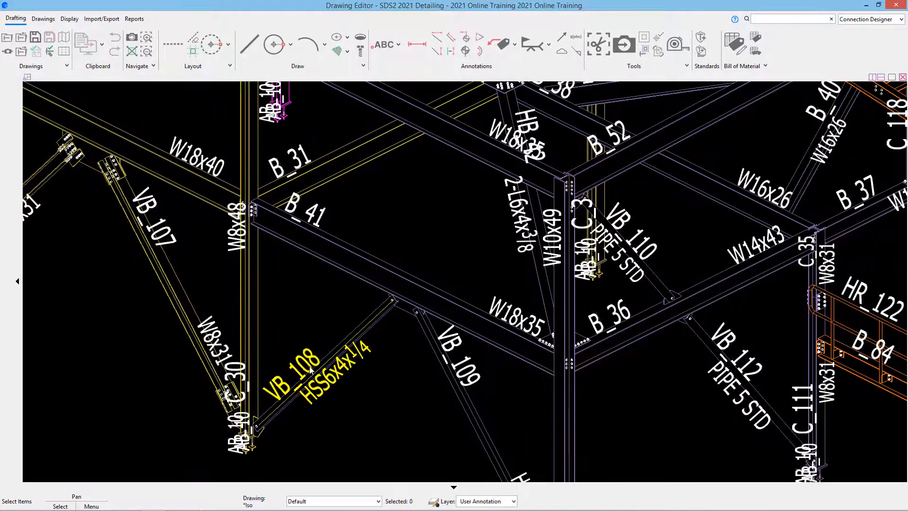
Move the piecemark and section size of vertical brace VB_108 away from the brace, one to each side
drag(320, 357, 338, 317)
drag(342, 383, 343, 396)
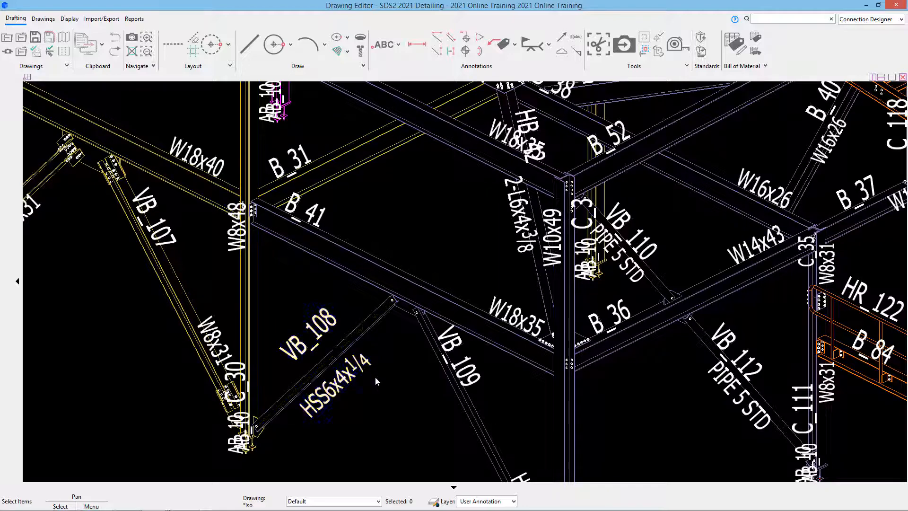
Hide the piecemark and section size of vertical brace VB_107 through its erection view cleanup settings
scroll(379, 378, down, 5)
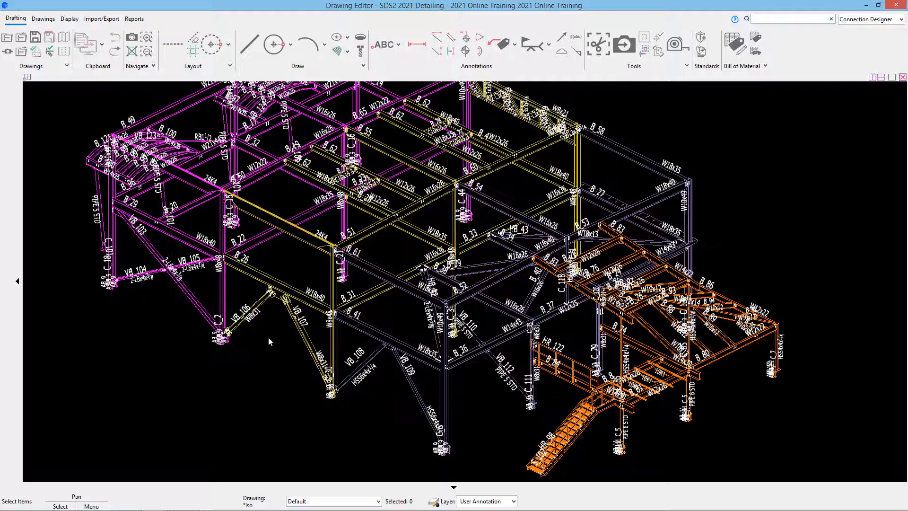
double_click(306, 320)
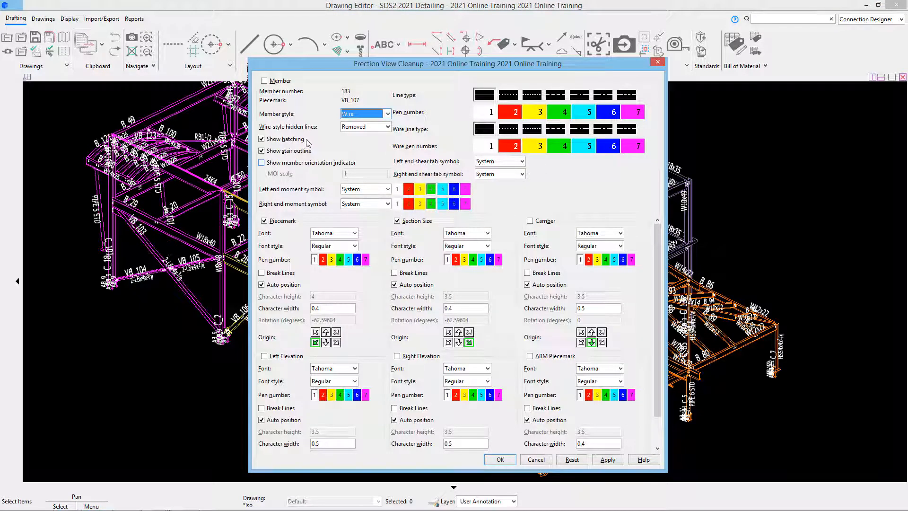
click(265, 221)
click(265, 222)
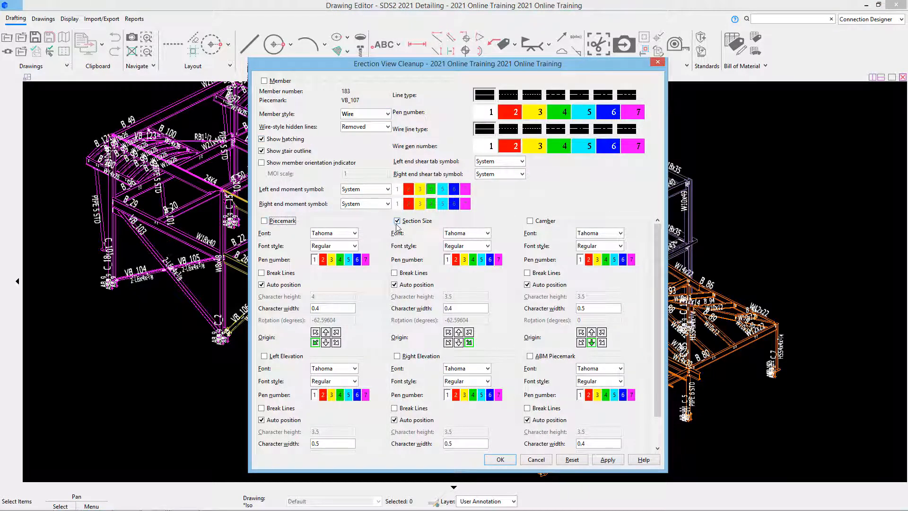
click(397, 222)
click(500, 460)
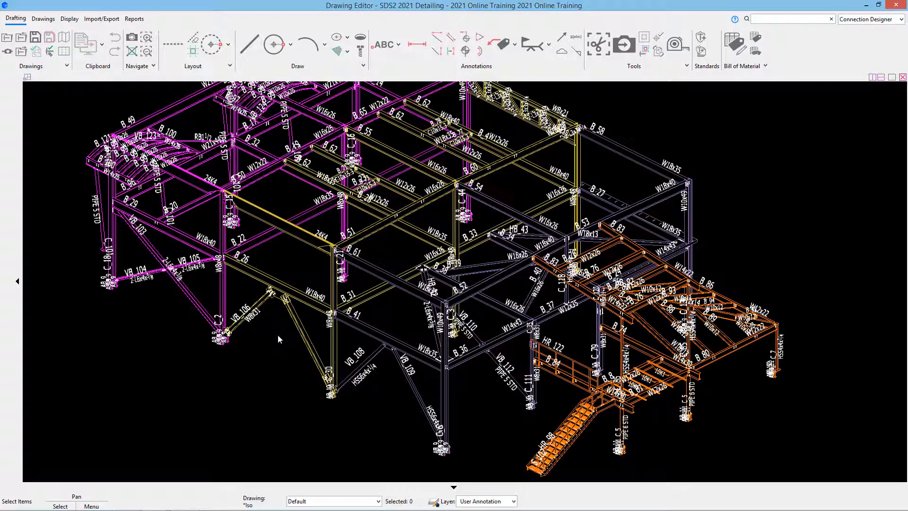
Delete the piecemark and W8x31 section size from vertical brace VB_106
scroll(276, 334, down, 2)
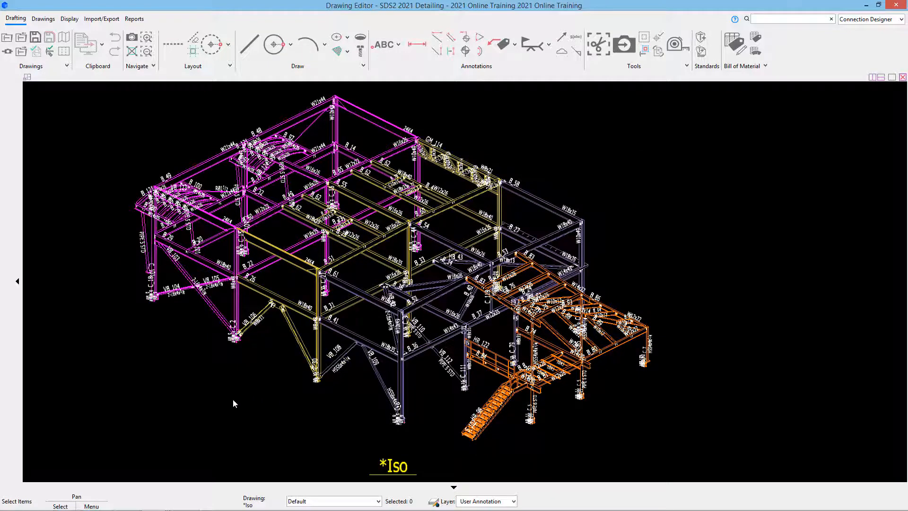
scroll(254, 358, up, 3)
middle_drag(284, 275, 297, 304)
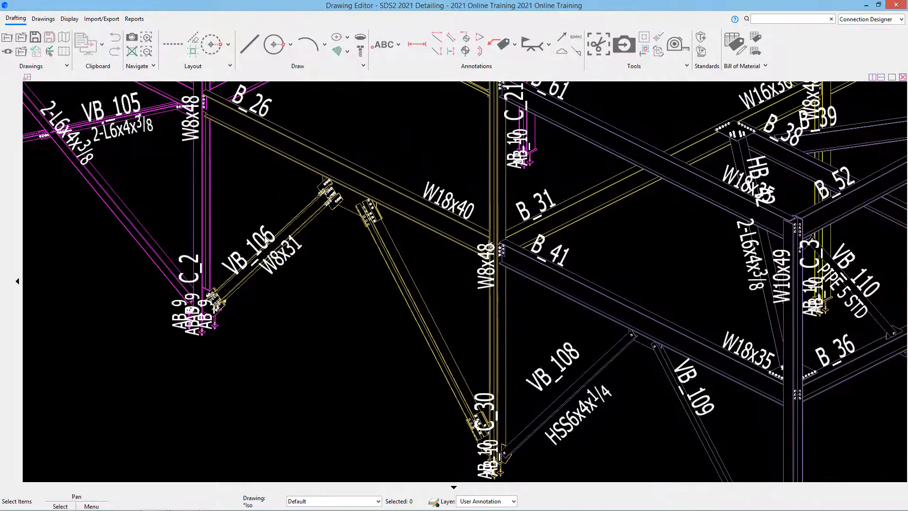
click(261, 240)
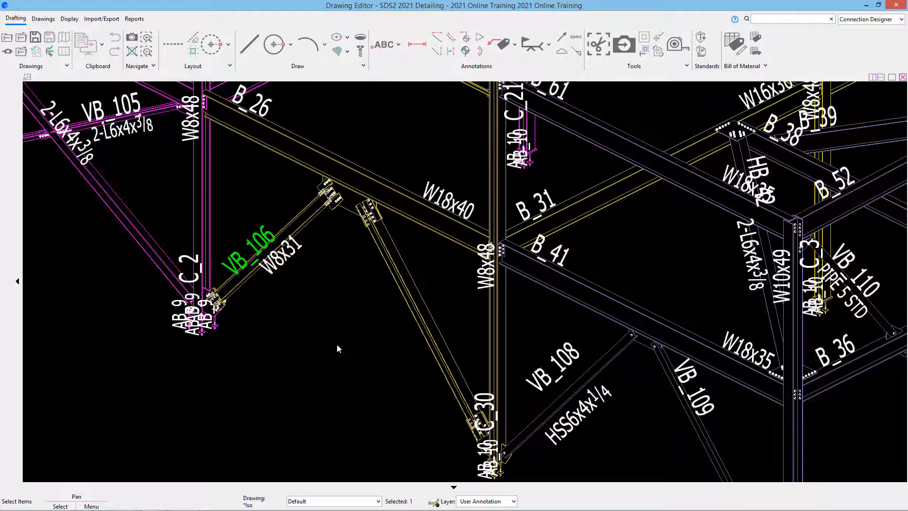
key(Delete)
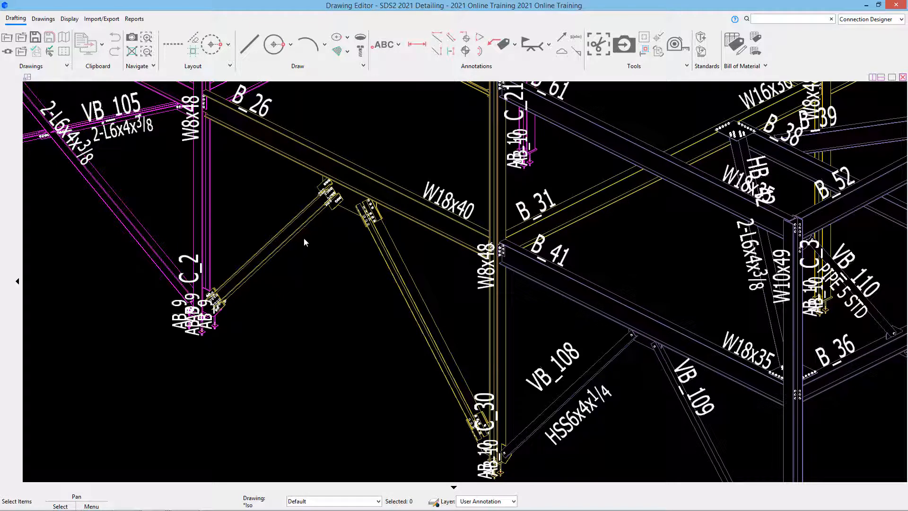
Review the erection view cleanup settings of the unlabeled vertical brace VB_107 and leave them without changes
drag(253, 180, 287, 351)
drag(272, 194, 254, 307)
drag(430, 276, 393, 301)
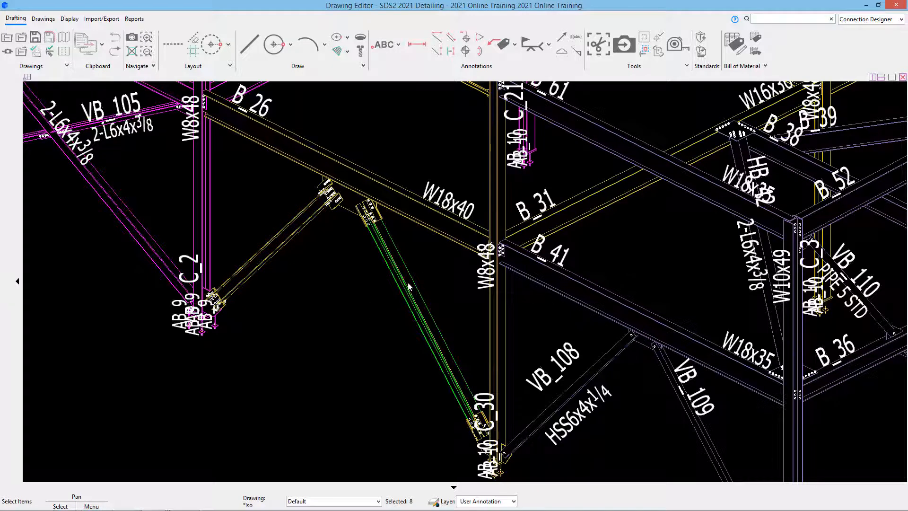
double_click(407, 284)
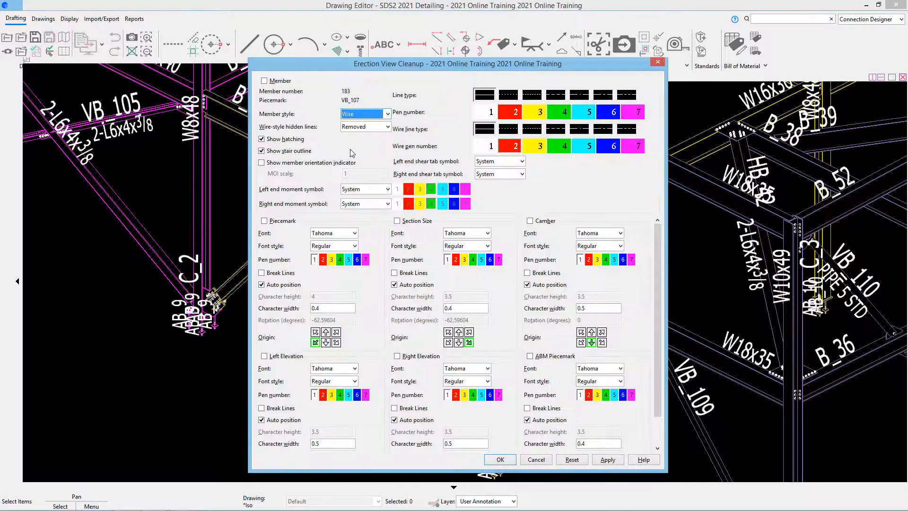
click(535, 462)
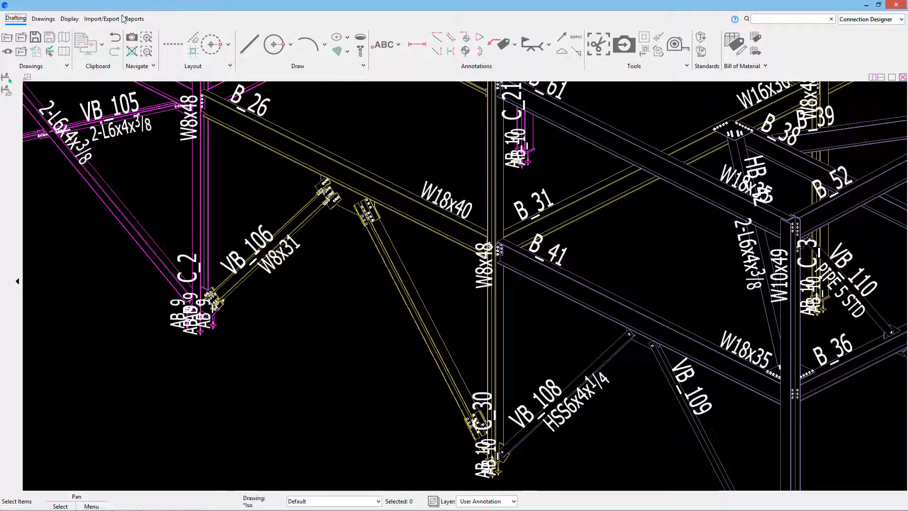
Start Erection View Cleanup for several members on the *Iso drawing
click(50, 21)
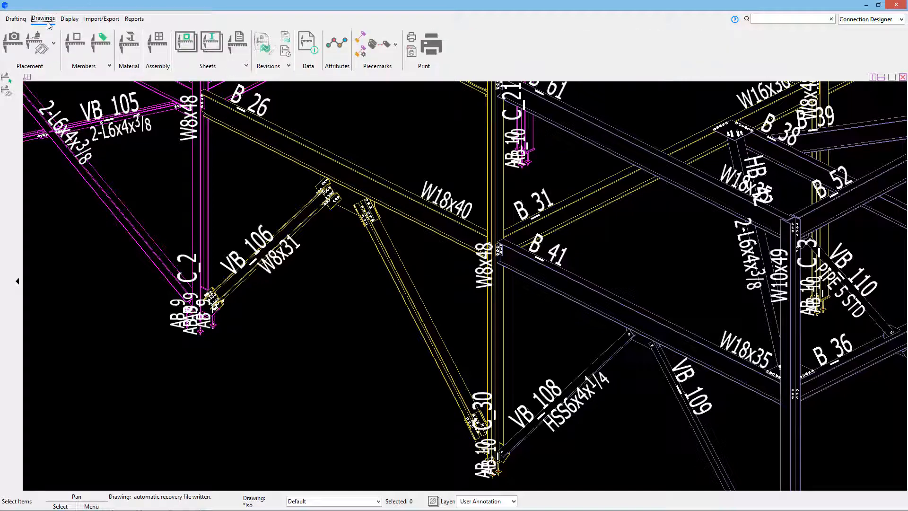
click(54, 52)
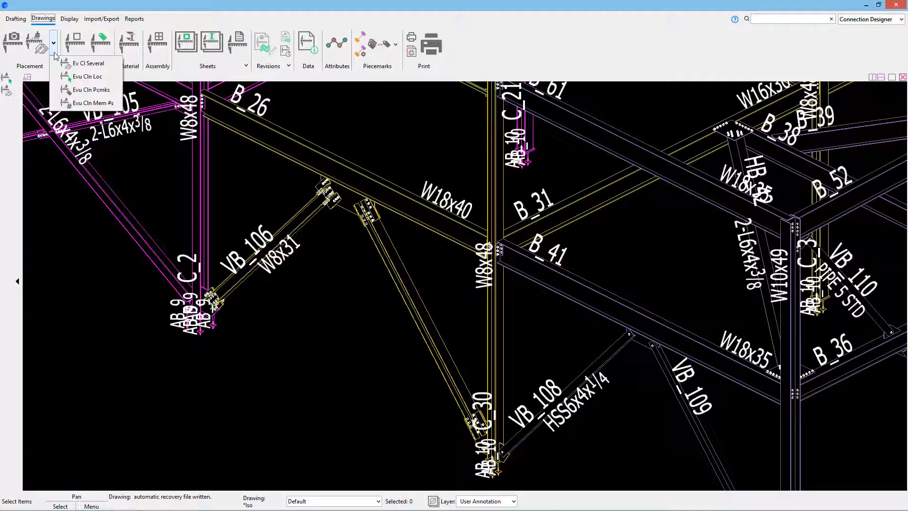
click(73, 65)
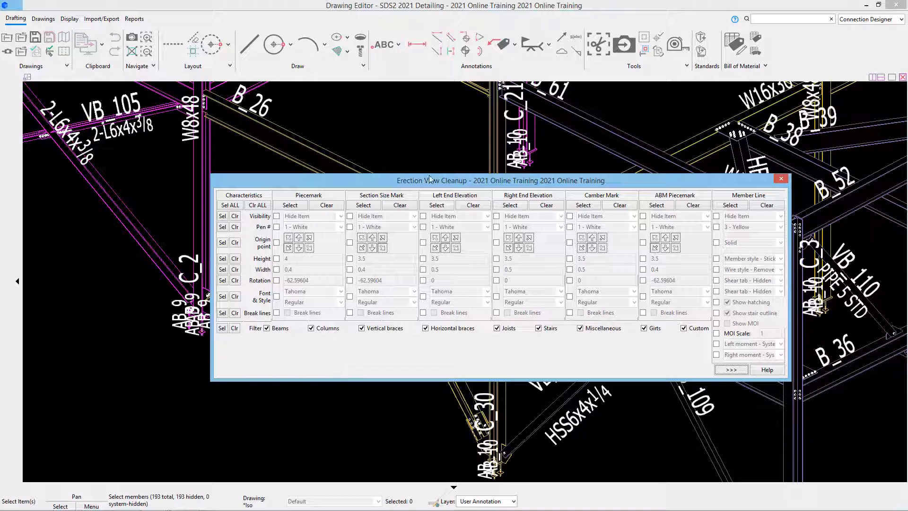
drag(407, 186, 402, 186)
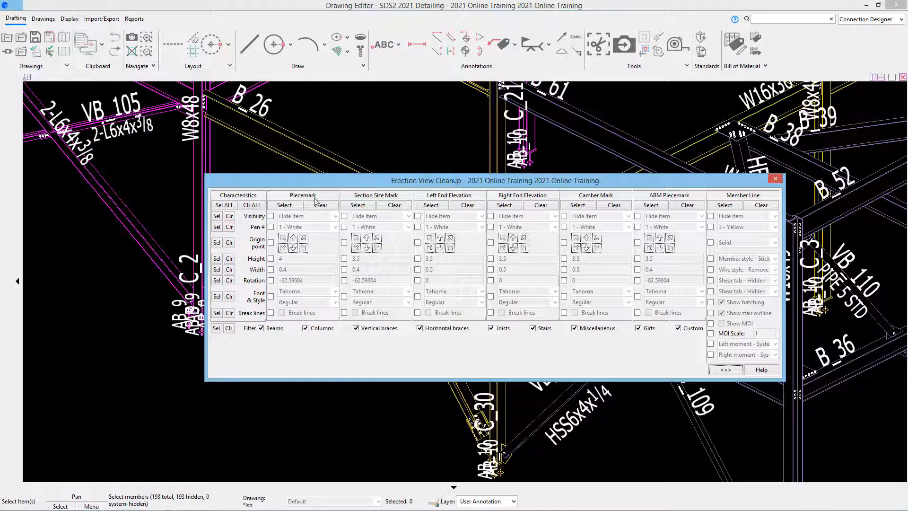
click(294, 206)
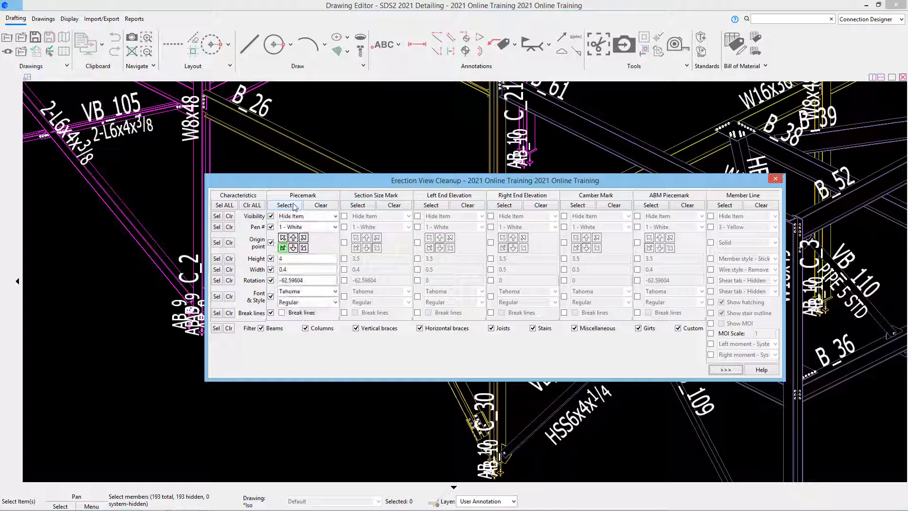
click(322, 207)
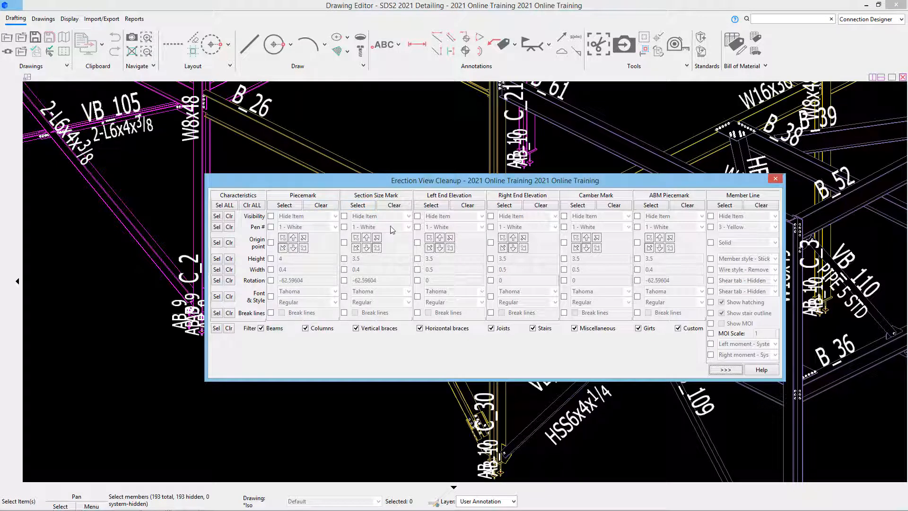
click(216, 217)
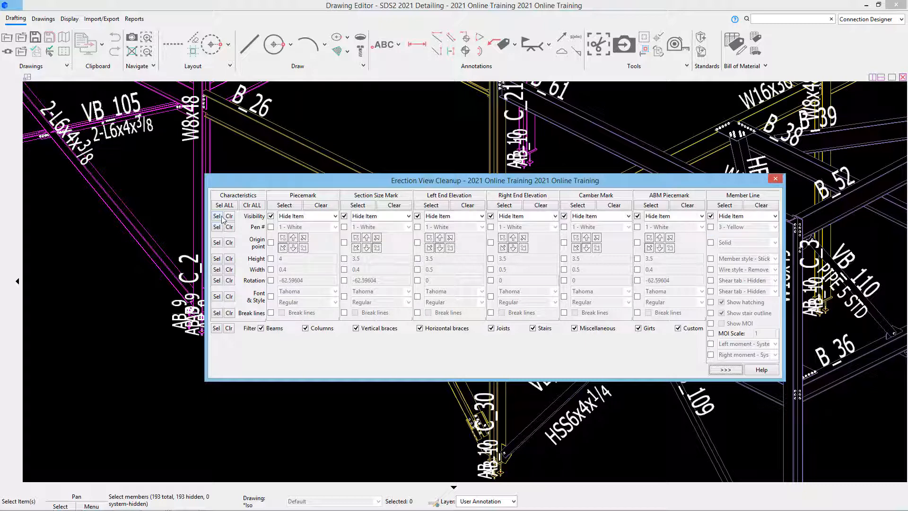
click(229, 216)
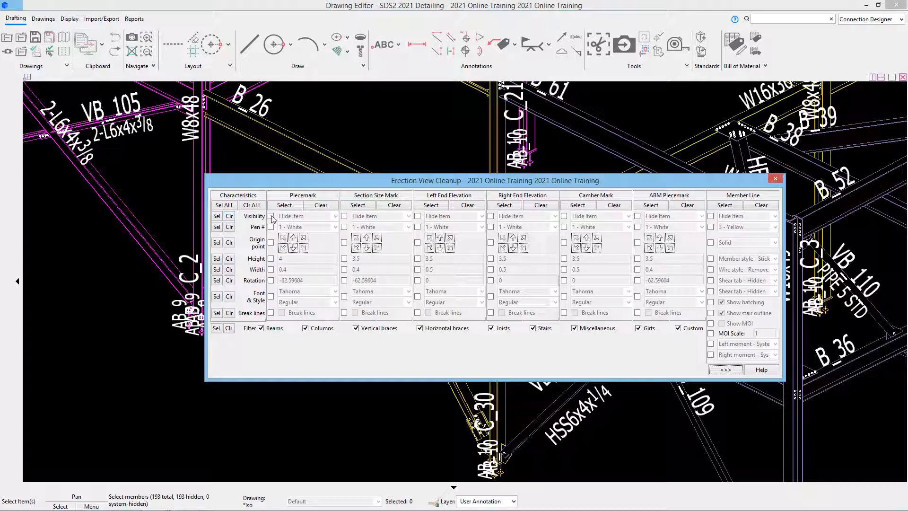
Enable the Visibility characteristic for every mark type and the member line, keeping Hide Item for the piecemark
click(217, 216)
click(335, 216)
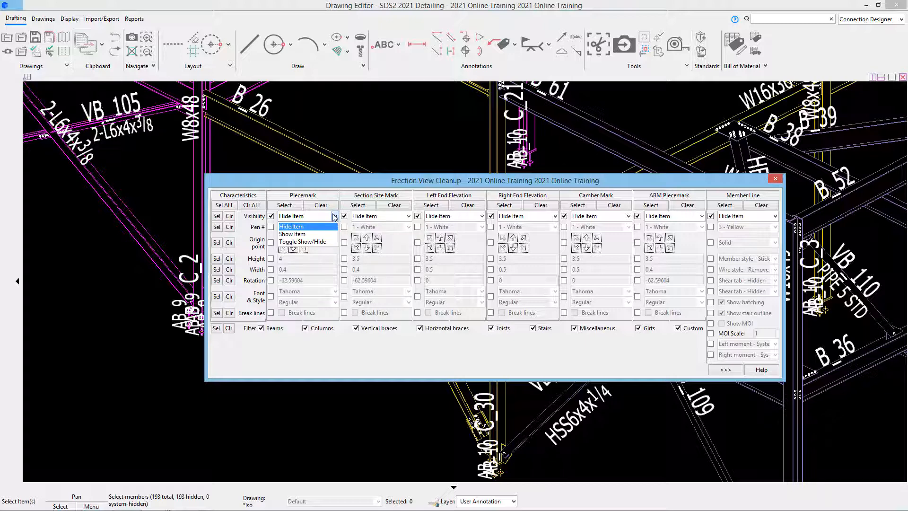
click(324, 181)
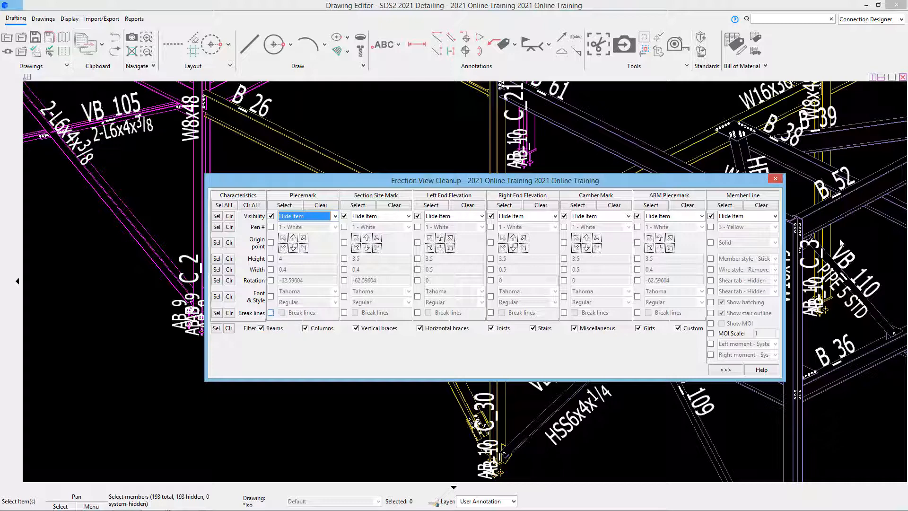
Look through the member line's line type, member style and wire style options, leaving each characteristic disabled
click(710, 243)
click(743, 242)
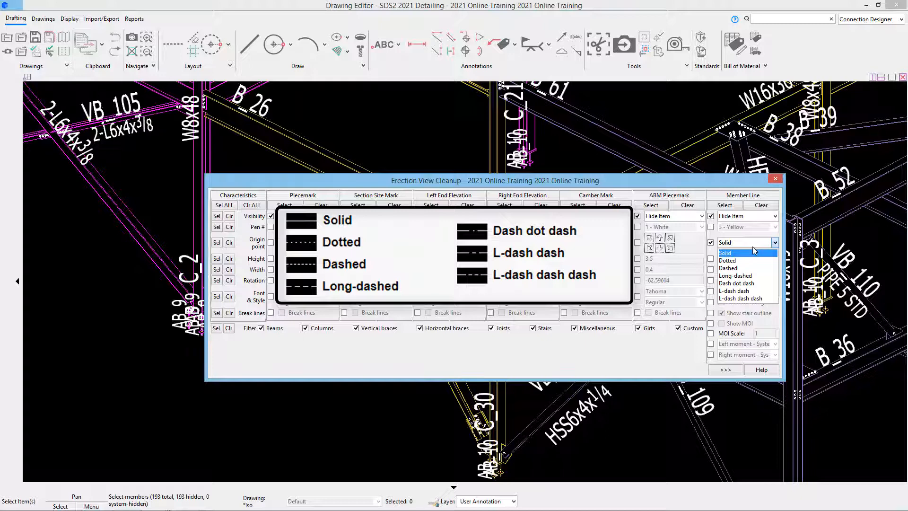
click(753, 246)
click(711, 243)
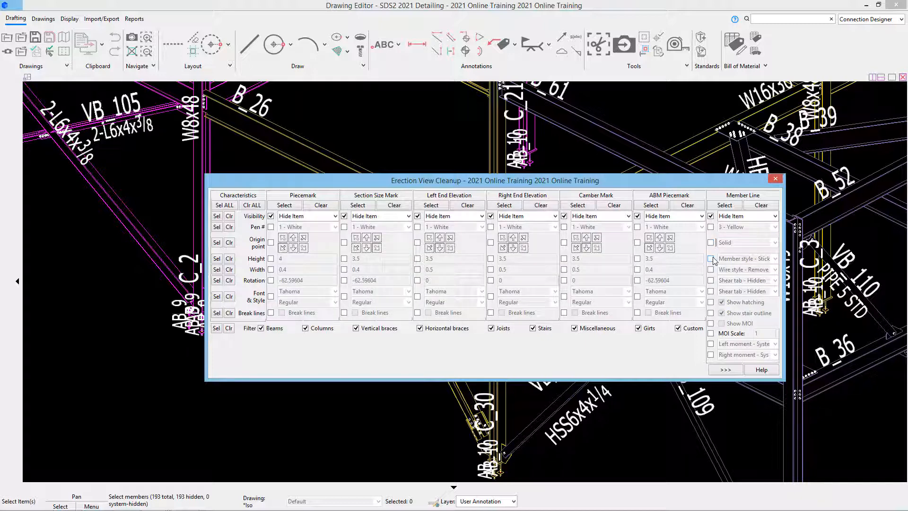
click(712, 259)
click(738, 261)
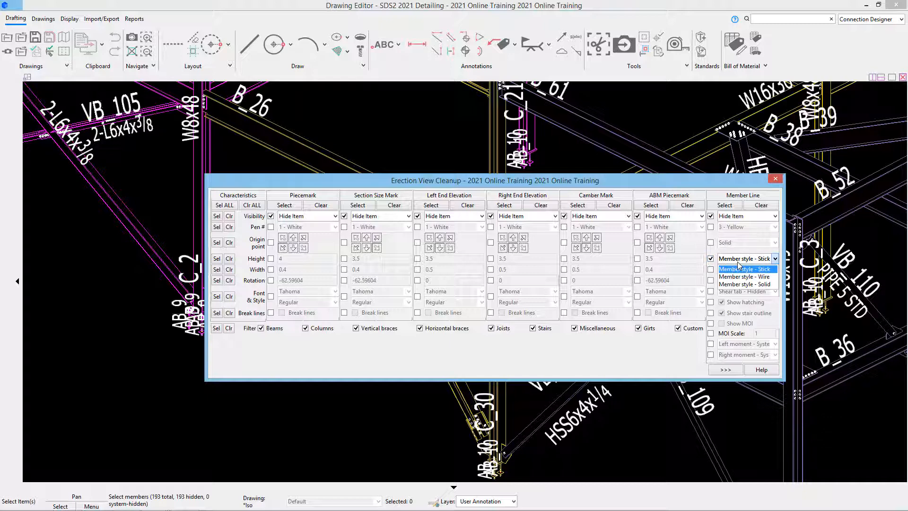
click(715, 263)
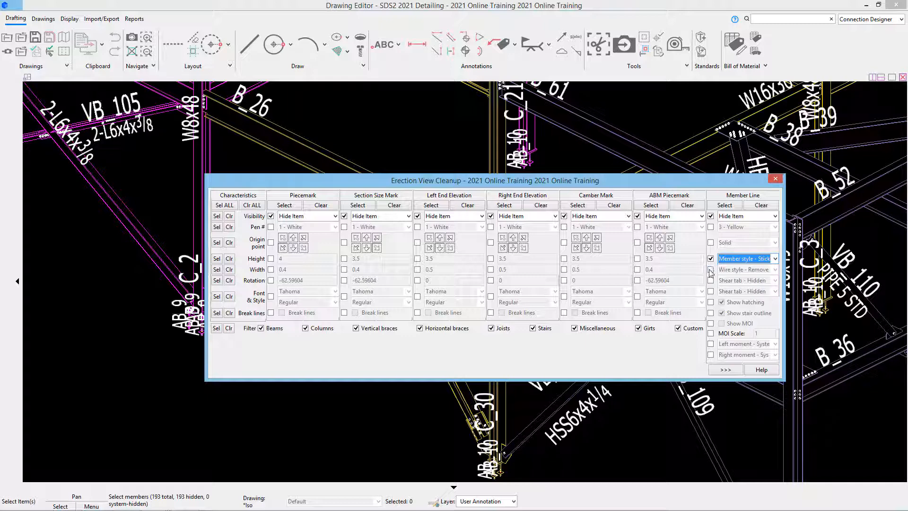
click(711, 258)
click(711, 269)
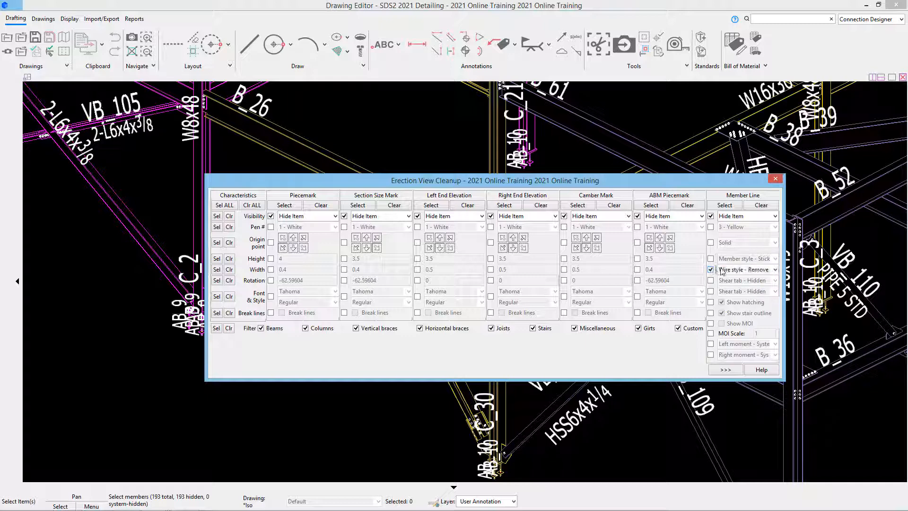
click(742, 270)
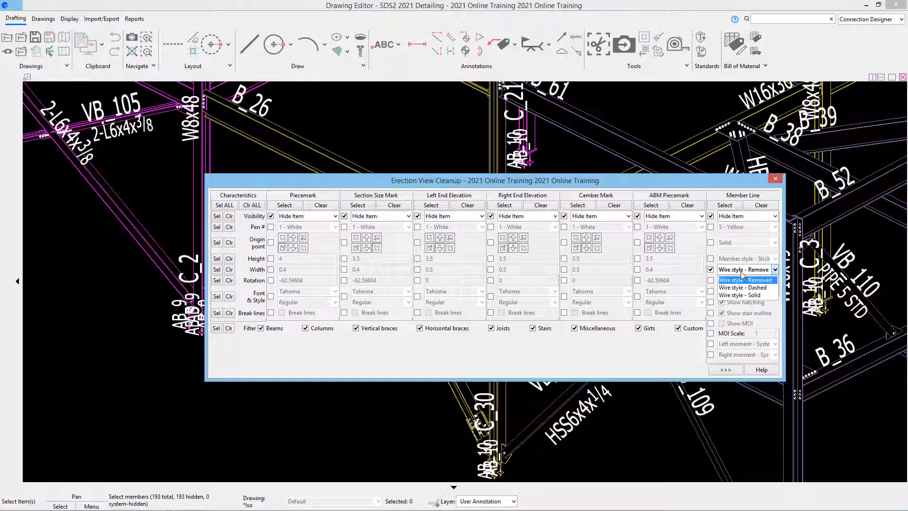
click(713, 273)
click(713, 272)
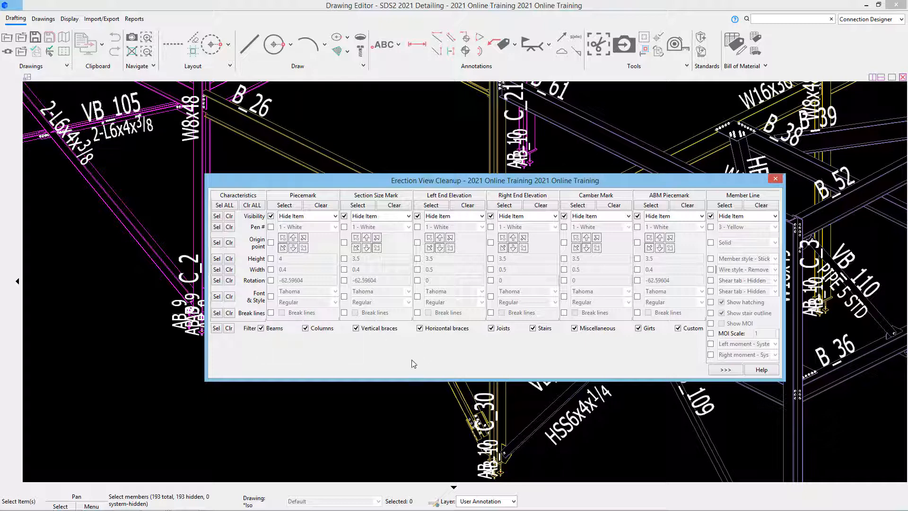
Collapse the cleanup settings, select all members of the *Iso view, and expand the settings again
click(726, 370)
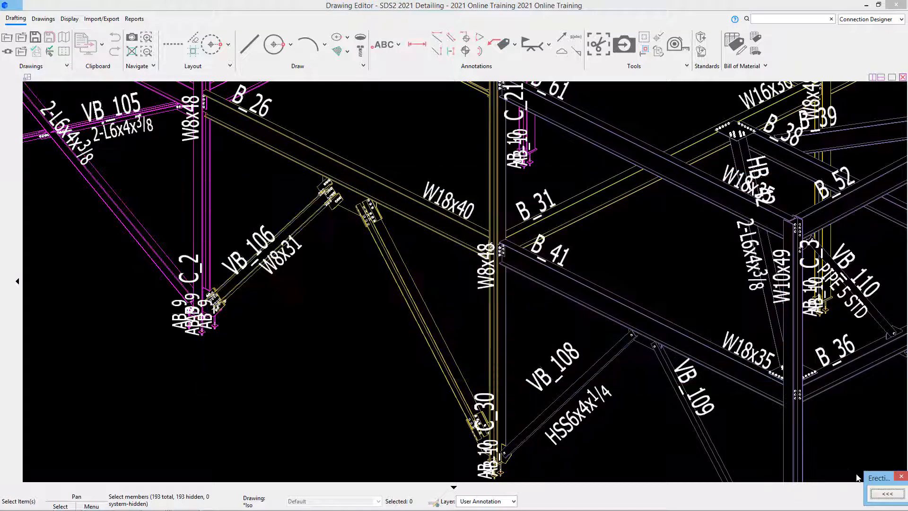
drag(833, 451, 839, 450)
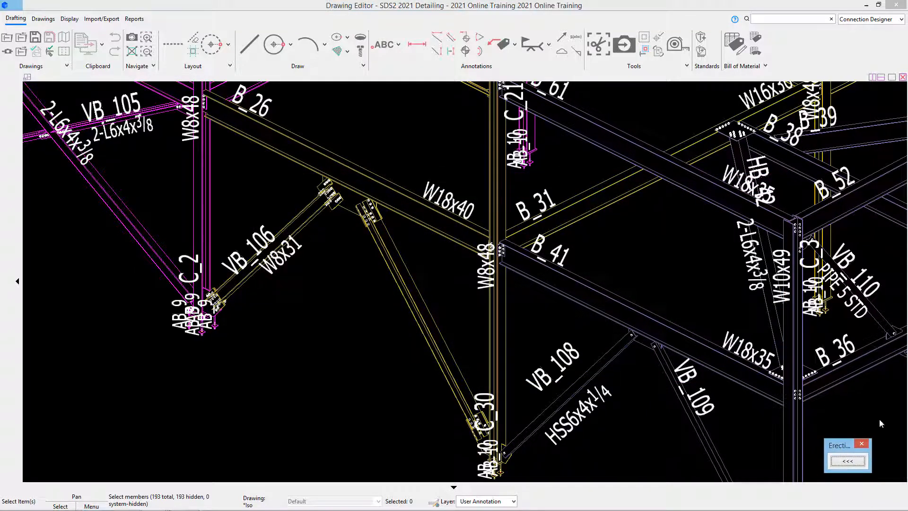
scroll(540, 371, down, 1)
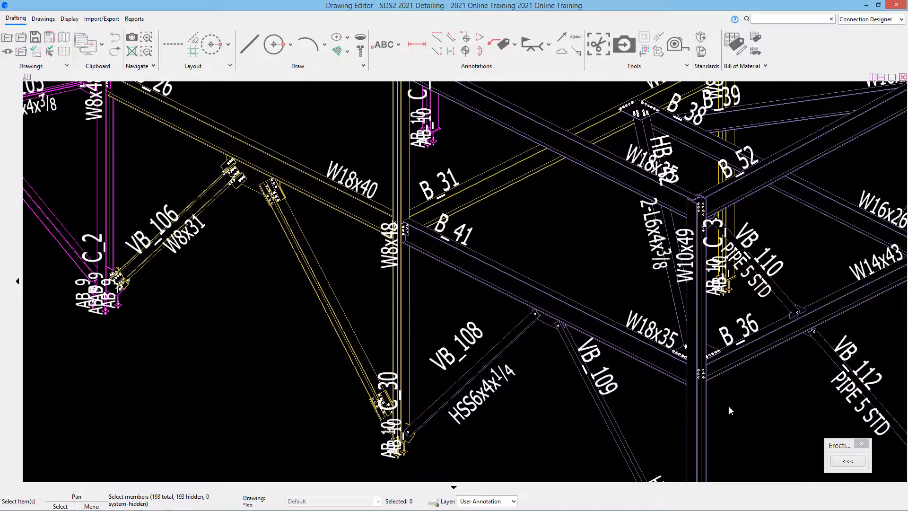
scroll(642, 350, down, 2)
scroll(642, 350, down, 3)
middle_drag(642, 350, 450, 306)
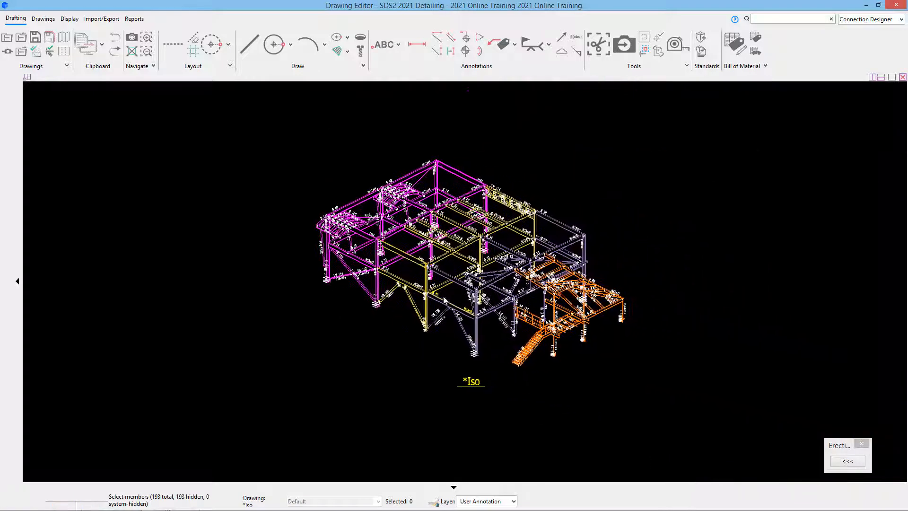
drag(262, 99, 710, 429)
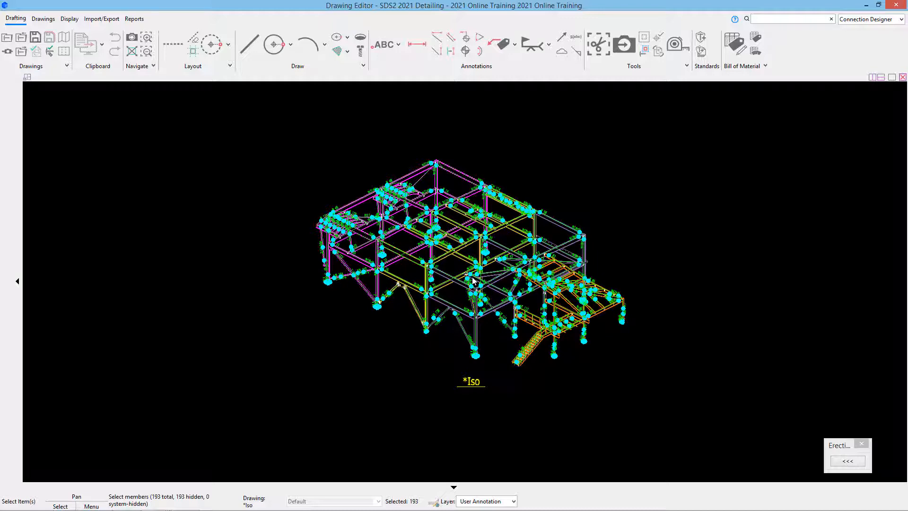
click(848, 461)
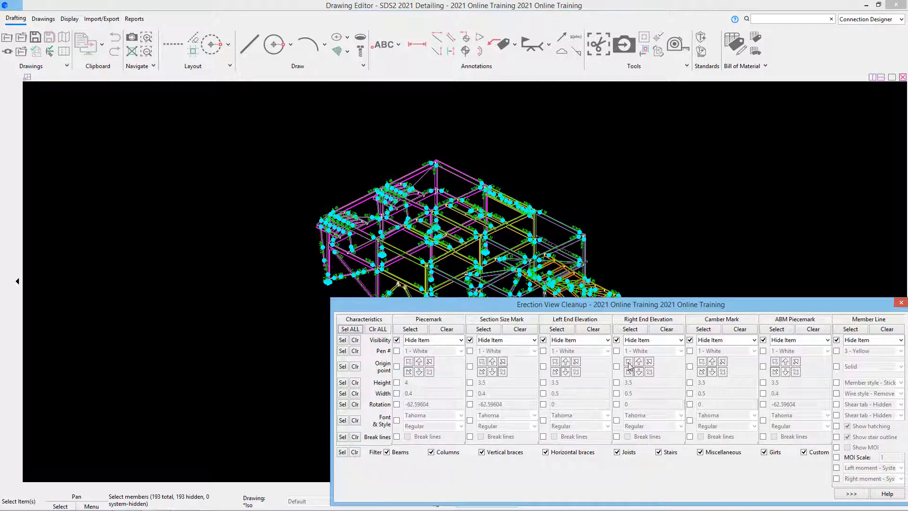
Apply the Hide Item visibility cleanup to all selected members of the *Iso view and close the cleanup settings
click(851, 493)
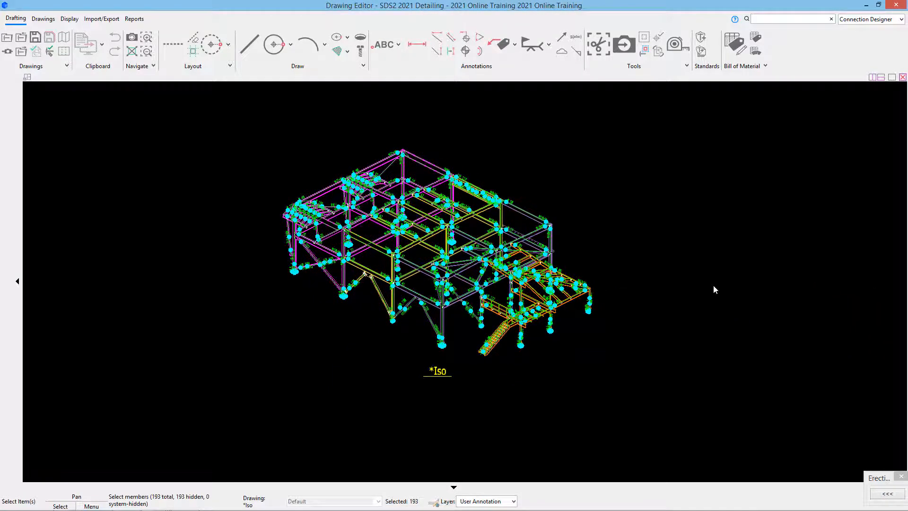
click(714, 289)
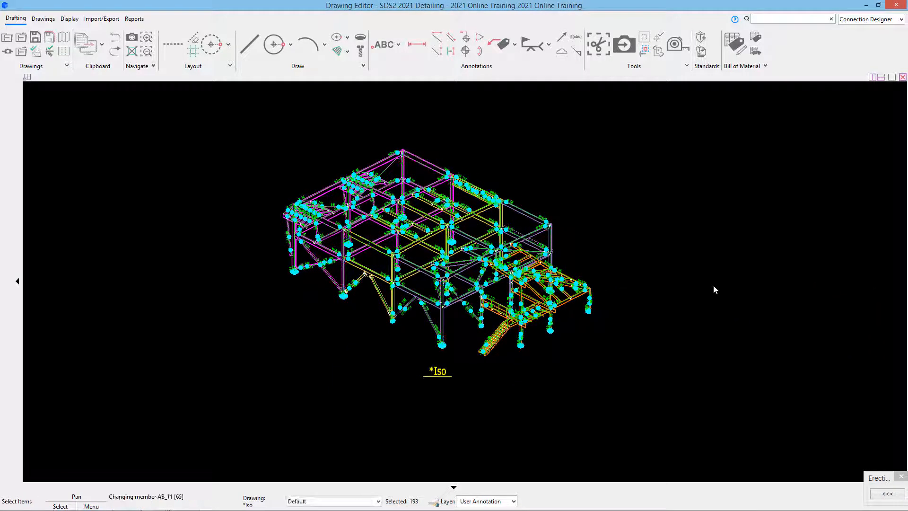
scroll(464, 261, up, 5)
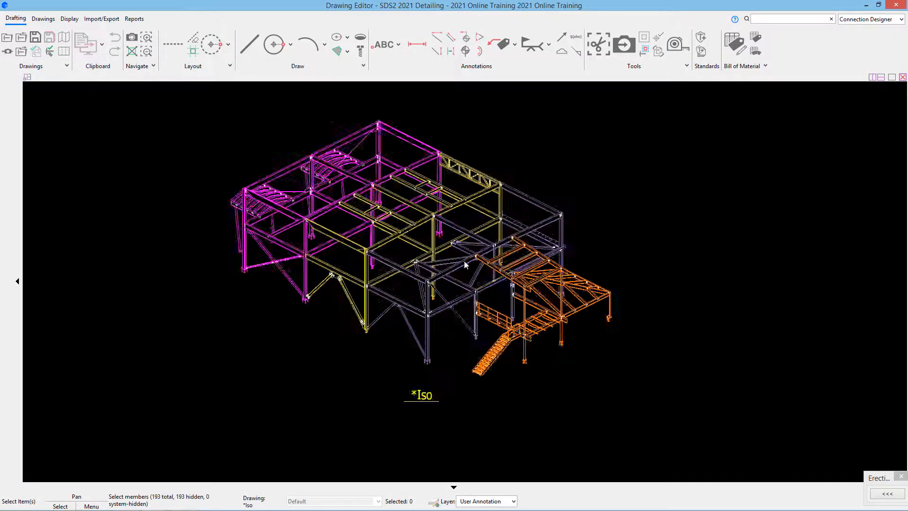
click(886, 494)
drag(558, 305, 467, 245)
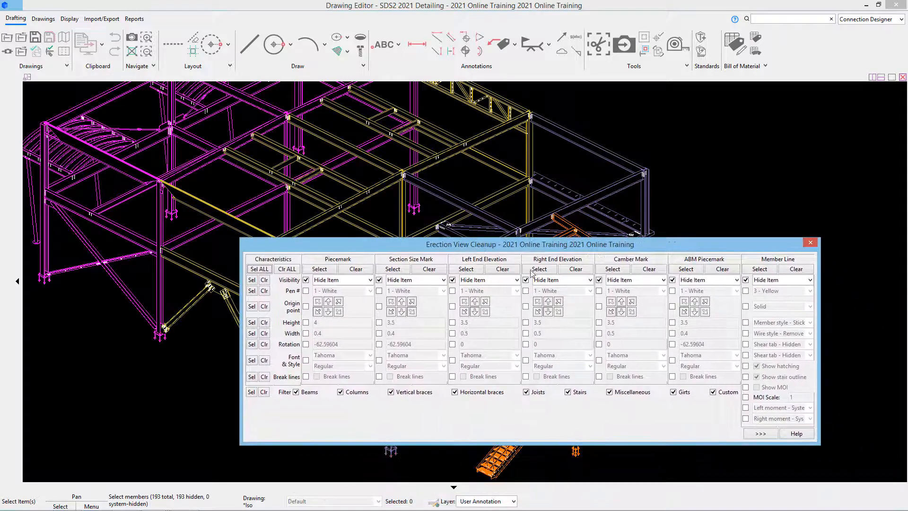
click(811, 243)
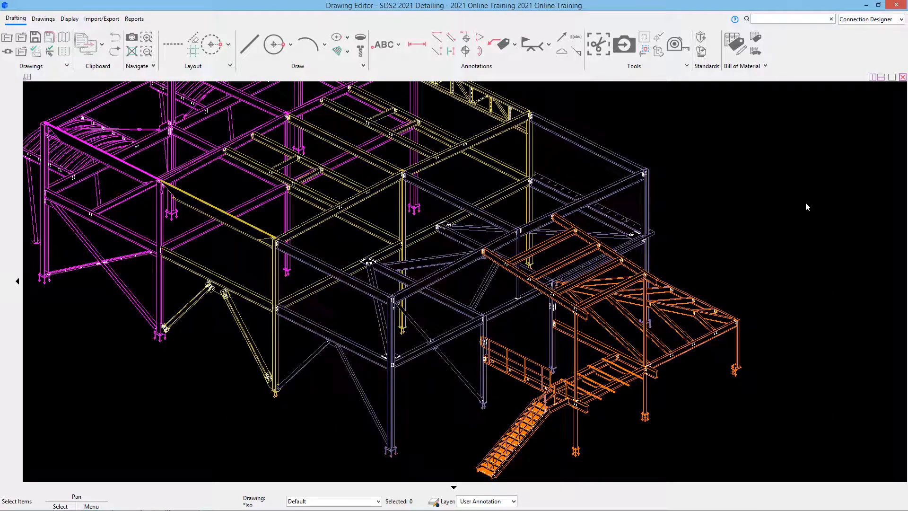
scroll(789, 220, down, 2)
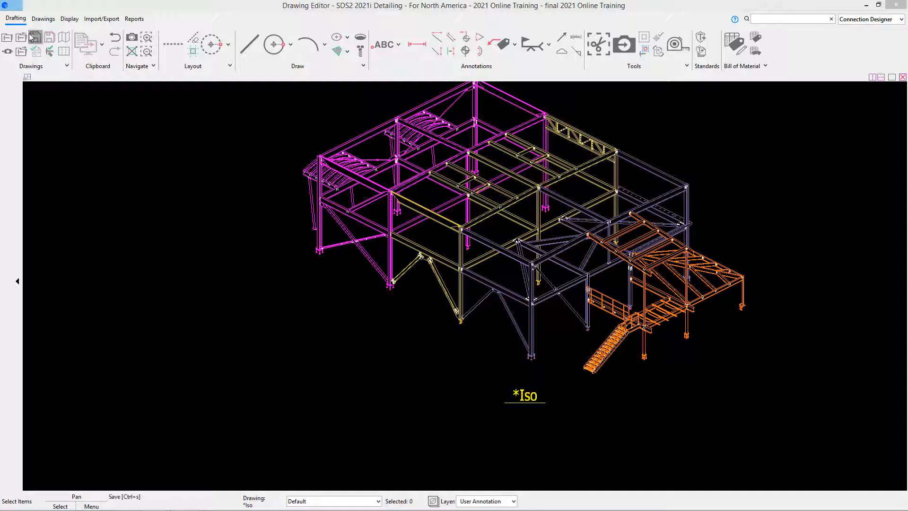
Save the *Iso drawing and bring up erection view A
click(21, 52)
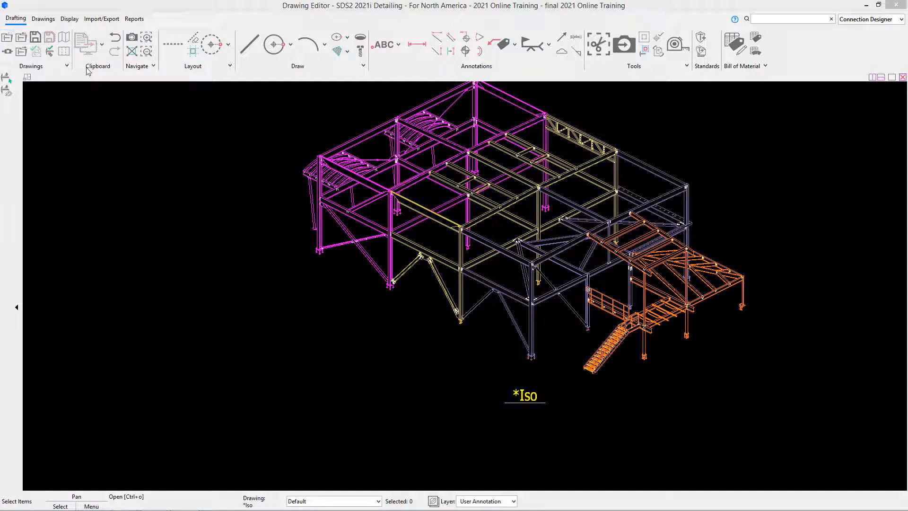
click(37, 41)
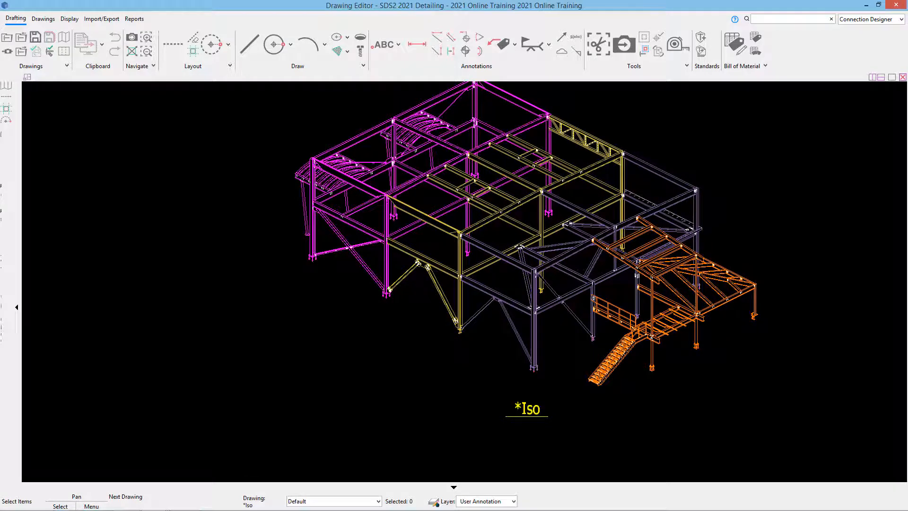
click(23, 53)
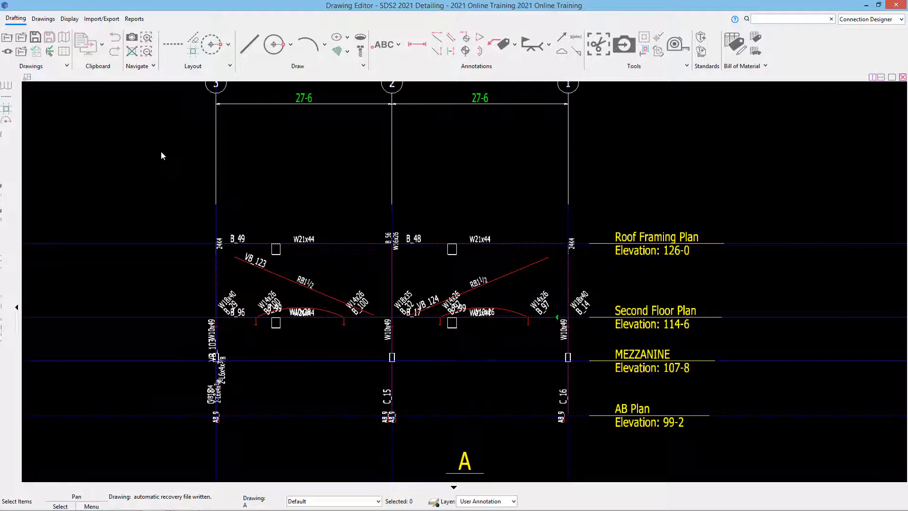
Page through the neighbouring erection views, including AB Plan, and reopen erection view A from the list of erection views
key(Page_Down)
key(Page_Up)
key(Page_Down)
key(Page_Down)
key(Page_Down)
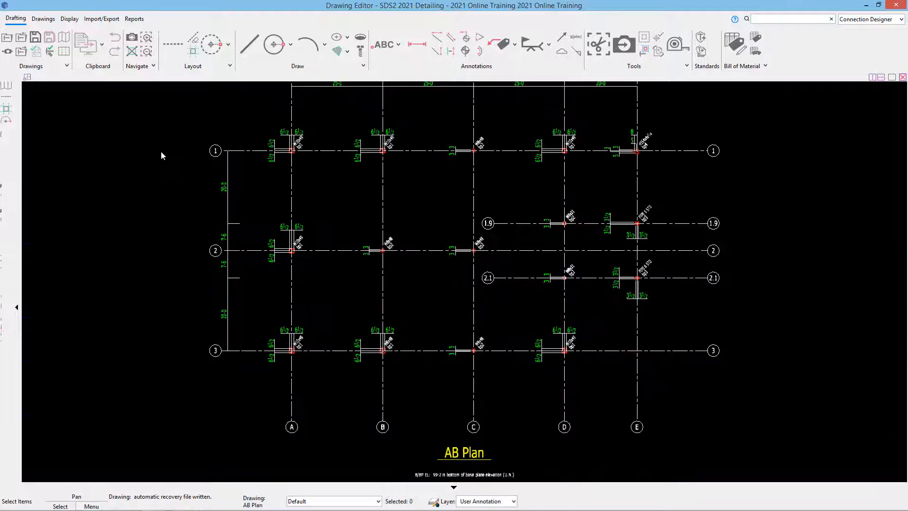
key(Page_Down)
key(Page_Down)
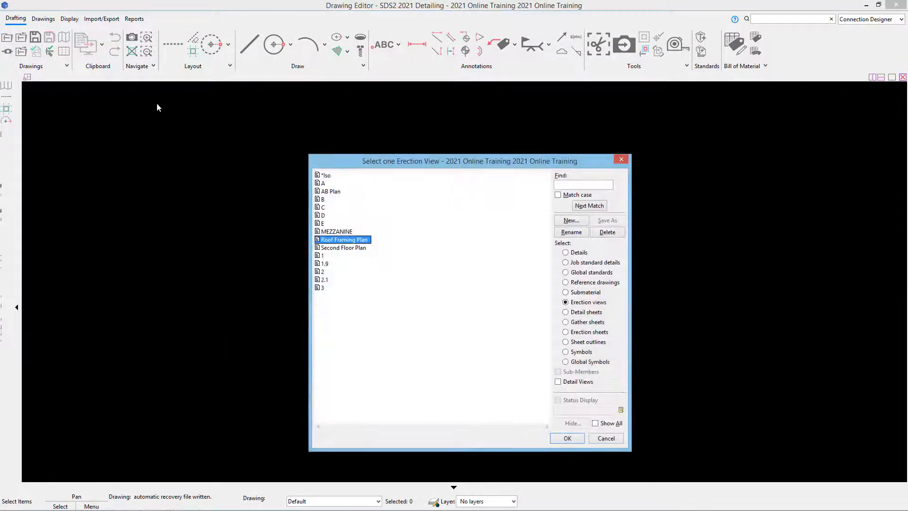
click(324, 184)
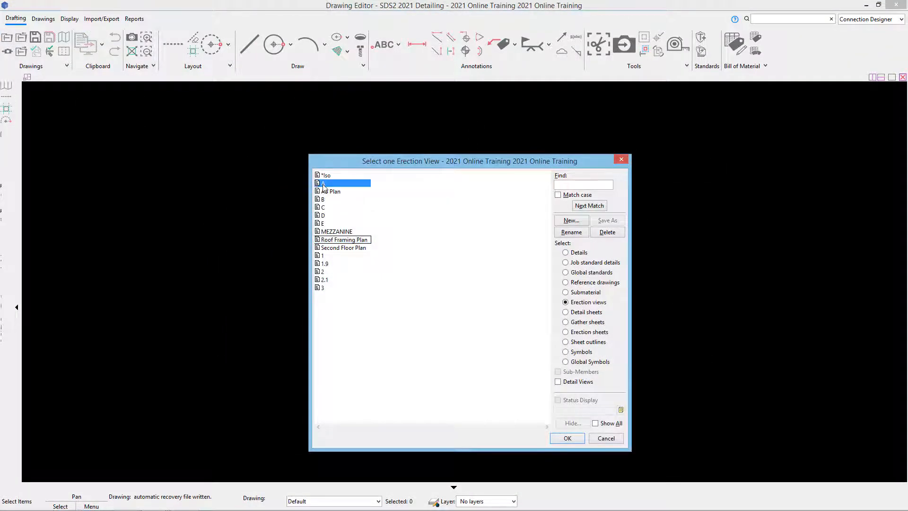
double_click(324, 184)
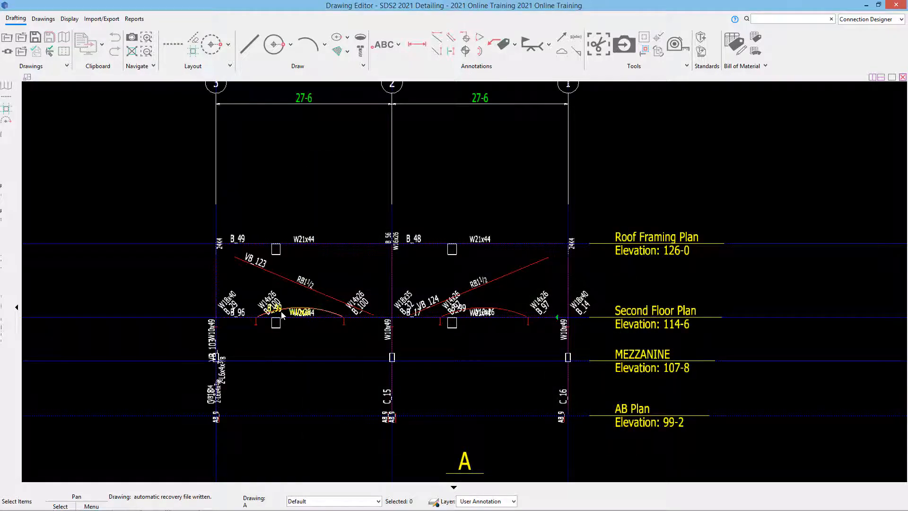
Move the piecemark and section size mark of brace VB_103 off the column line into the open bay beside it
scroll(233, 376, up, 3)
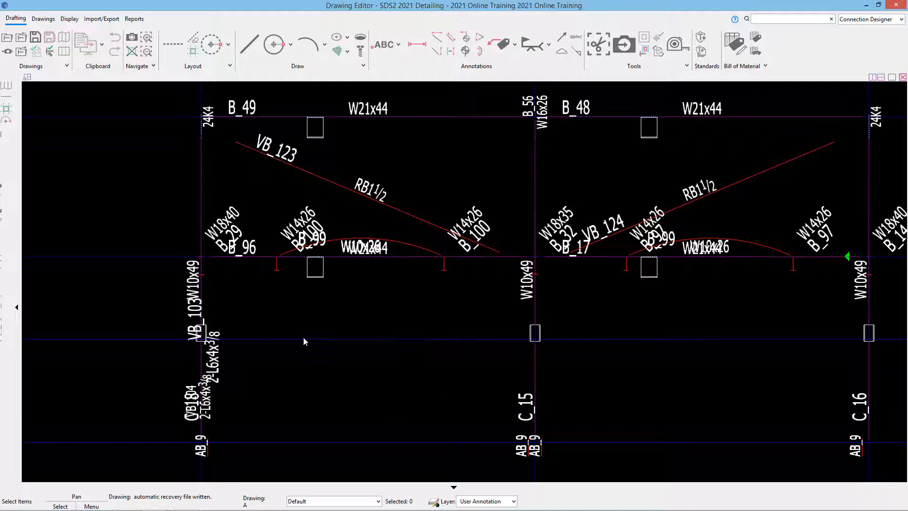
scroll(304, 339, down, 1)
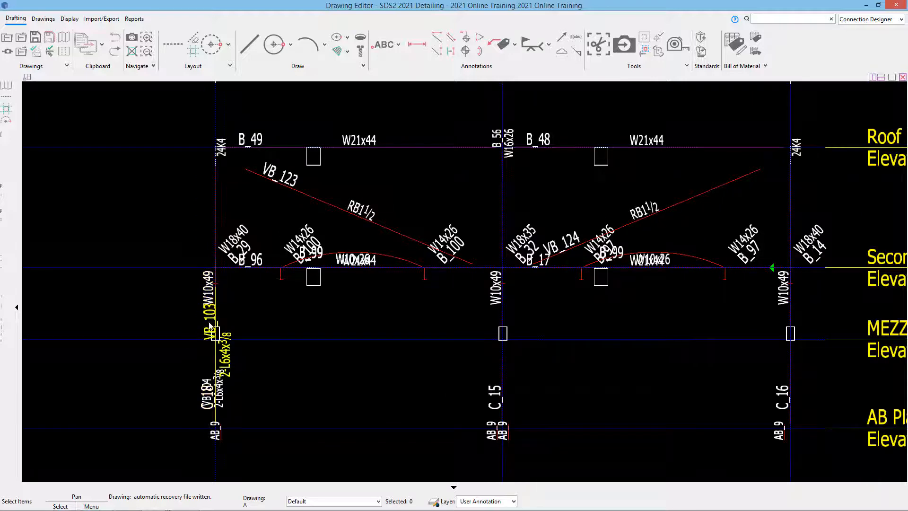
scroll(209, 326, up, 4)
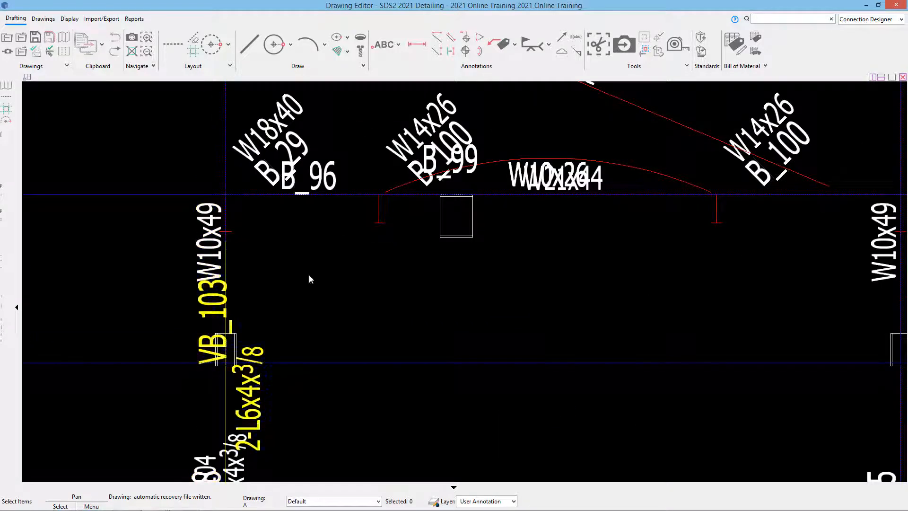
drag(215, 332, 289, 282)
drag(243, 370, 283, 361)
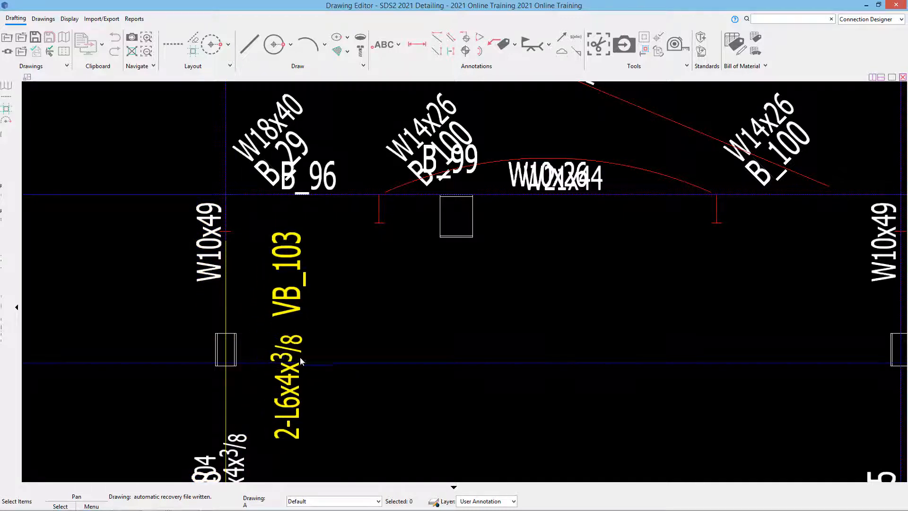
Hide the member line, piecemark and section size mark of brace VB_103 through its erection view cleanup settings
scroll(292, 314, down, 3)
scroll(259, 331, down, 1)
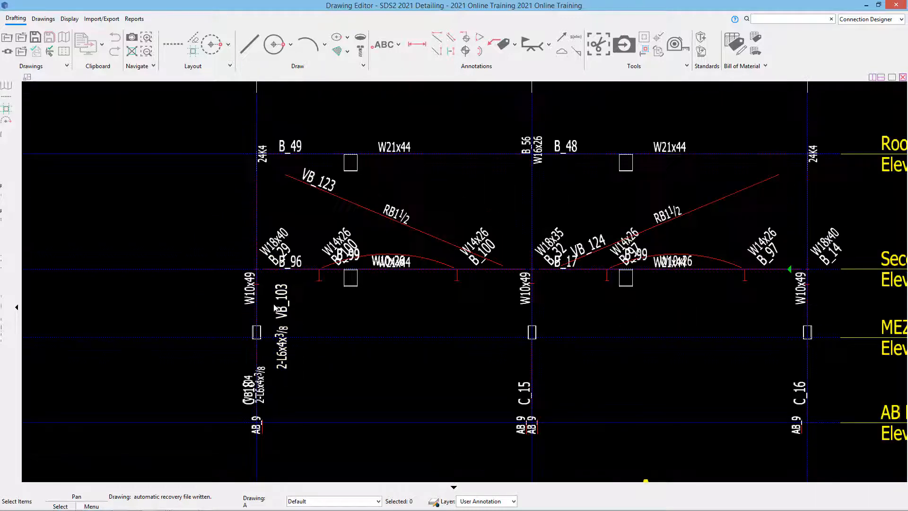
scroll(255, 331, up, 6)
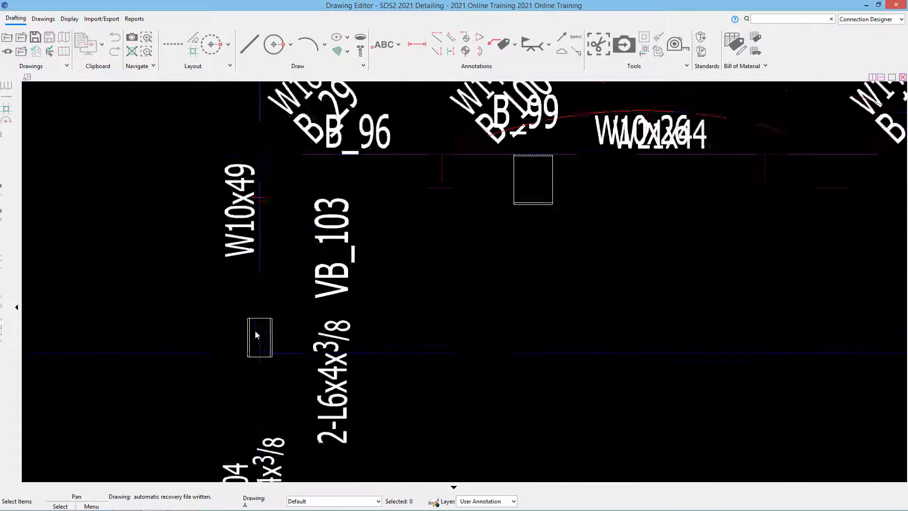
scroll(402, 277, down, 2)
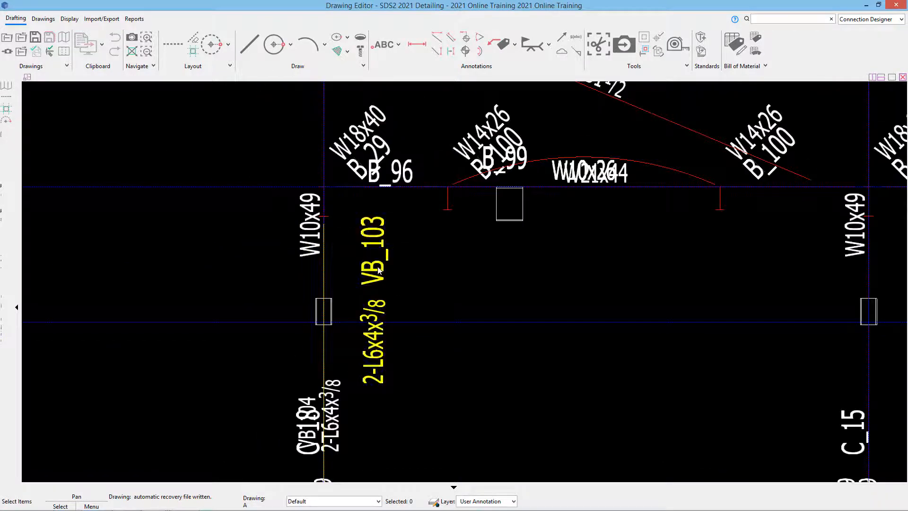
double_click(379, 269)
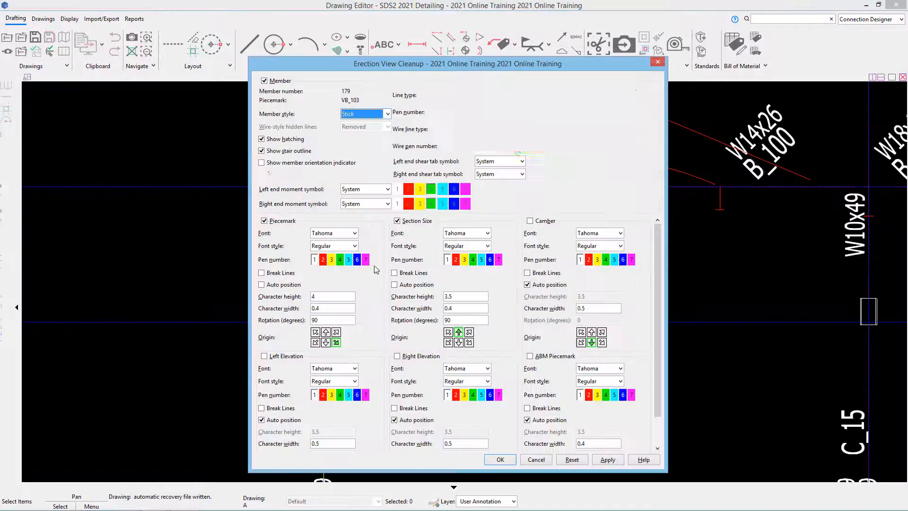
click(281, 222)
click(281, 221)
click(287, 81)
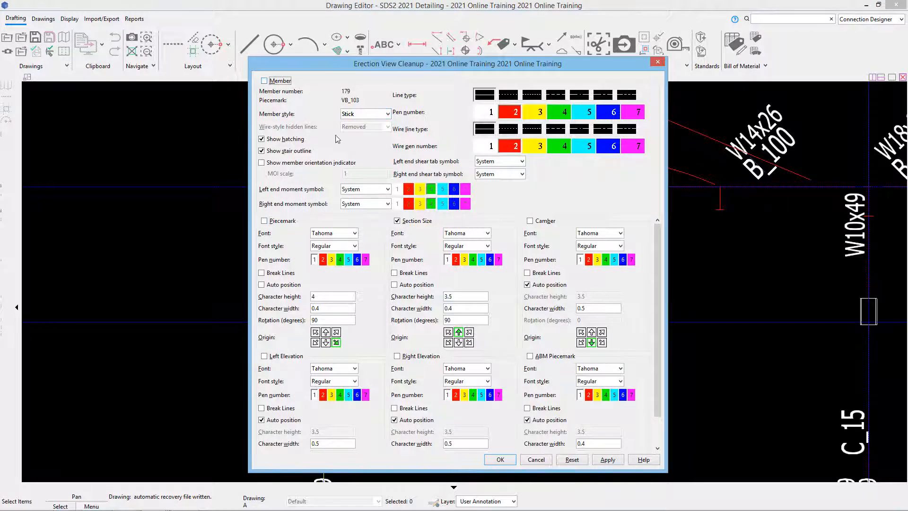
click(419, 223)
key(Return)
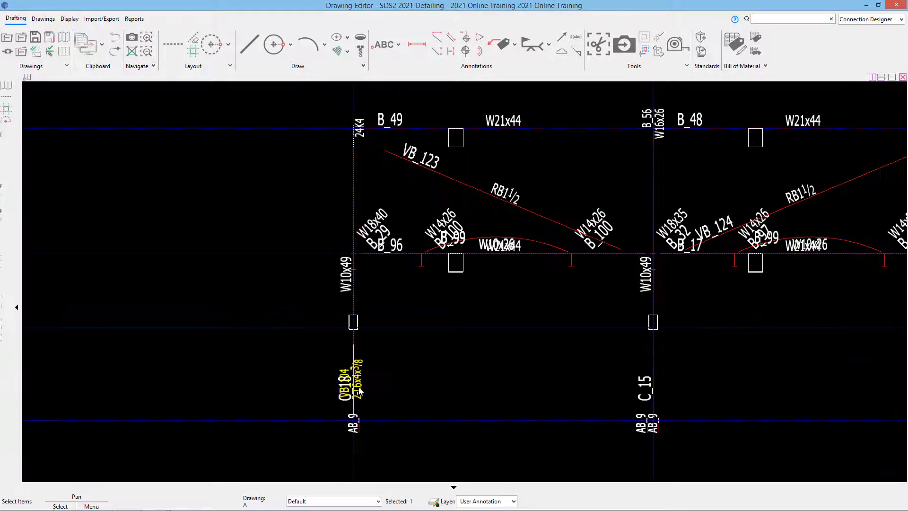
Delete brace VB_104, including its marks, from the column C_18 line in erection view A
scroll(374, 362, up, 3)
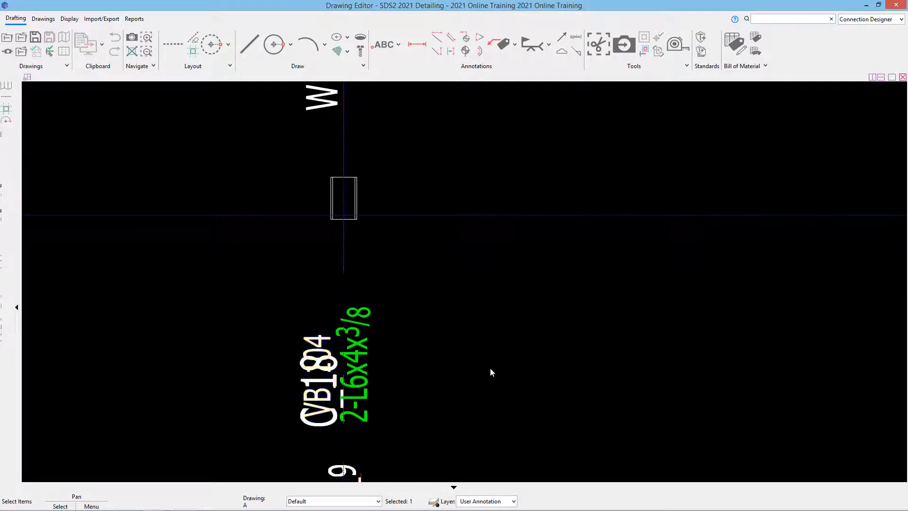
key(Delete)
scroll(415, 319, down, 3)
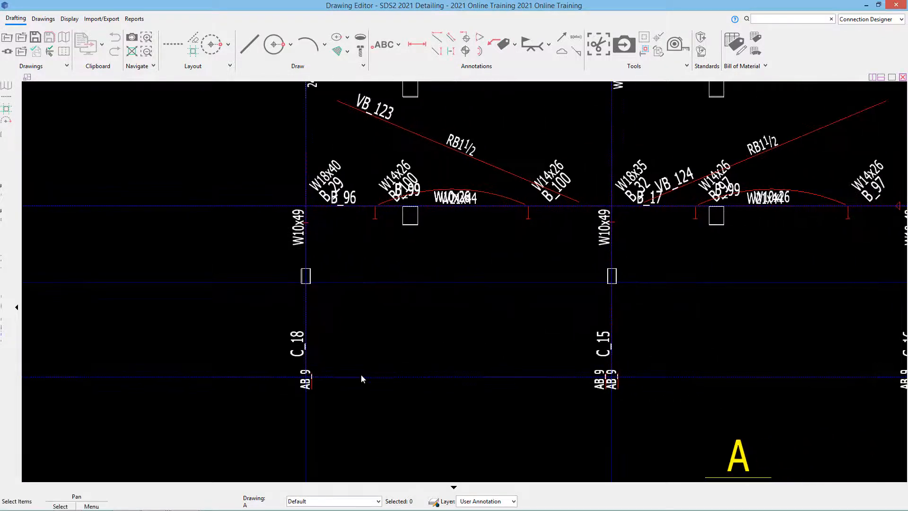
scroll(317, 388, up, 2)
scroll(520, 361, down, 3)
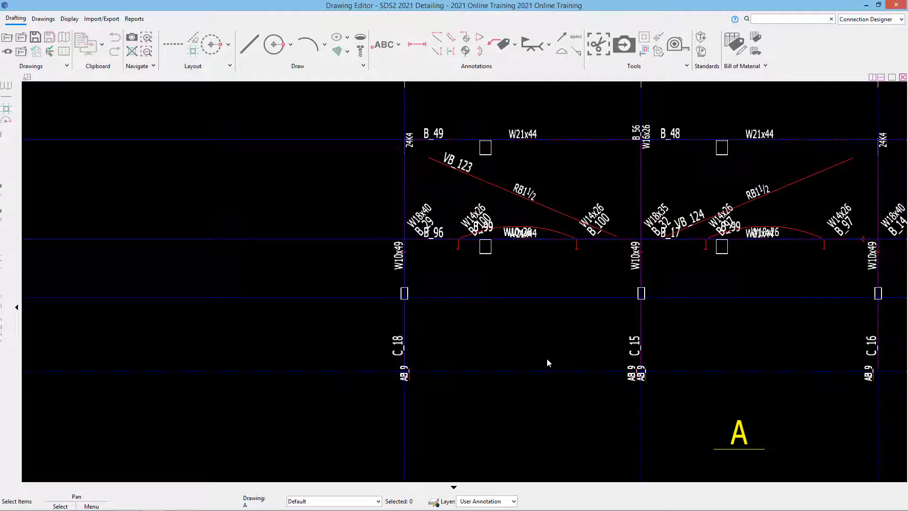
Examine the remaining members and marks in erection view A, from column C_18 across to C_16 and the elevation labels
scroll(497, 379, down, 2)
middle_drag(515, 342, 363, 320)
scroll(362, 320, up, 2)
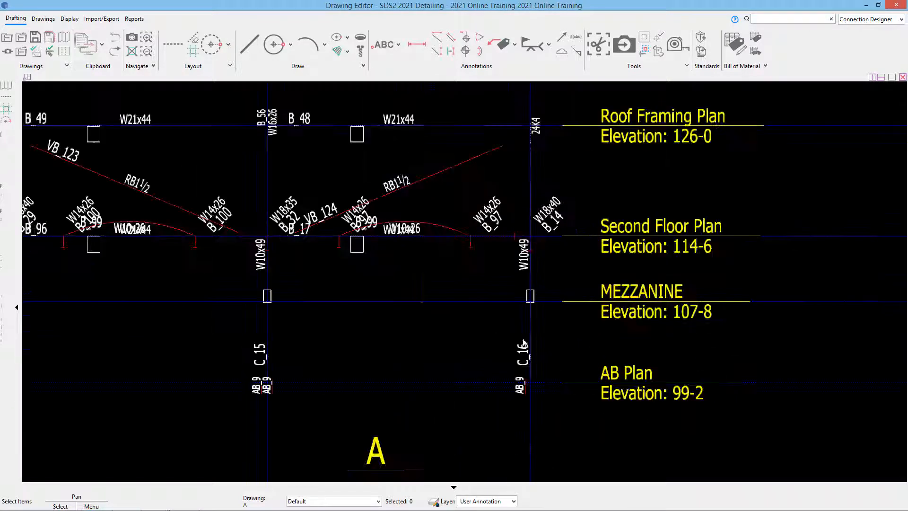
scroll(523, 384, up, 5)
scroll(523, 385, down, 4)
mouse_move(523, 385)
middle_down()
mouse_move(420, 385)
mouse_move(374, 422)
middle_up()
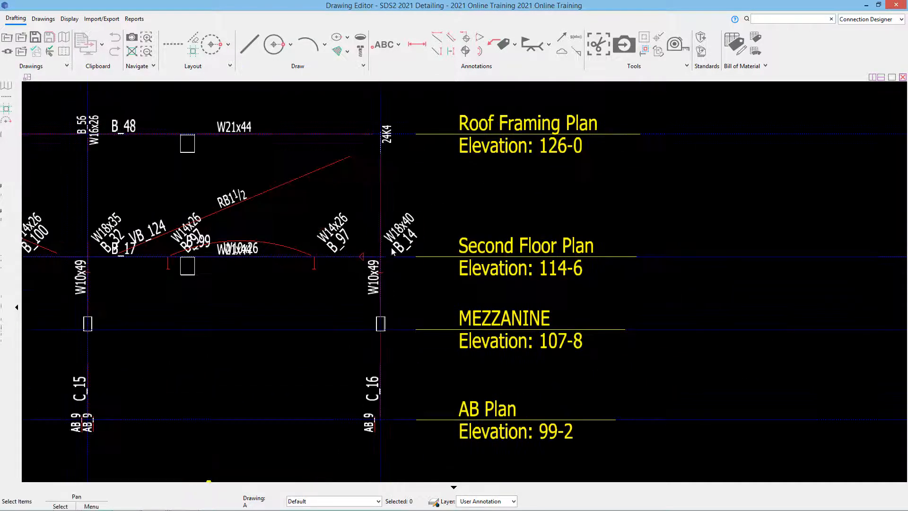
scroll(233, 348, down, 2)
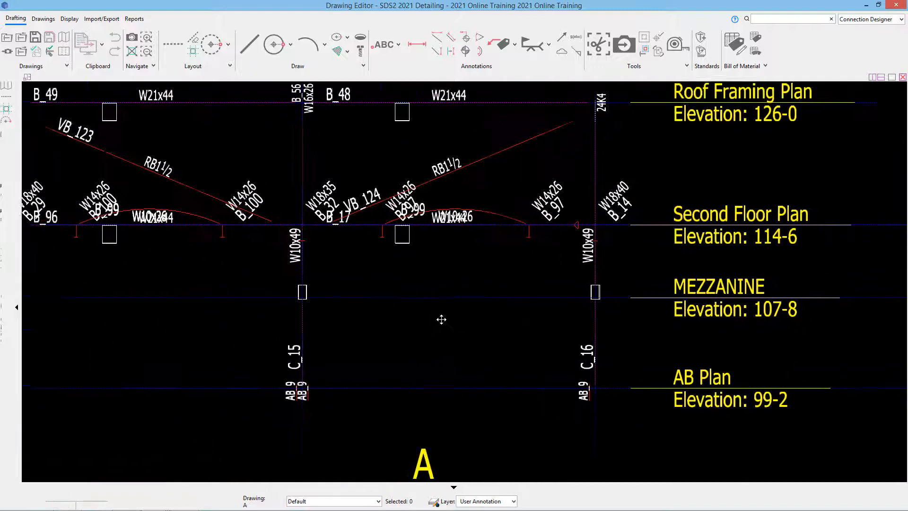
scroll(440, 318, up, 1)
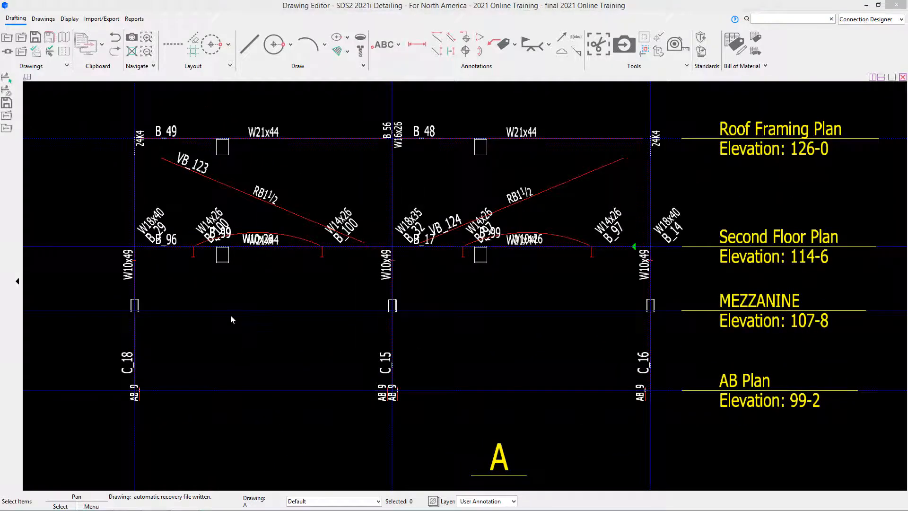
Turn on Show hidden members in the display options and apply it to erection view A
click(71, 20)
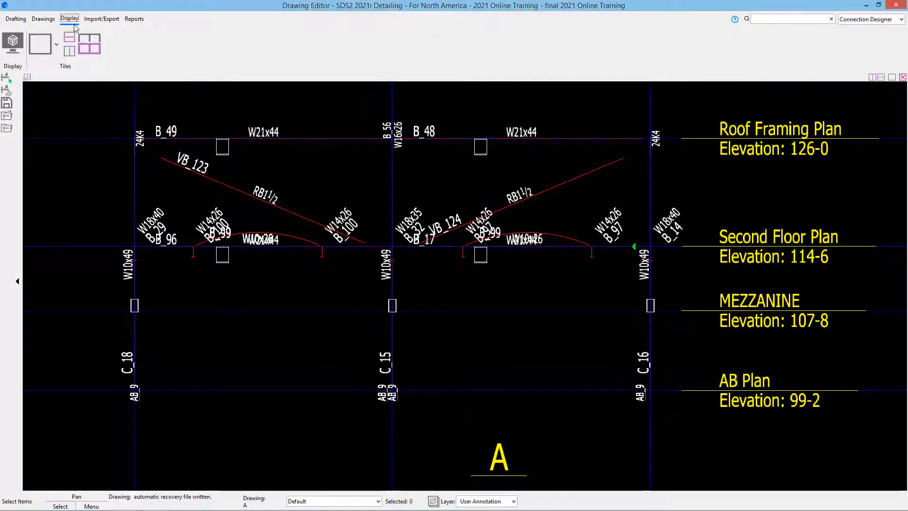
click(18, 55)
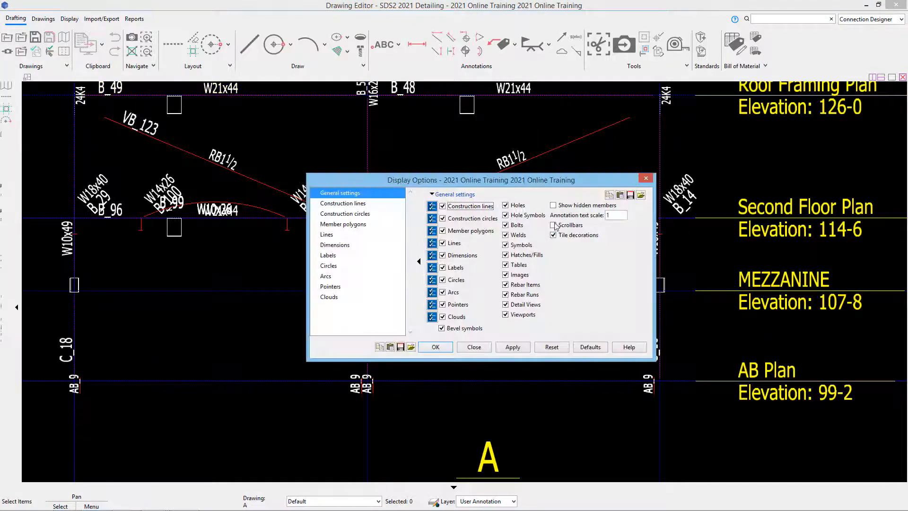
click(556, 208)
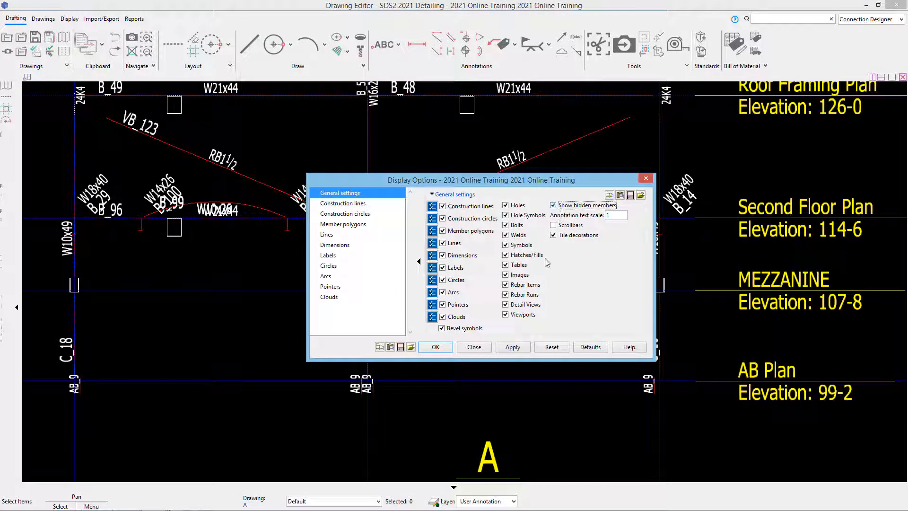
click(435, 348)
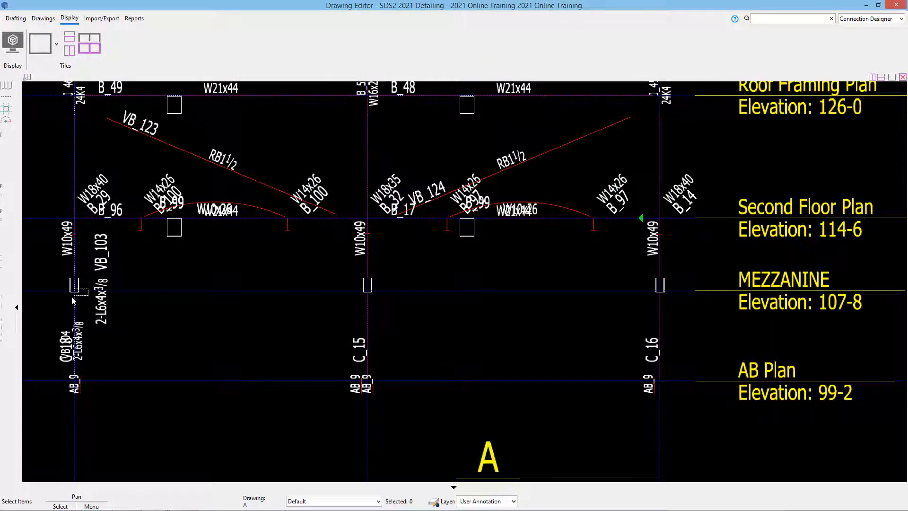
Turn off Show hidden members in the display options and apply it to erection view A
click(18, 53)
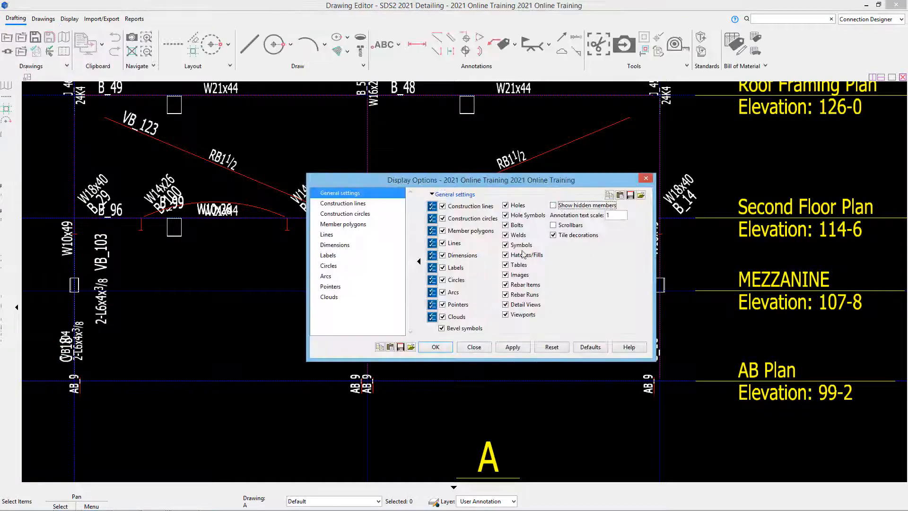
click(436, 347)
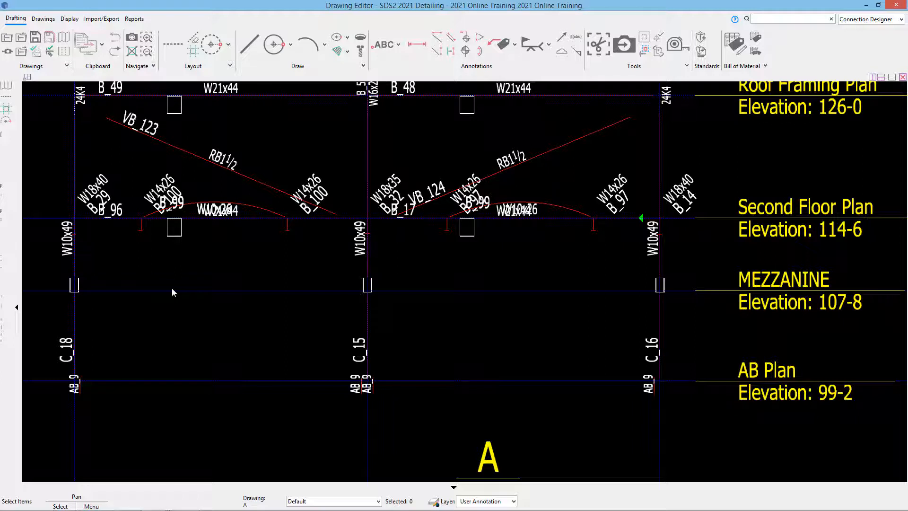
Move the W21x44 and B_17 marks of the beam between columns C_15 and C_16 below its member line
mouse_move(526, 214)
mouse_down()
mouse_move(520, 231)
mouse_move(534, 194)
mouse_move(518, 227)
mouse_up()
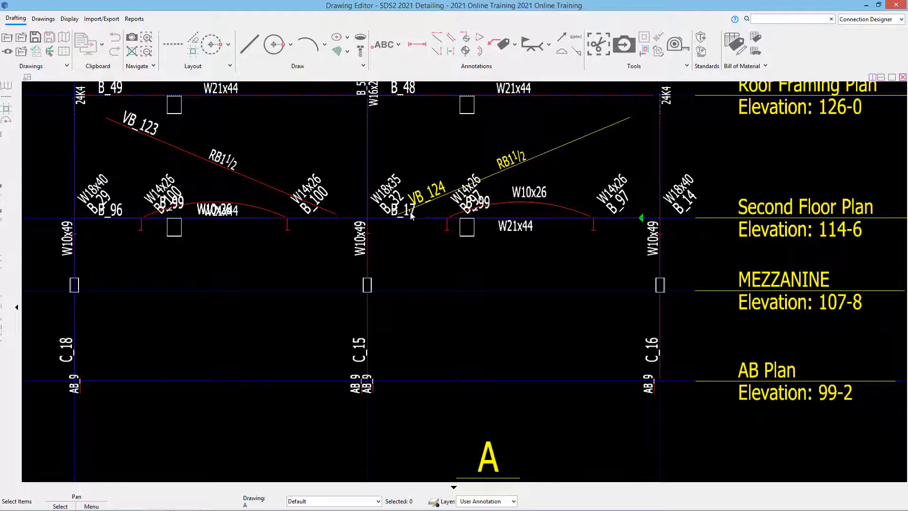
scroll(411, 213, up, 2)
drag(401, 217, 396, 250)
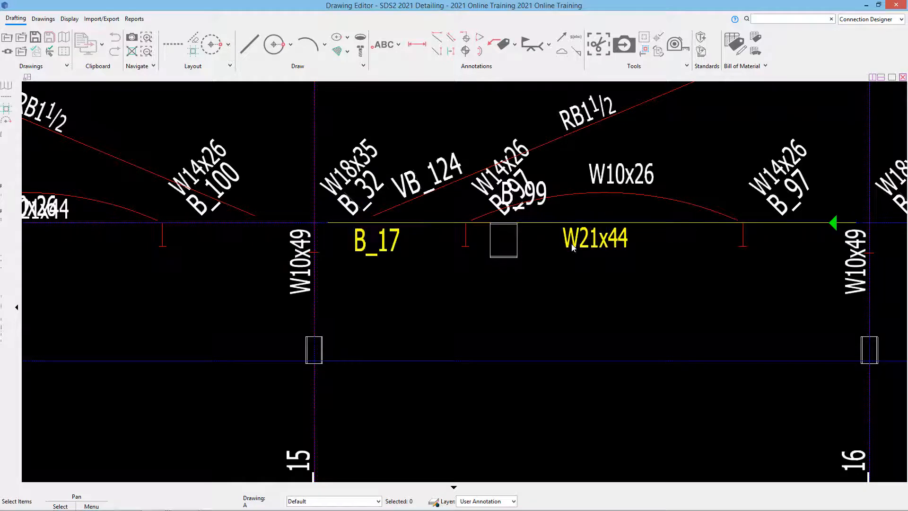
drag(571, 243, 570, 249)
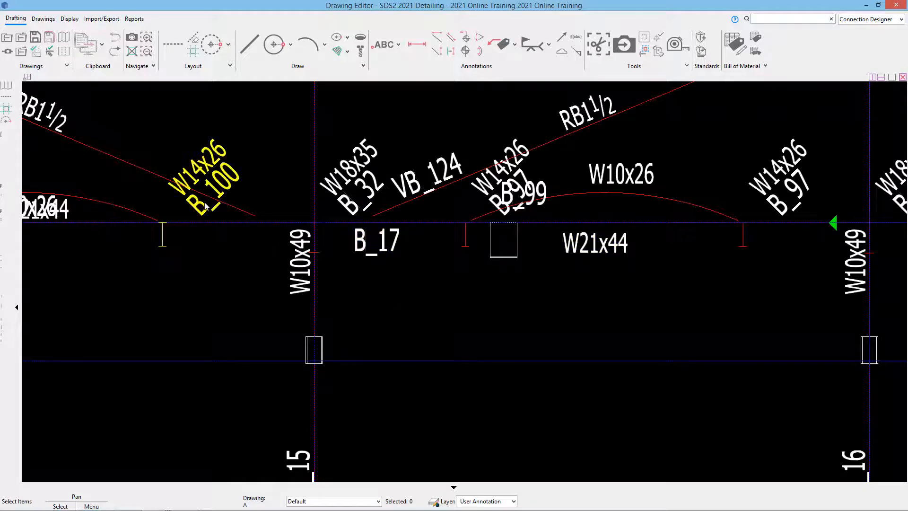
Move the overlapped B_100 and W14x26 marks beside brace VB_123's lower end below the Second Floor Plan line
middle_drag(202, 208, 346, 205)
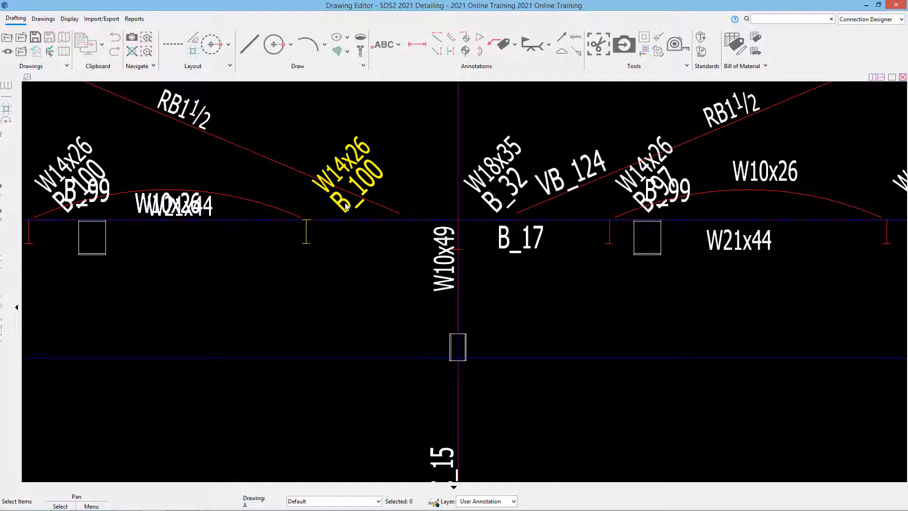
drag(345, 205, 280, 303)
drag(326, 184, 271, 243)
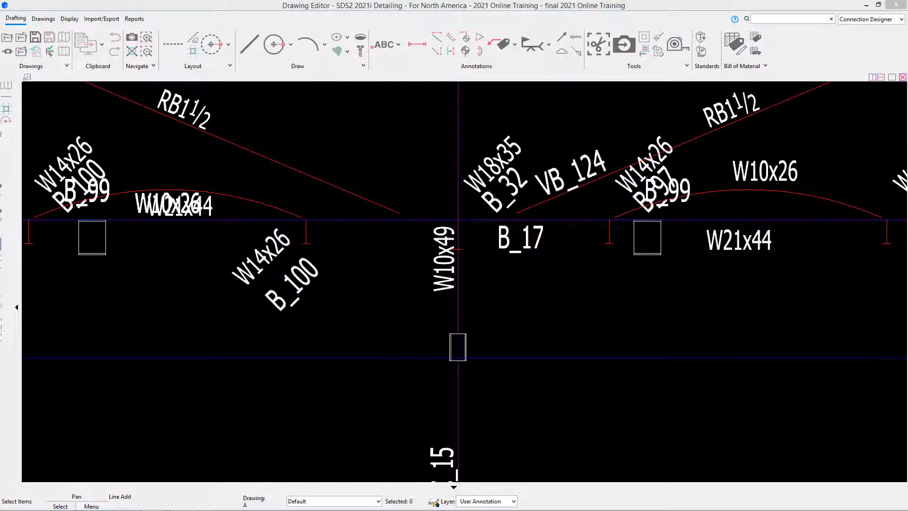
Draw a diagonal line from the B_100 beam symbol between its W14x26 and B_100 marks, and delete that line
click(243, 45)
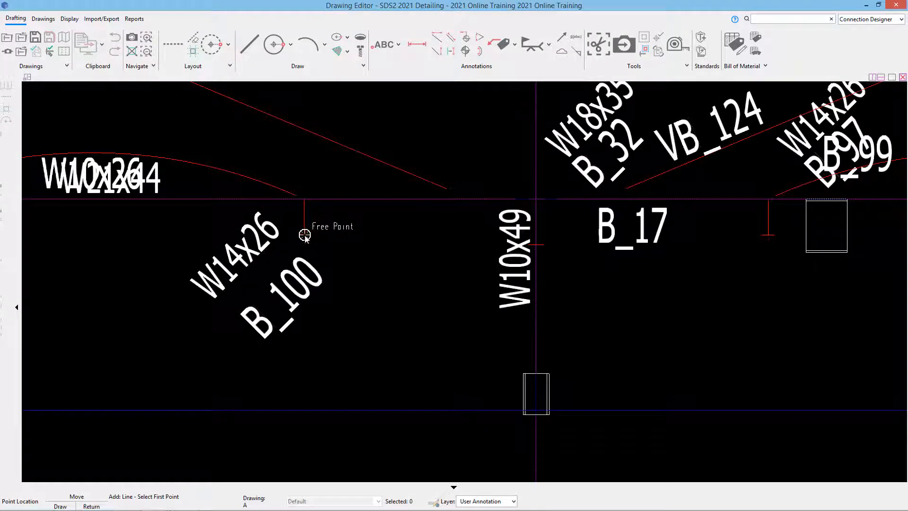
click(304, 234)
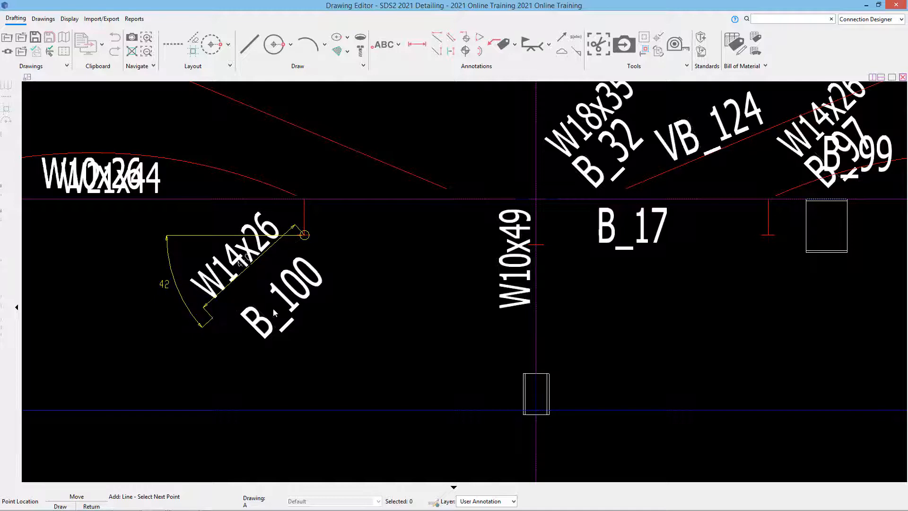
click(213, 318)
right_click(344, 289)
scroll(362, 291, up, 1)
scroll(368, 290, down, 5)
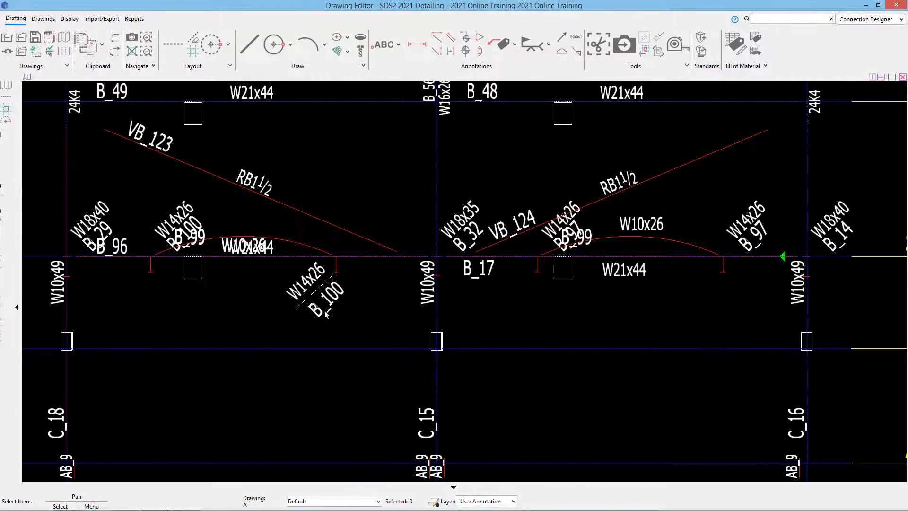
scroll(326, 314, up, 3)
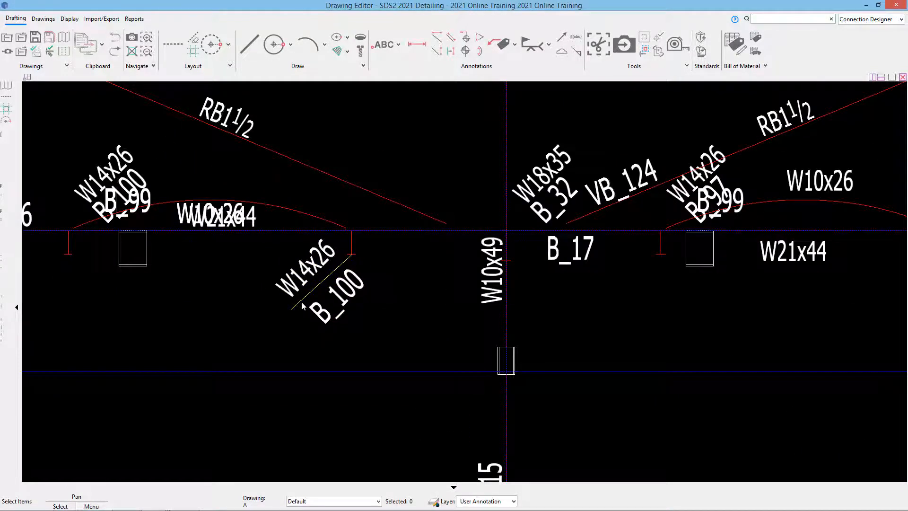
click(302, 301)
key(Delete)
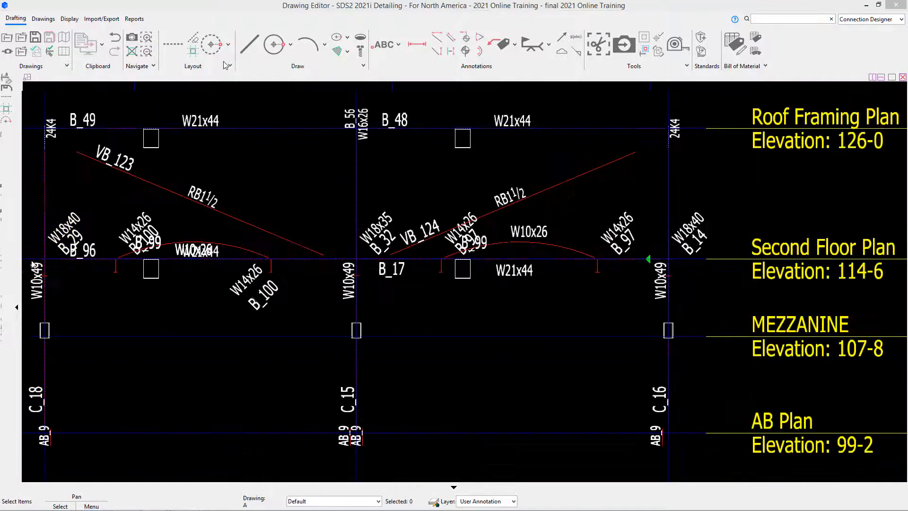
Draw a connected three-segment line in the empty bay between C_18 and C_15, starting 7-10 horizontally, and undo it
click(248, 46)
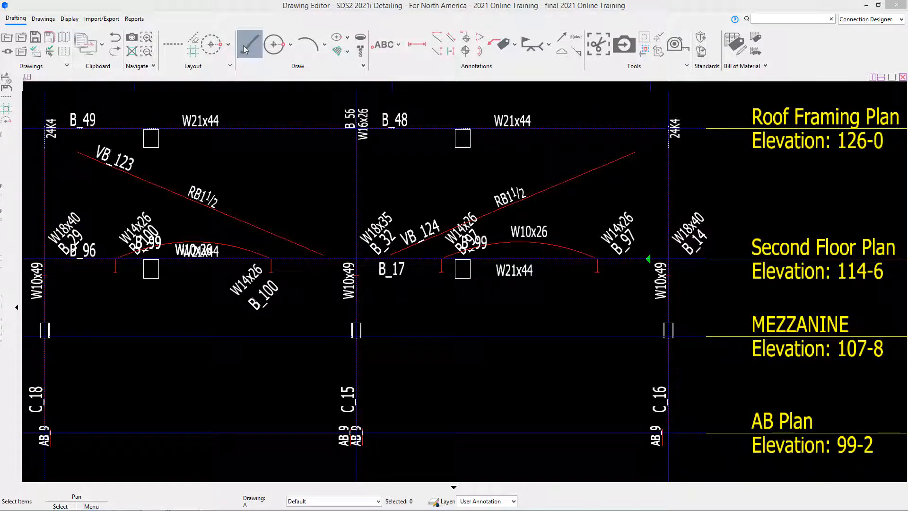
click(245, 380)
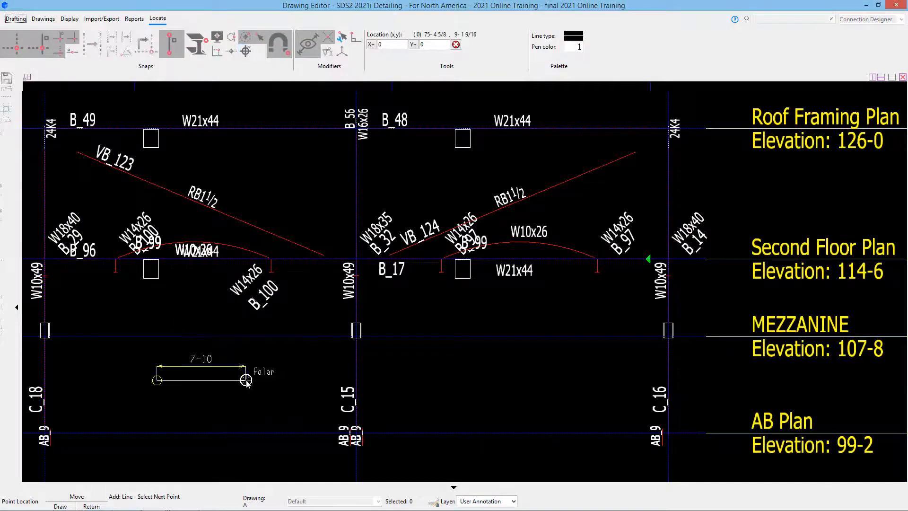
click(246, 336)
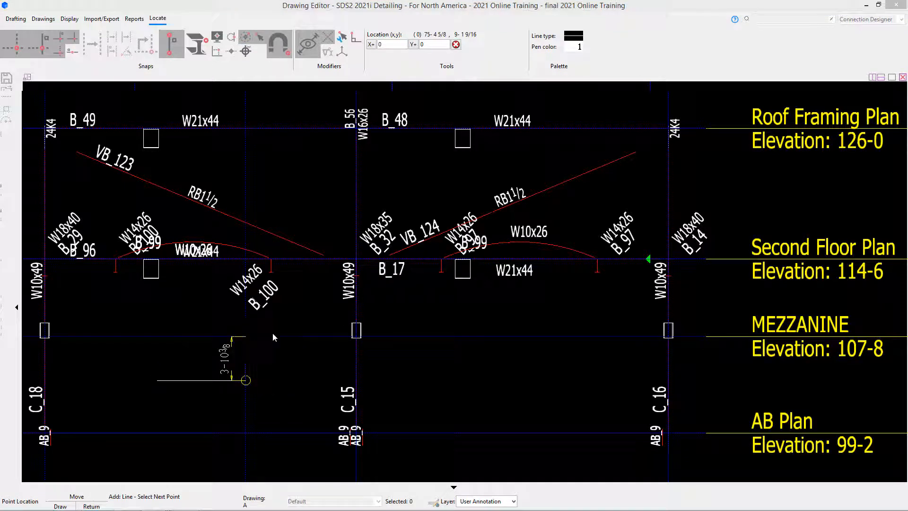
click(292, 358)
right_click(336, 349)
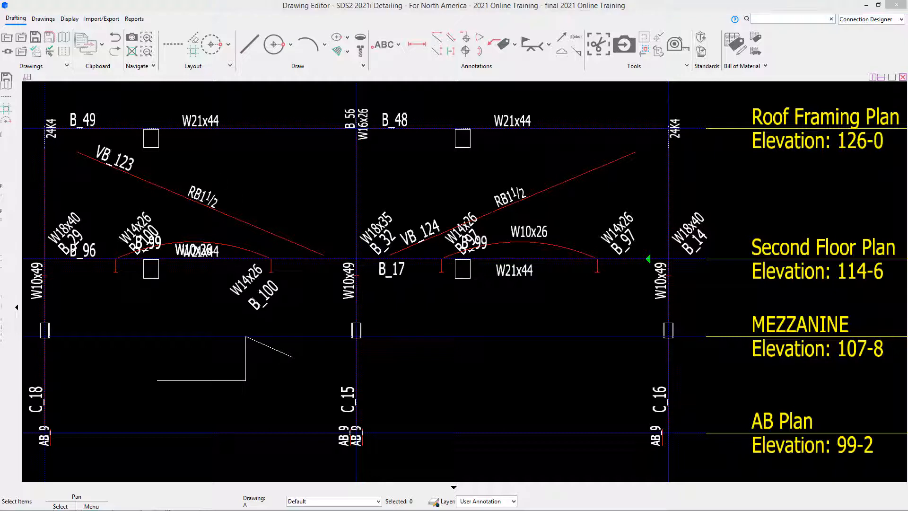
click(117, 40)
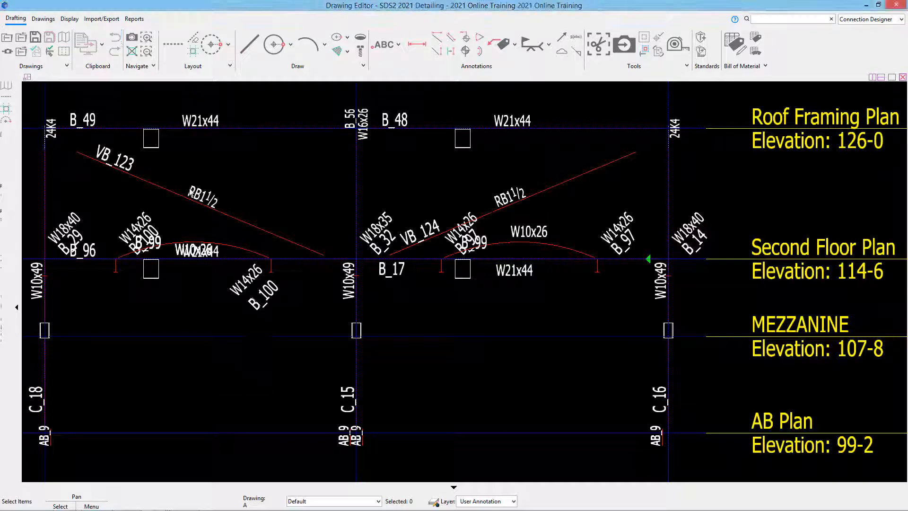
Move the W21x44 and B_96 marks of the beam between columns C_18 and C_15 below its member line
scroll(192, 243, up, 2)
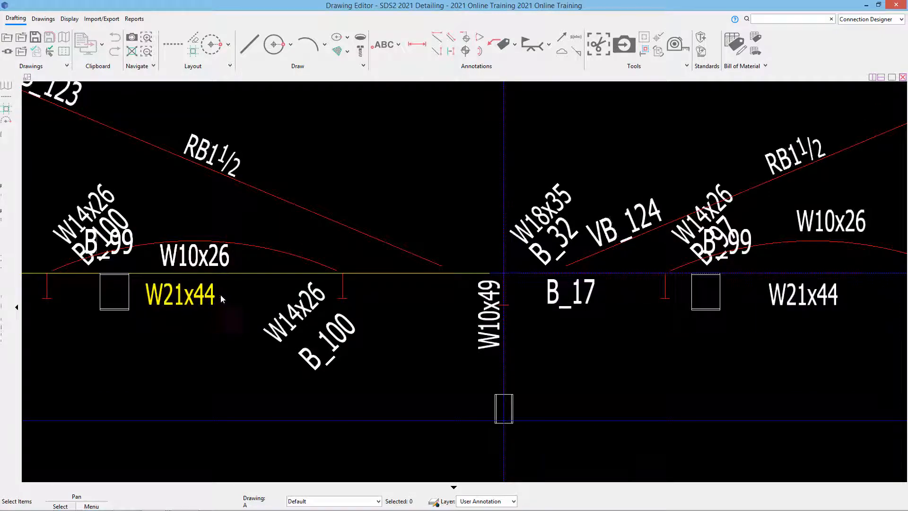
middle_drag(221, 298, 371, 280)
scroll(371, 280, down, 1)
drag(200, 242, 206, 303)
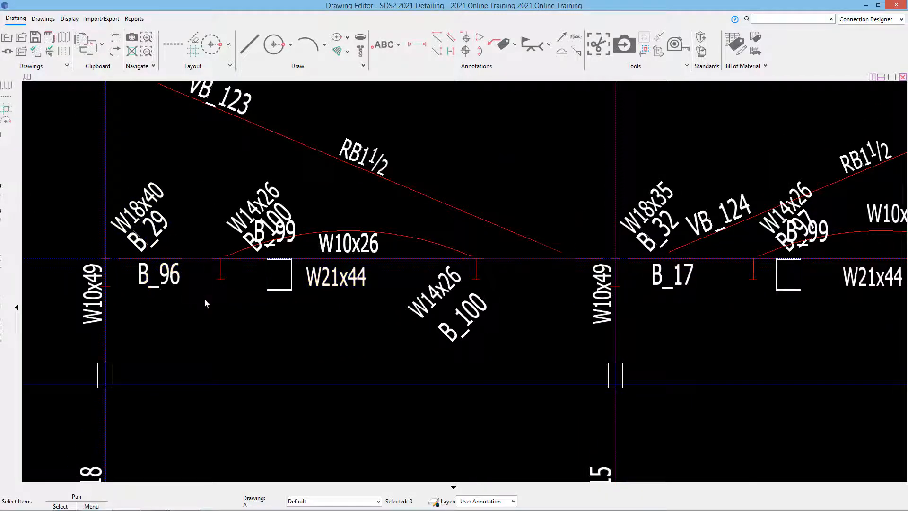
scroll(135, 243, up, 2)
scroll(180, 242, down, 5)
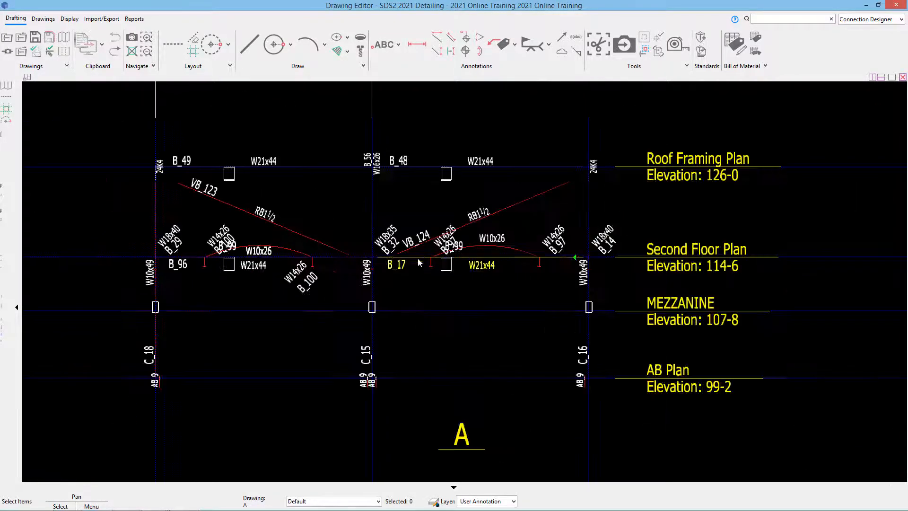
Select the W18x35 and B_32 marks beside column C_15 and move them together slightly upward
scroll(370, 202, up, 2)
click(368, 240)
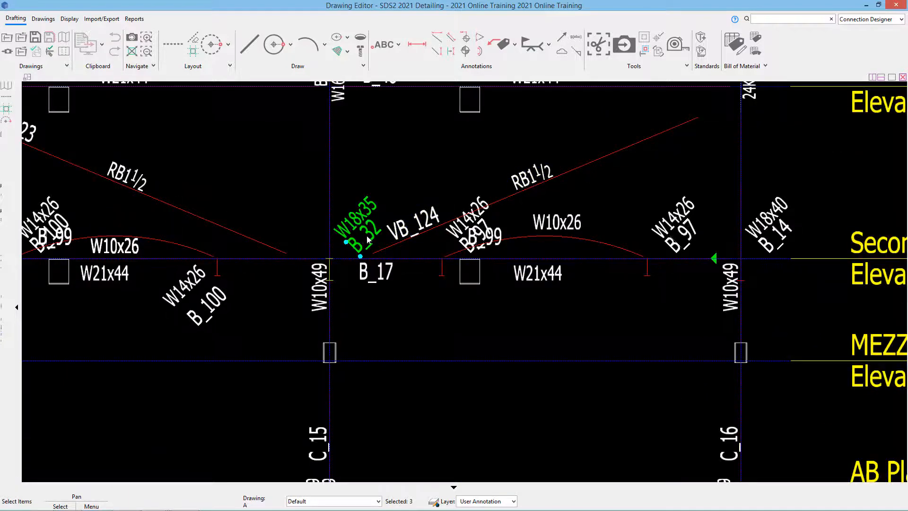
mouse_move(370, 232)
mouse_down()
mouse_move(370, 192)
mouse_move(282, 186)
mouse_move(363, 228)
mouse_up()
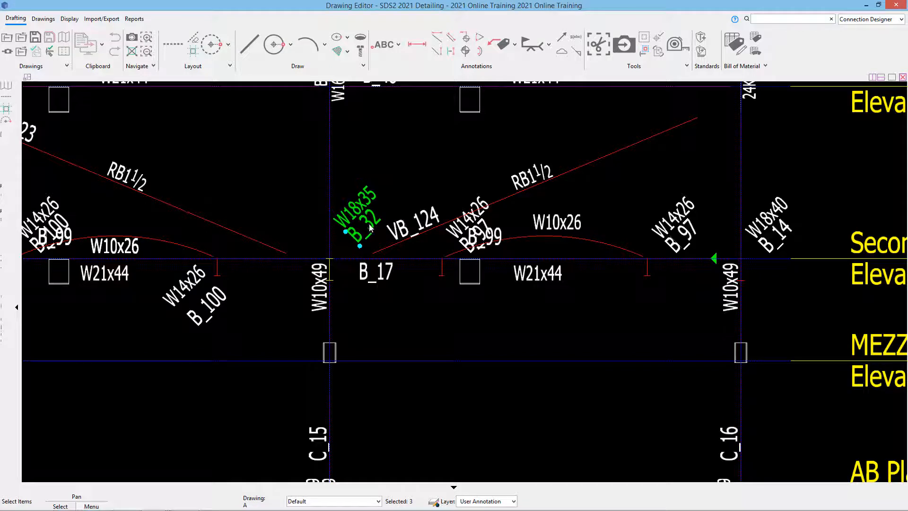
click(393, 171)
Window-select beam B_32's piecemark and section size mark together and nudge them slightly away from column C_15
drag(364, 177, 354, 241)
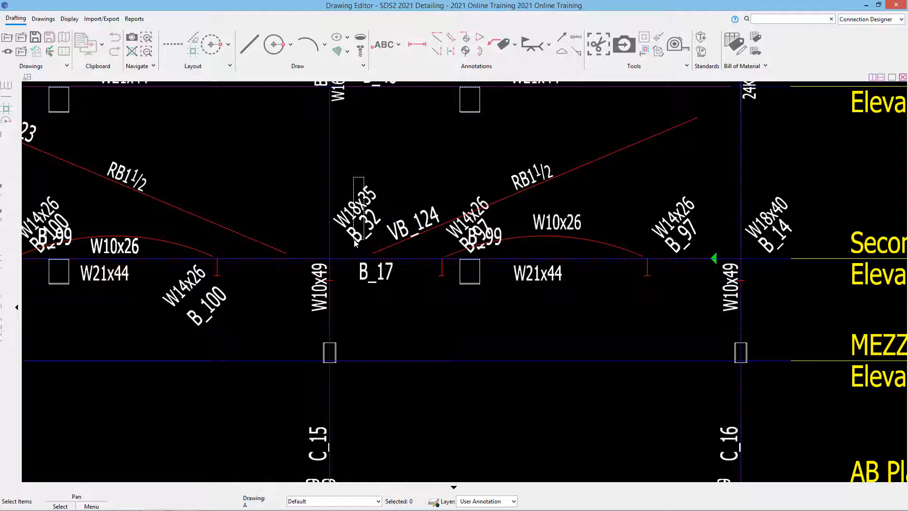
drag(355, 242, 356, 240)
scroll(376, 166, up, 1)
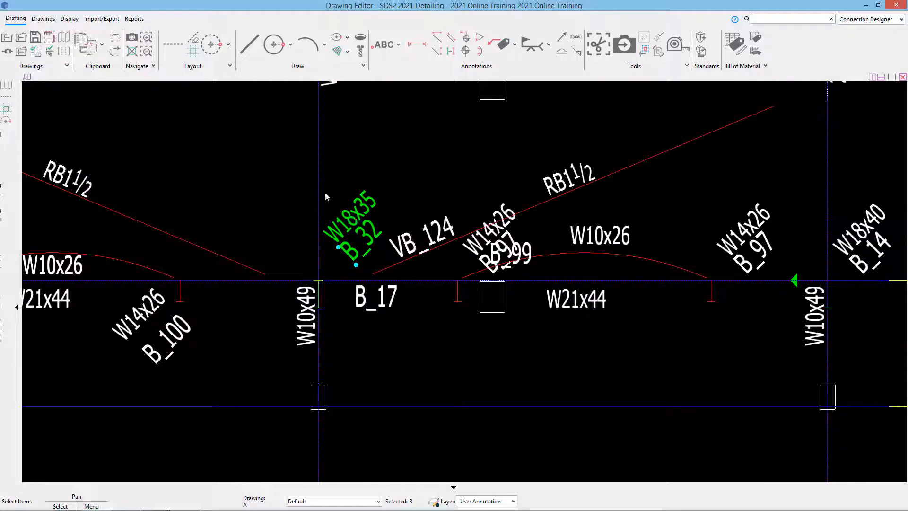
drag(334, 175, 358, 257)
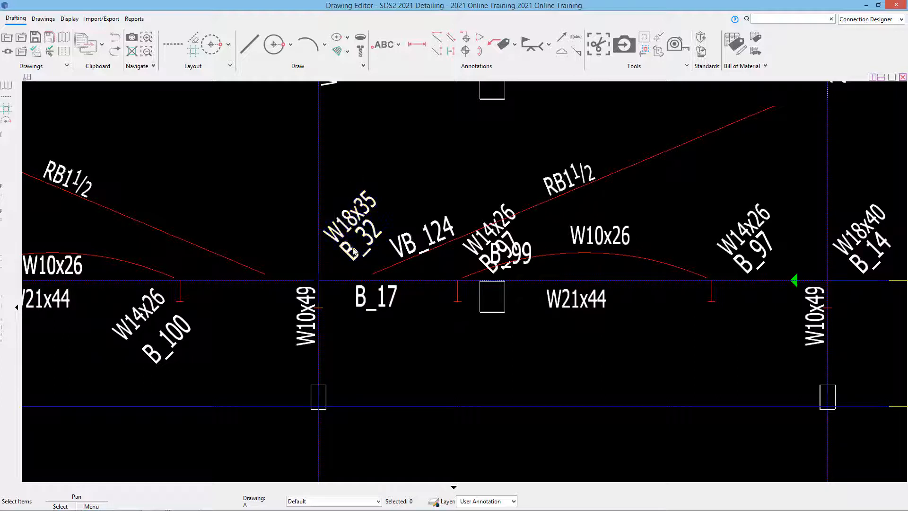
mouse_move(295, 140)
mouse_down()
mouse_move(344, 223)
mouse_move(387, 271)
mouse_up()
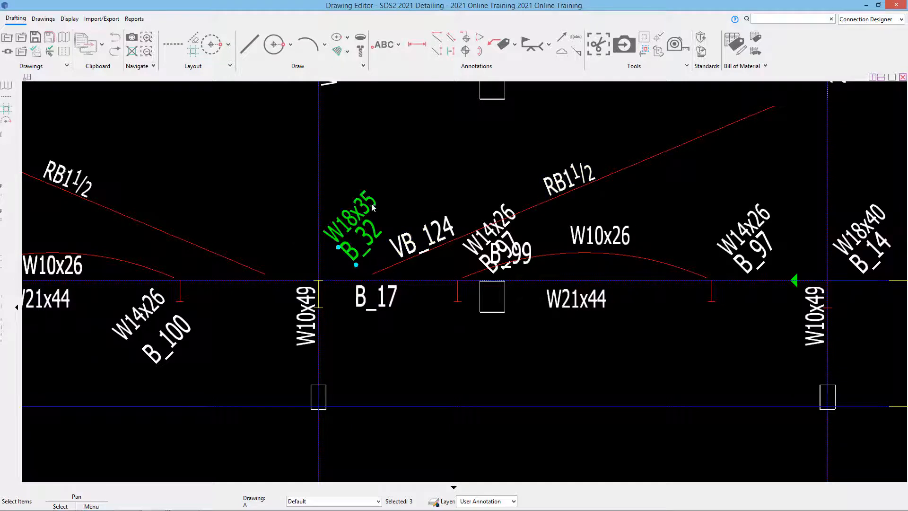
mouse_move(366, 207)
mouse_down()
mouse_move(408, 182)
mouse_move(373, 218)
mouse_up()
click(404, 168)
Try to move the grid bubbles and 27-6 dimensions down towards the framing by their grips, and undo the move
scroll(499, 246, down, 2)
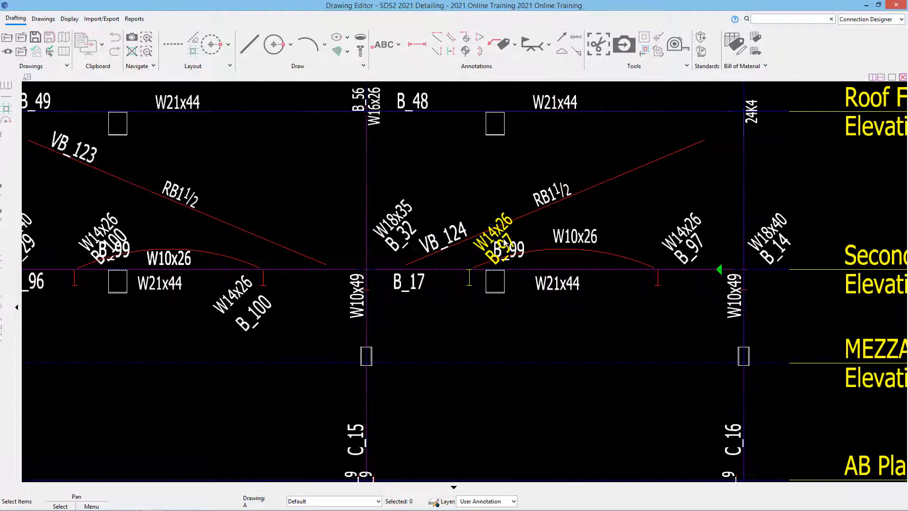
scroll(499, 246, down, 1)
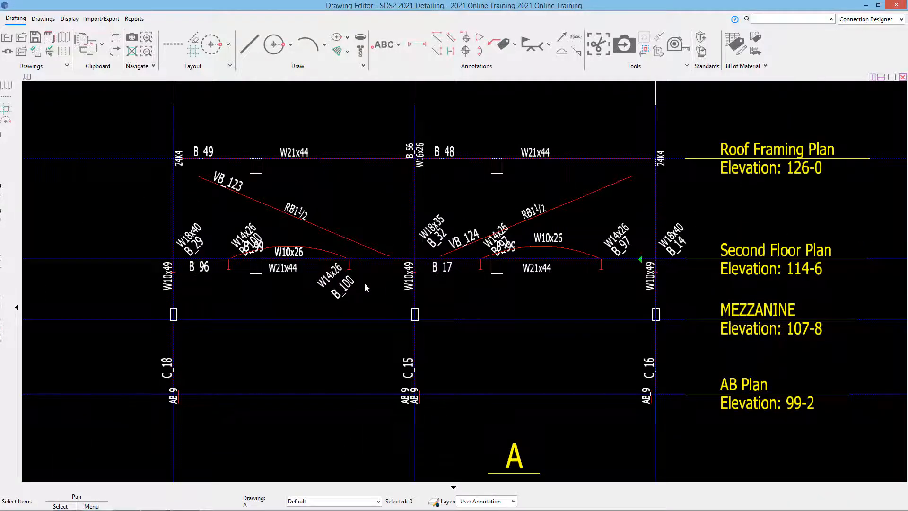
scroll(325, 405, down, 2)
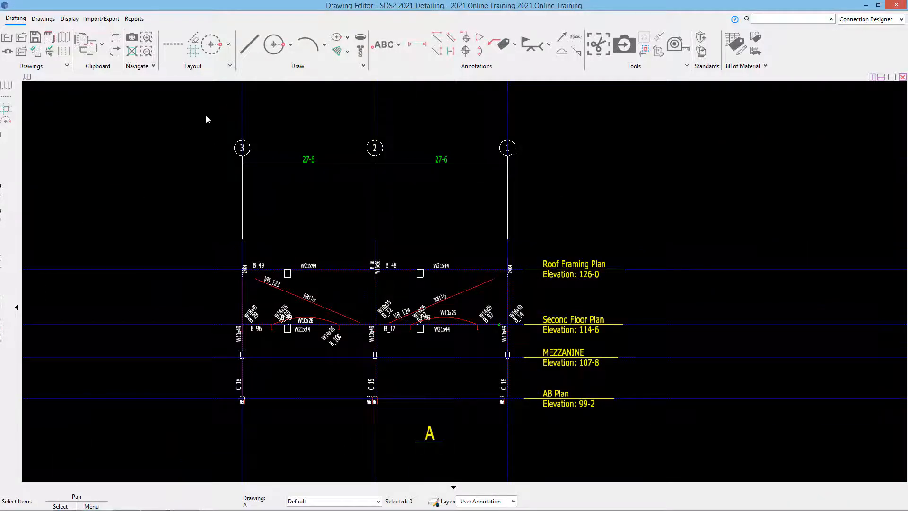
drag(210, 105, 585, 200)
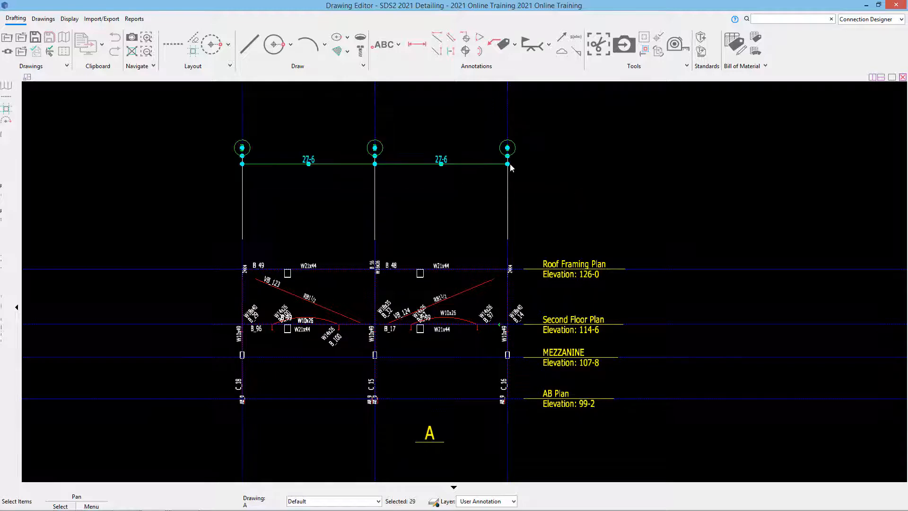
scroll(507, 168, up, 2)
drag(507, 169, 488, 209)
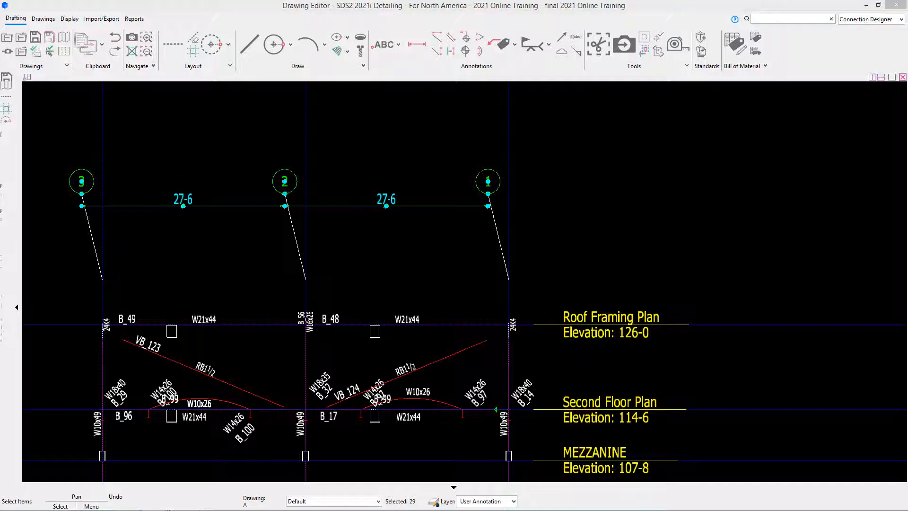
click(115, 37)
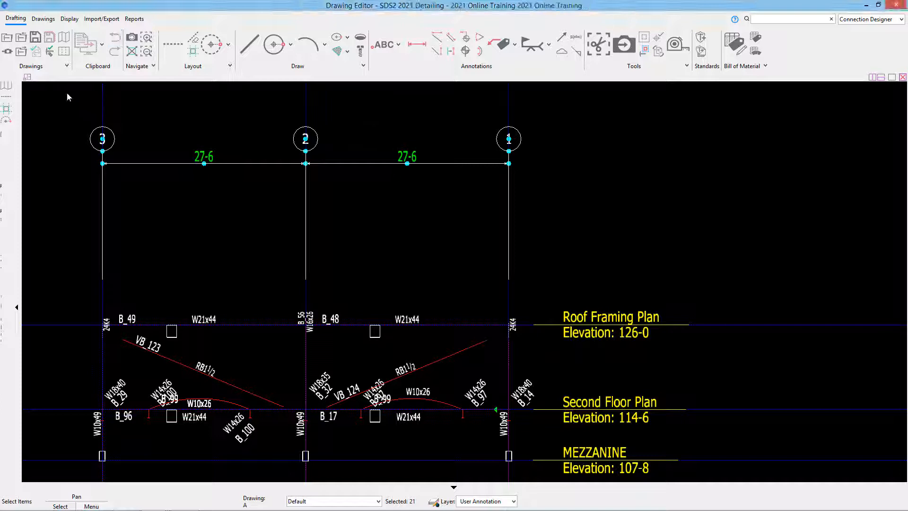
Stretch the grid bubbles 1 to 3 and the 27-6 dimensions of elevation A about 10-5 down toward the roof framing
drag(67, 97, 552, 199)
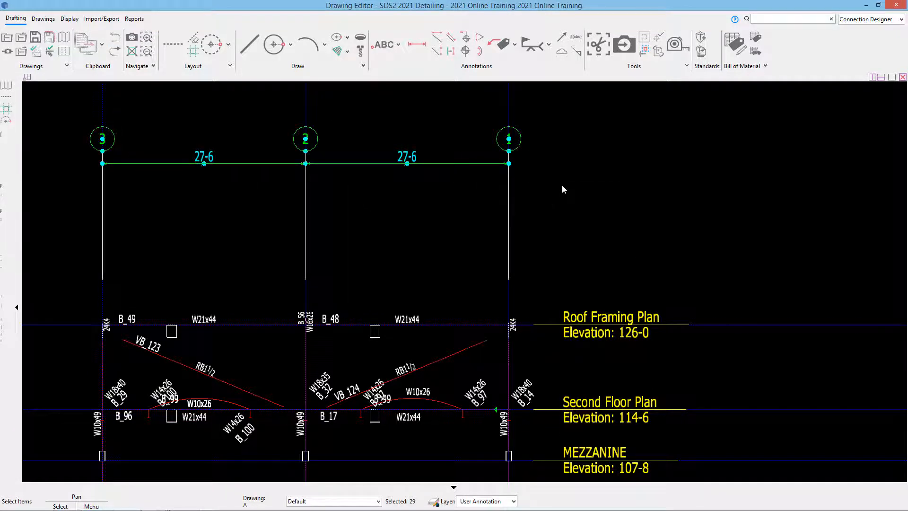
right_click(562, 186)
click(597, 429)
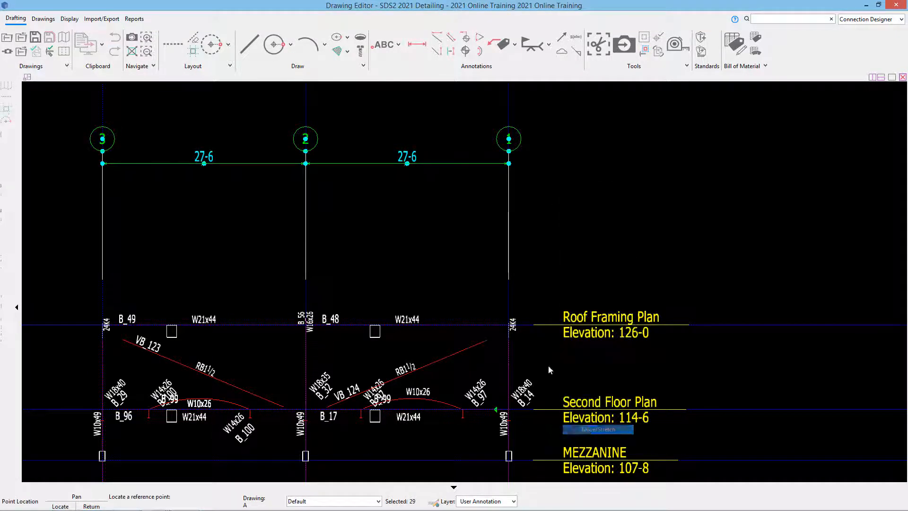
click(509, 152)
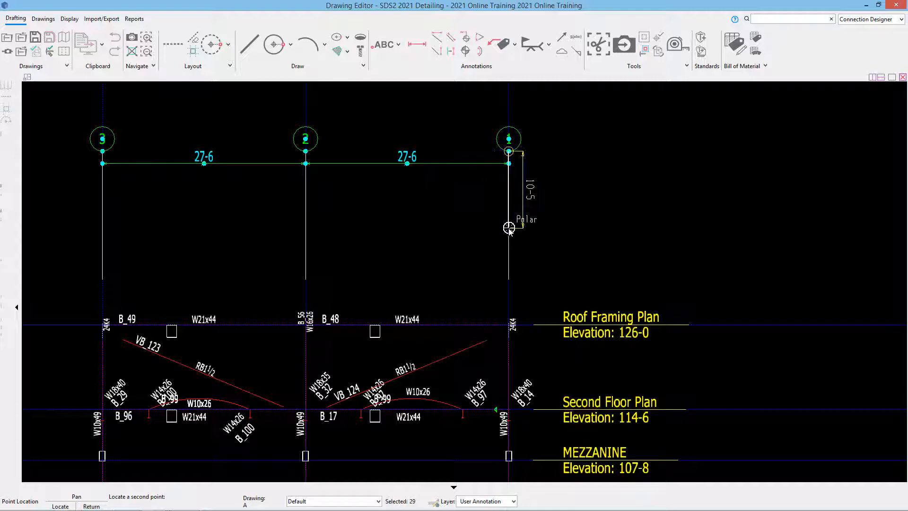
click(508, 228)
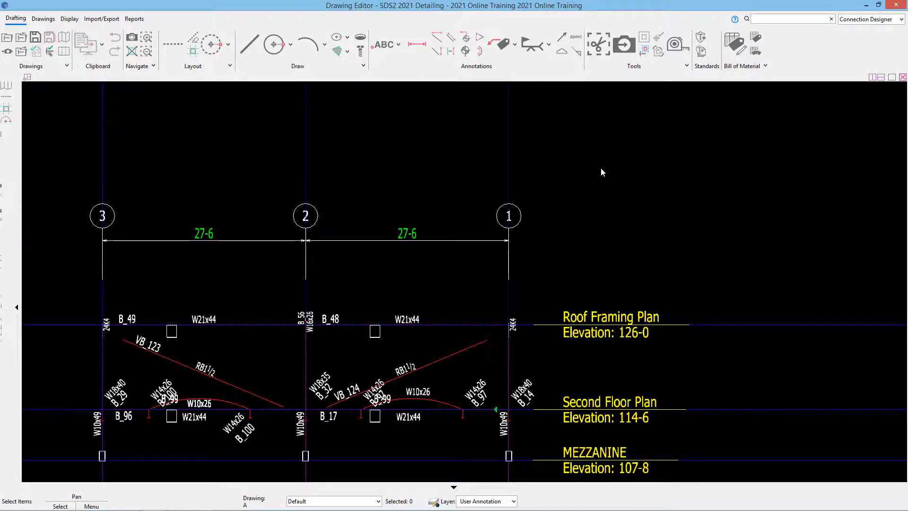
Open the AB Plan drawing and look over its anchor bolt layout
scroll(579, 230, down, 5)
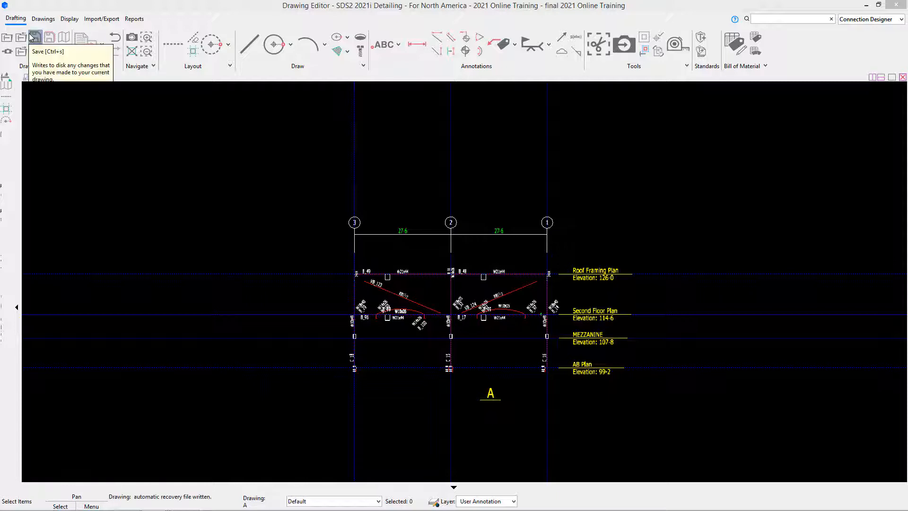
click(21, 52)
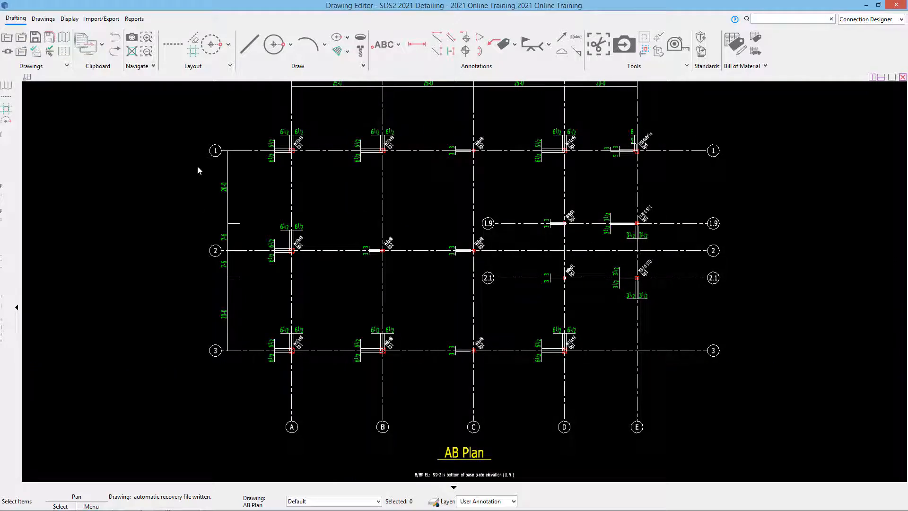
scroll(191, 169, down, 1)
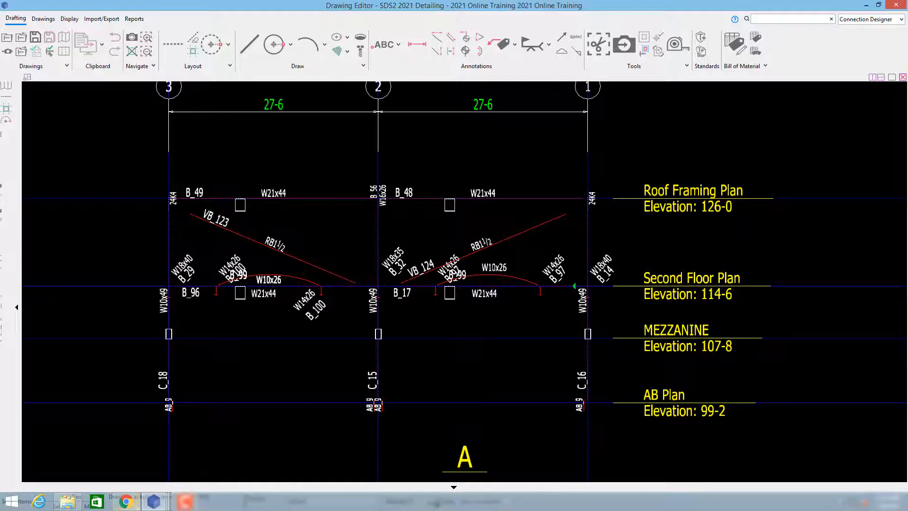
Switch to Modeling and choose AB Plan as the erection view for detailing
mouse_move(153, 501)
click(170, 447)
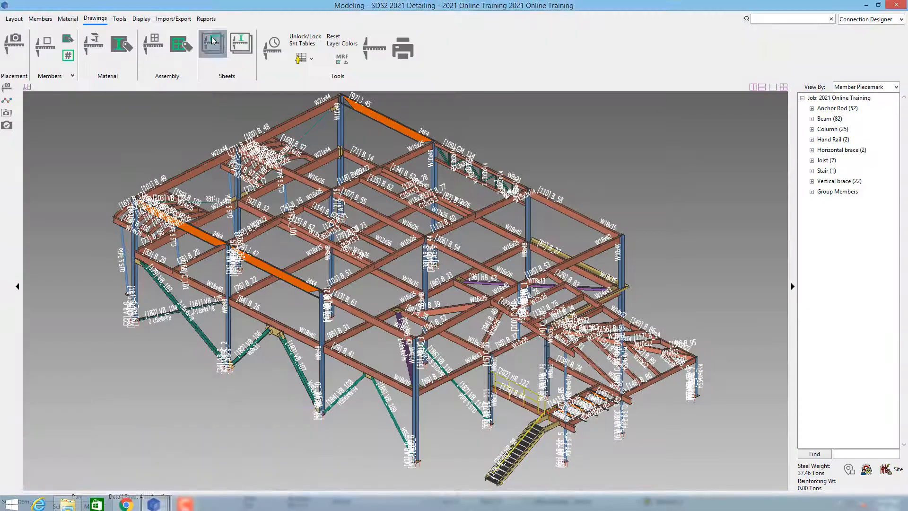
click(28, 44)
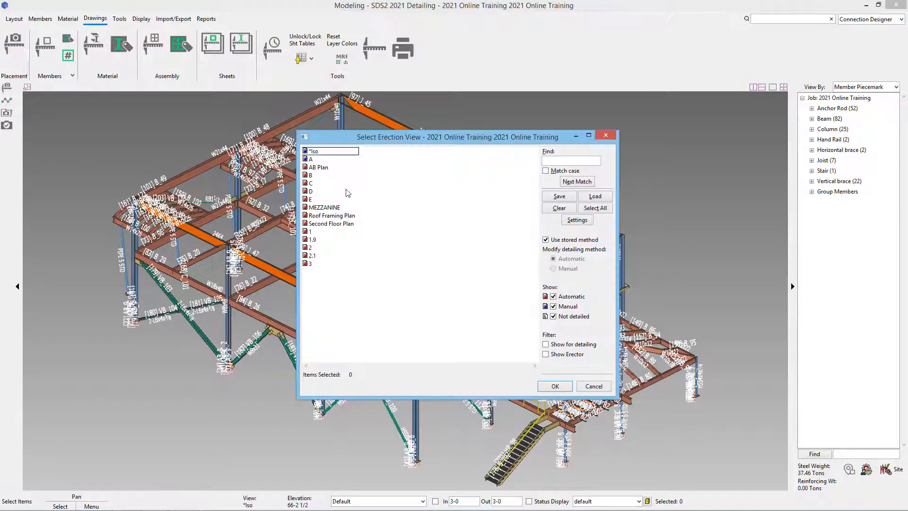
click(325, 169)
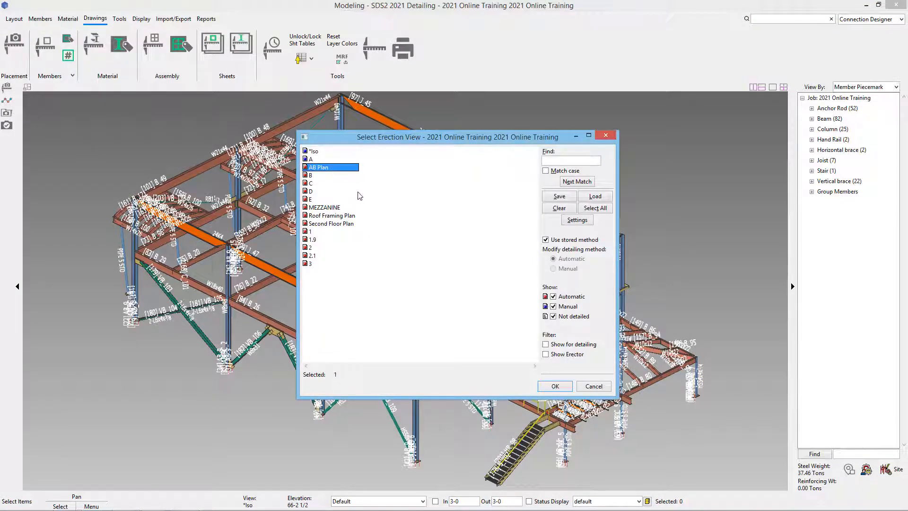
Enable scaling of the anchor bolt layout with a factor of 2 in the annotation defaults and detail AB Plan
click(577, 220)
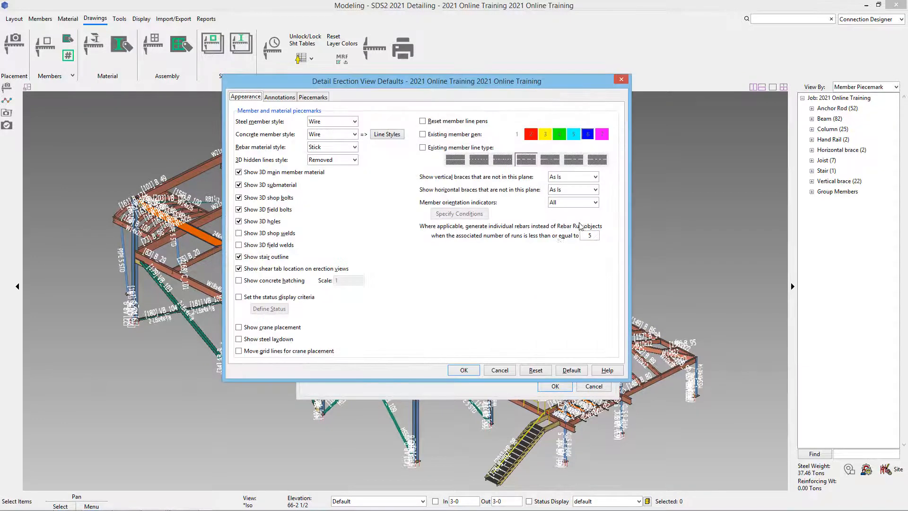
click(286, 97)
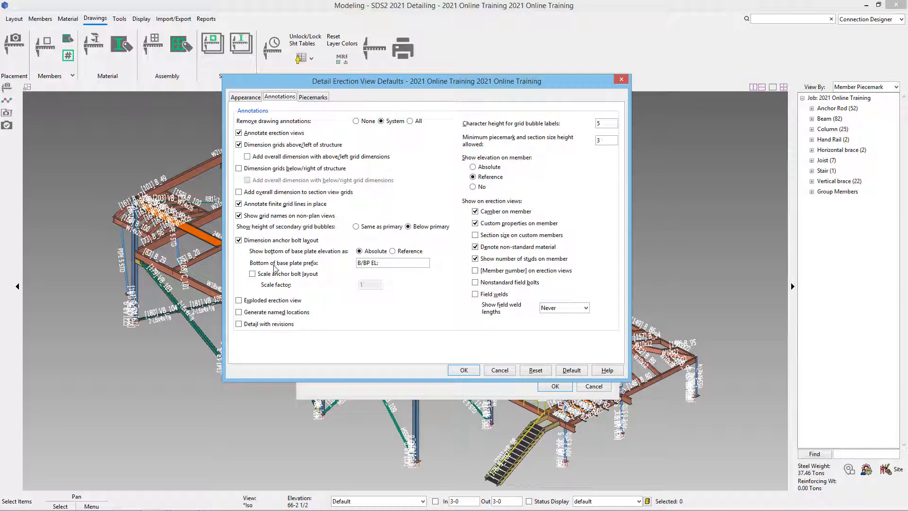
click(267, 276)
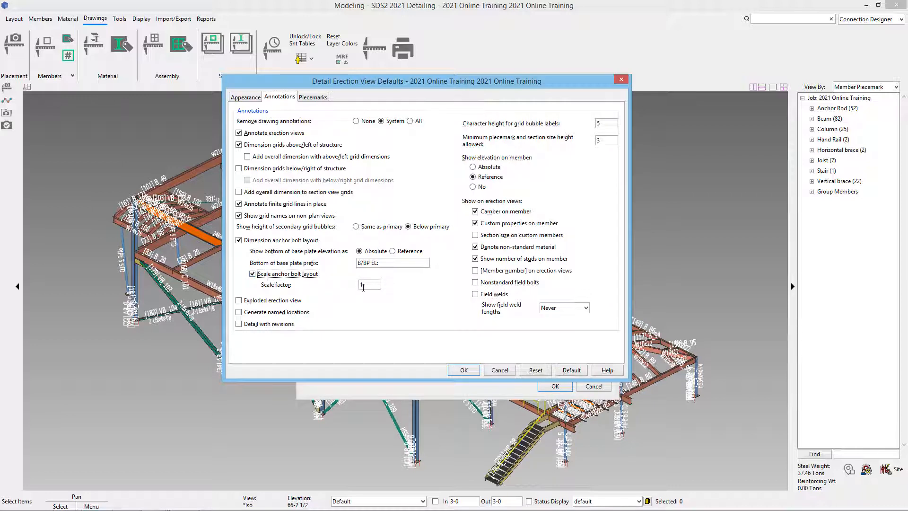
key(Tab)
text(2)
click(466, 371)
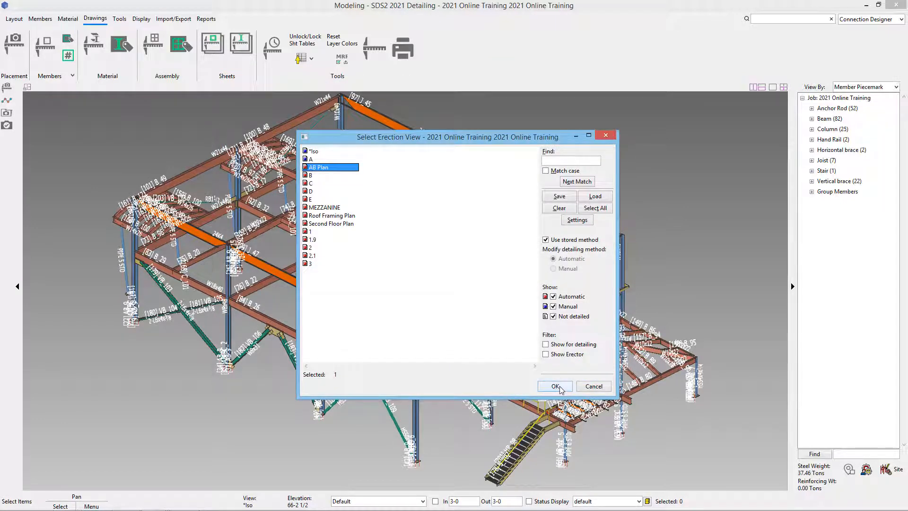
click(556, 386)
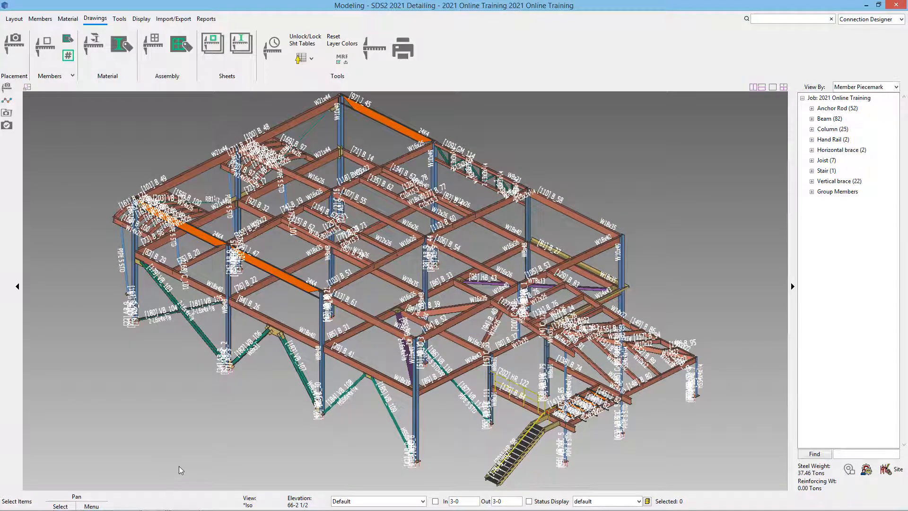
Switch to the Drawing Editor, open AB Plan and examine the anchor bolt layouts along grid 3
mouse_move(154, 501)
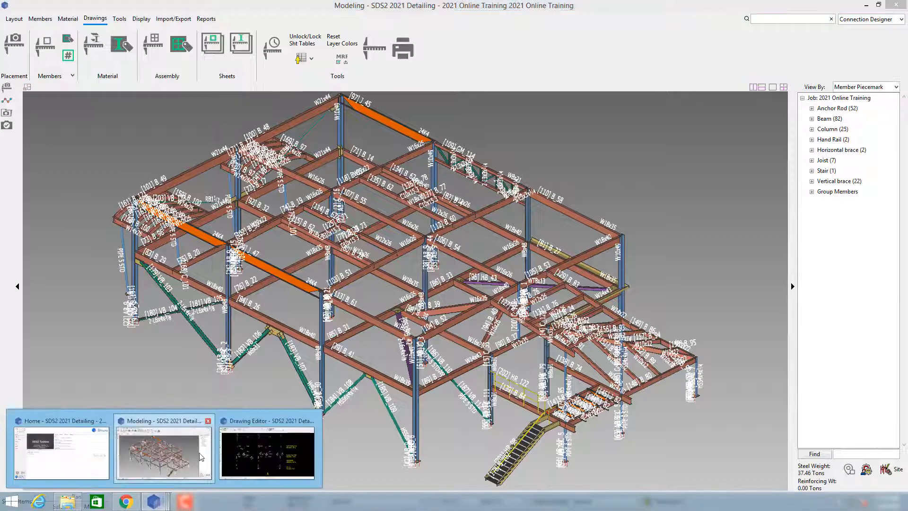
click(246, 449)
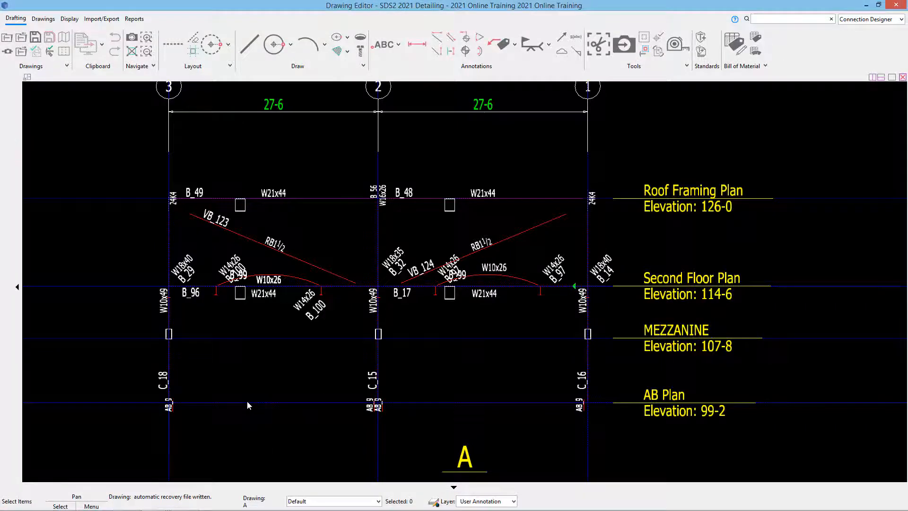
double_click(247, 402)
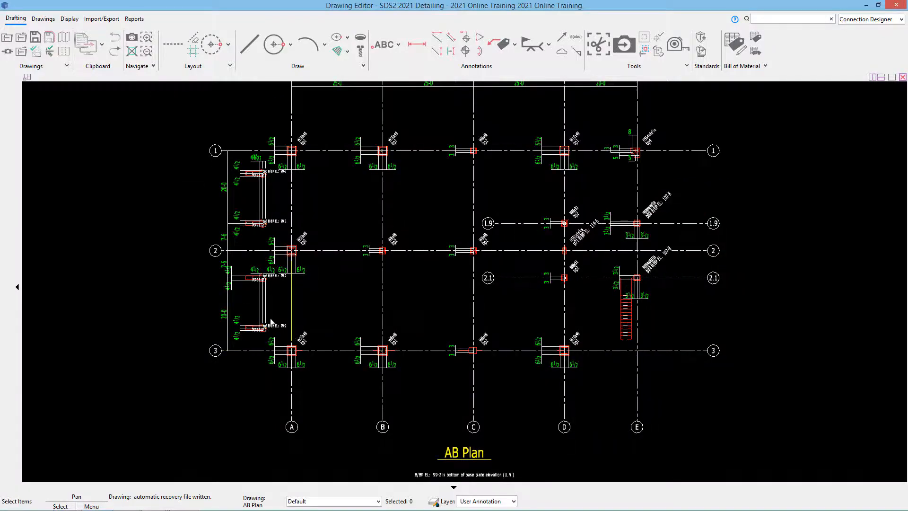
scroll(271, 320, up, 3)
scroll(258, 344, up, 2)
scroll(382, 364, down, 5)
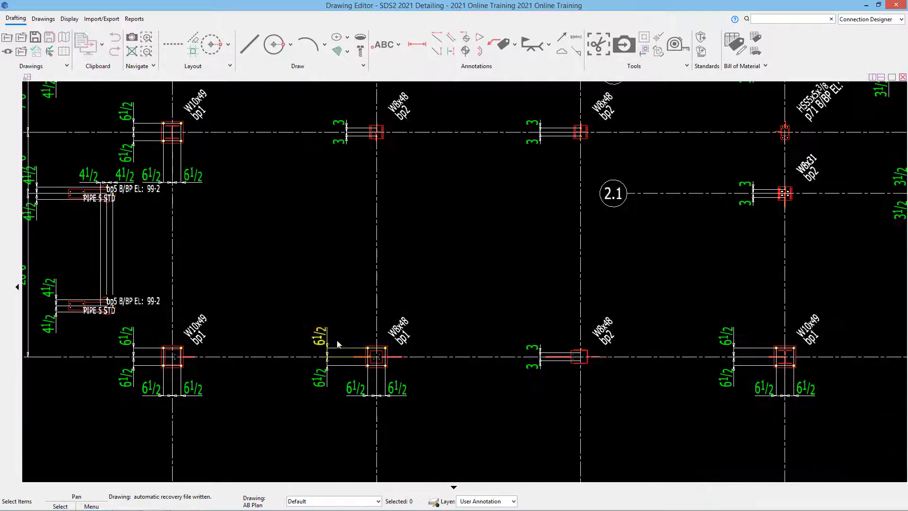
scroll(597, 353, up, 4)
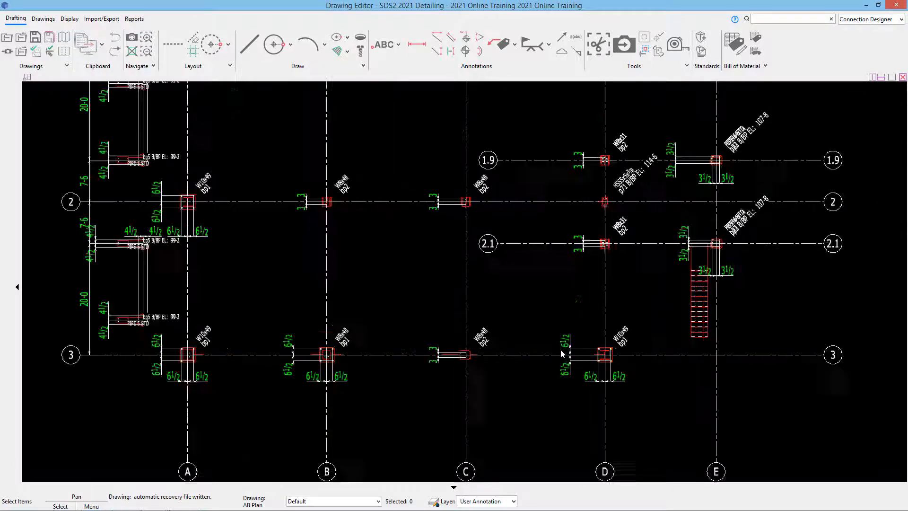
scroll(632, 355, up, 2)
middle_drag(624, 411, 501, 373)
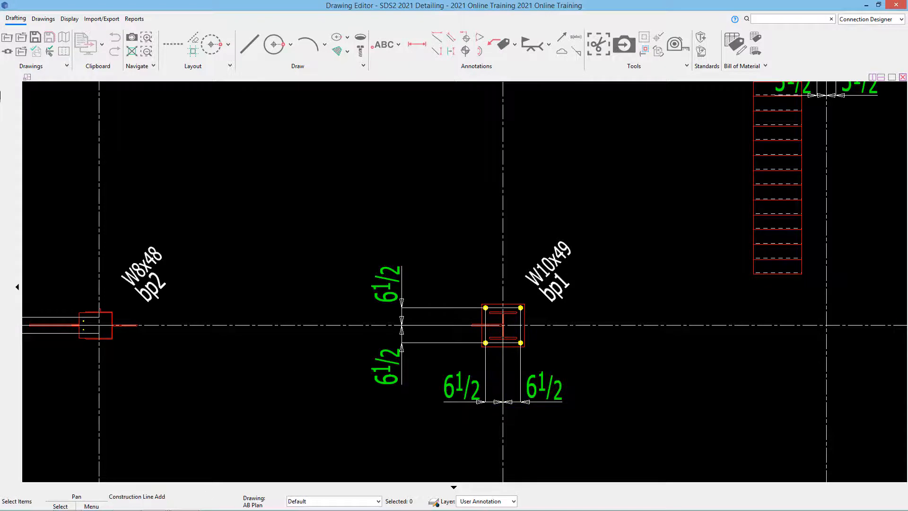
Add vertical construction lines through the left anchor bolts and the centre of the W10x49 column at grids D and 3
click(173, 44)
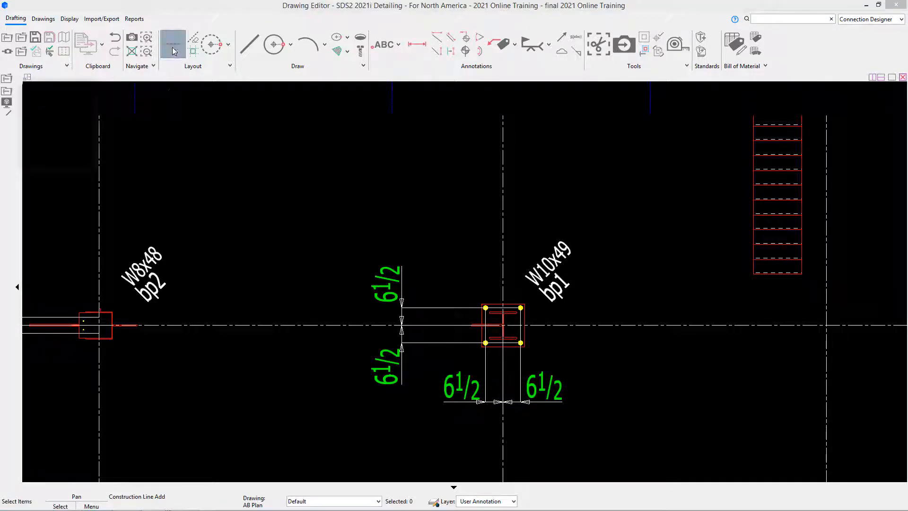
click(172, 45)
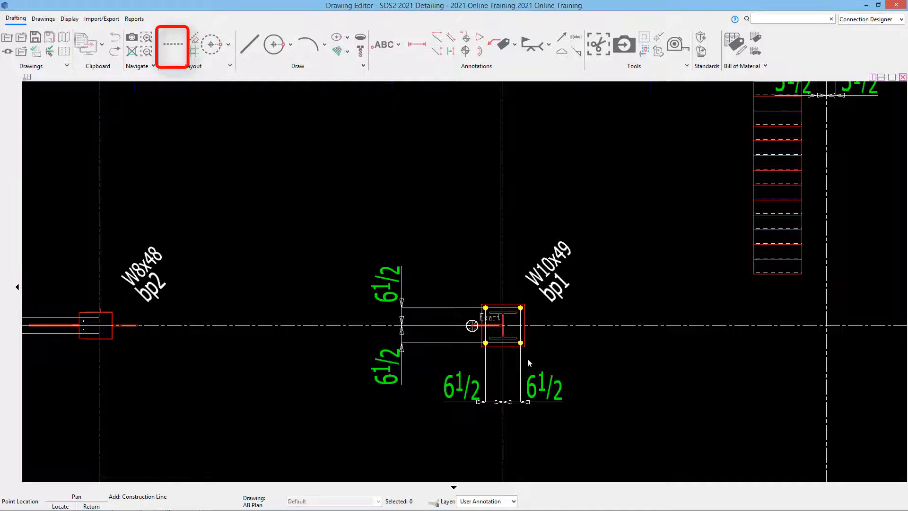
scroll(472, 320, up, 2)
click(465, 353)
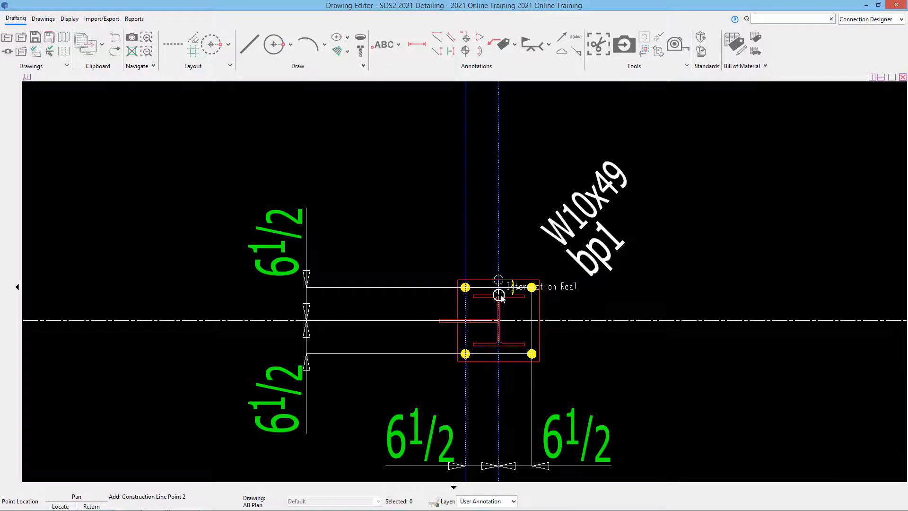
scroll(497, 278, down, 2)
right_click(520, 282)
scroll(405, 279, down, 3)
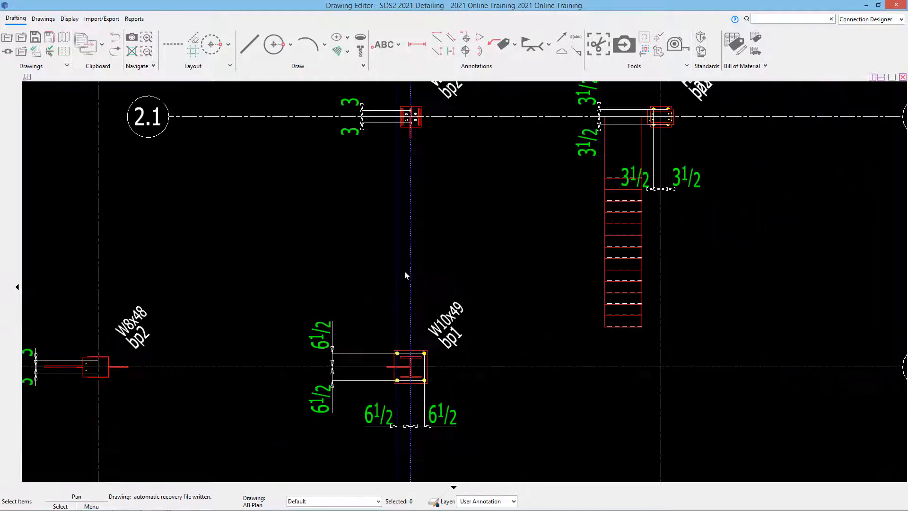
Add a horizontal construction line crossing grid D between grids 2.1 and 3
scroll(426, 239, up, 4)
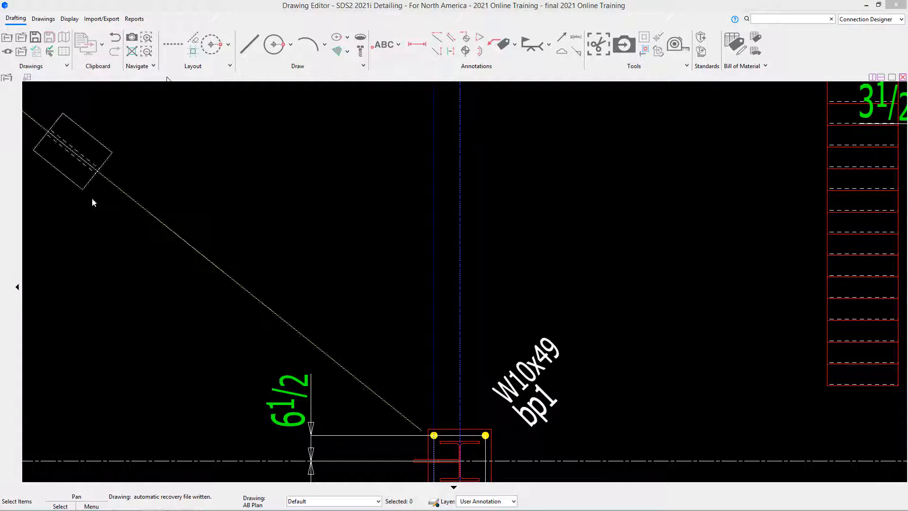
click(172, 46)
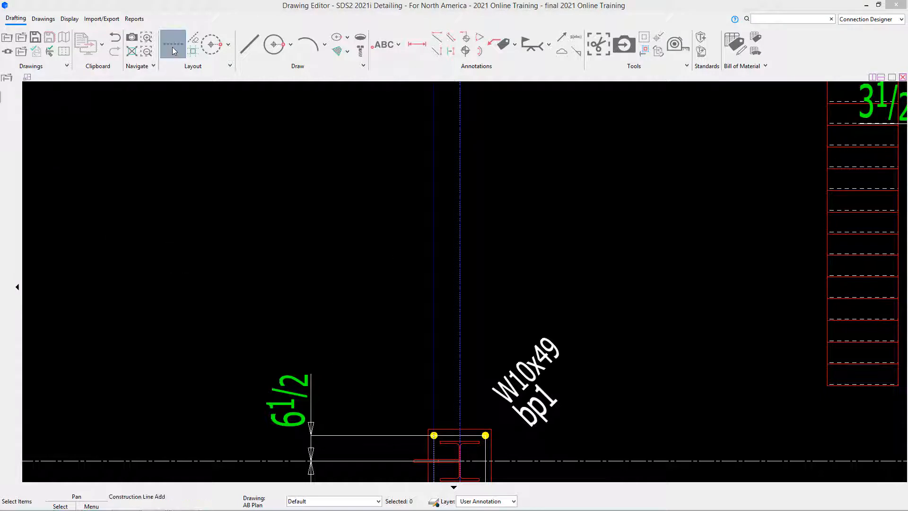
click(369, 238)
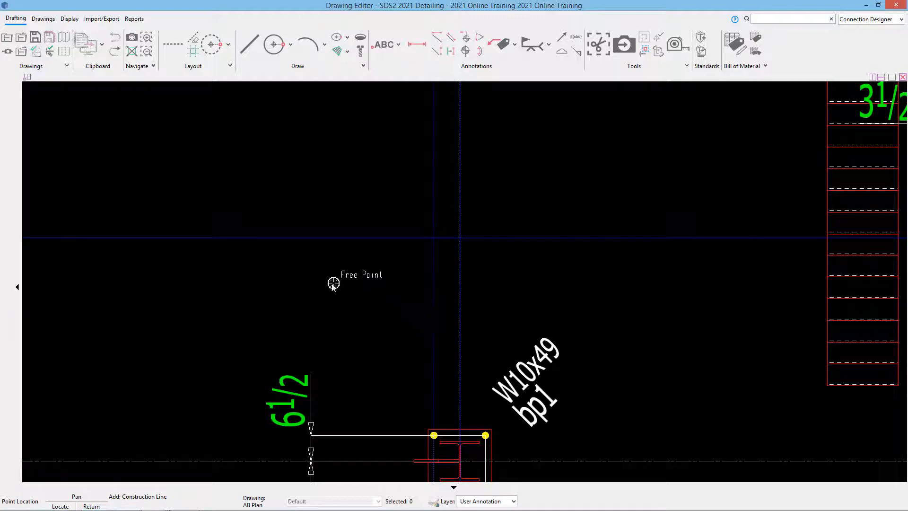
right_click(350, 229)
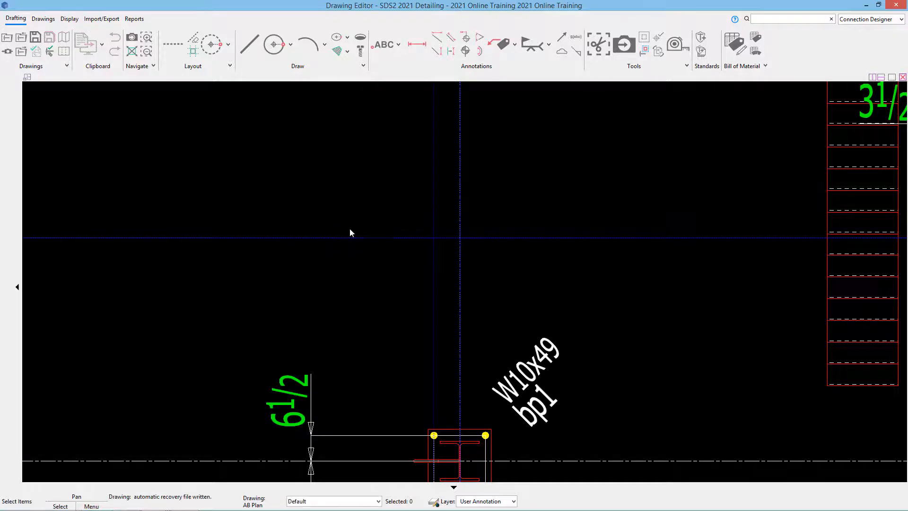
Measure the horizontal distance between the two vertical construction lines with a trial dimension and cancel its placement
scroll(348, 232, down, 3)
middle_drag(310, 270, 329, 290)
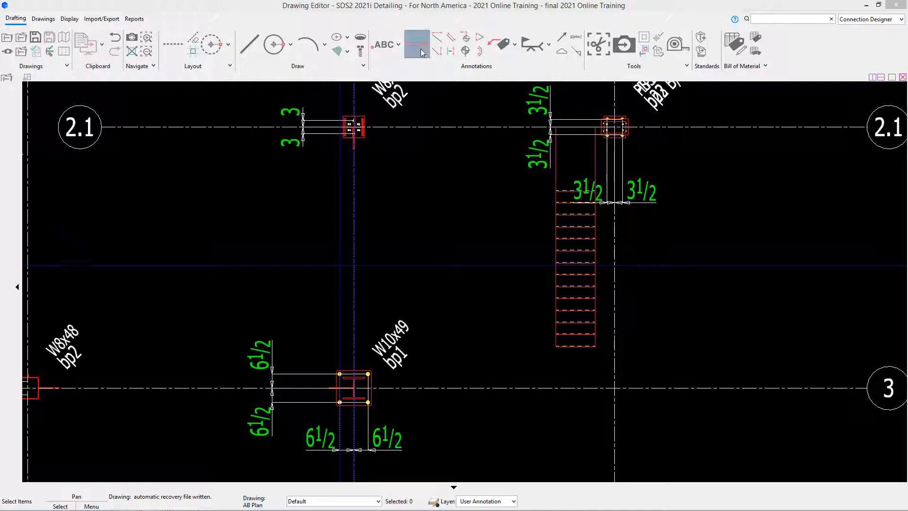
click(423, 53)
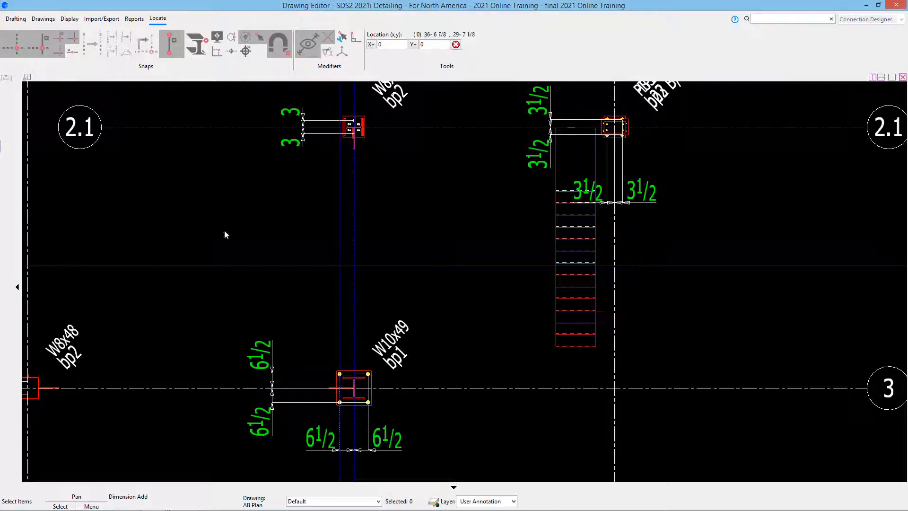
click(337, 265)
scroll(354, 266, up, 1)
click(354, 265)
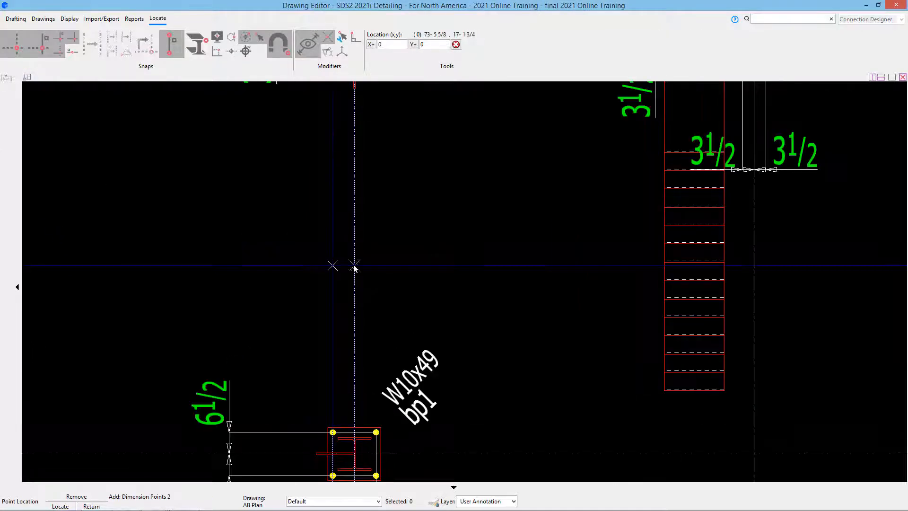
right_click(354, 265)
scroll(237, 240, down, 1)
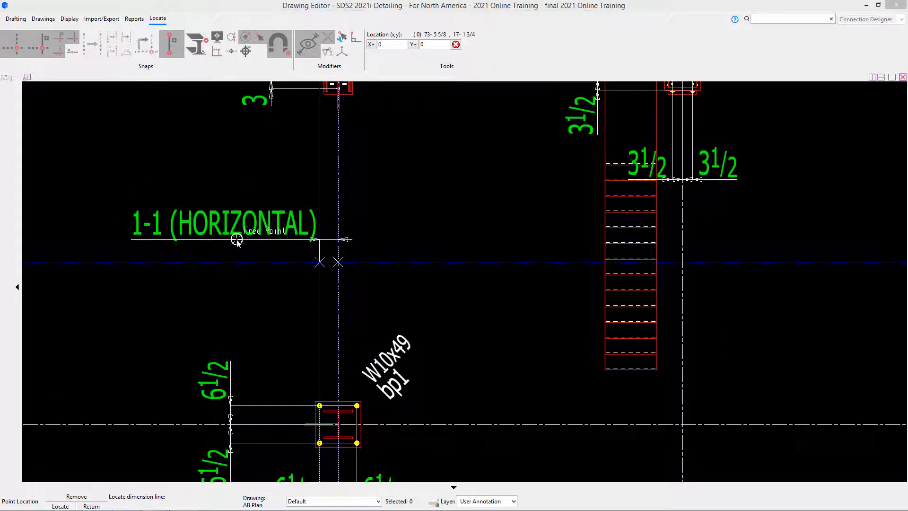
scroll(240, 238, down, 1)
right_click(241, 238)
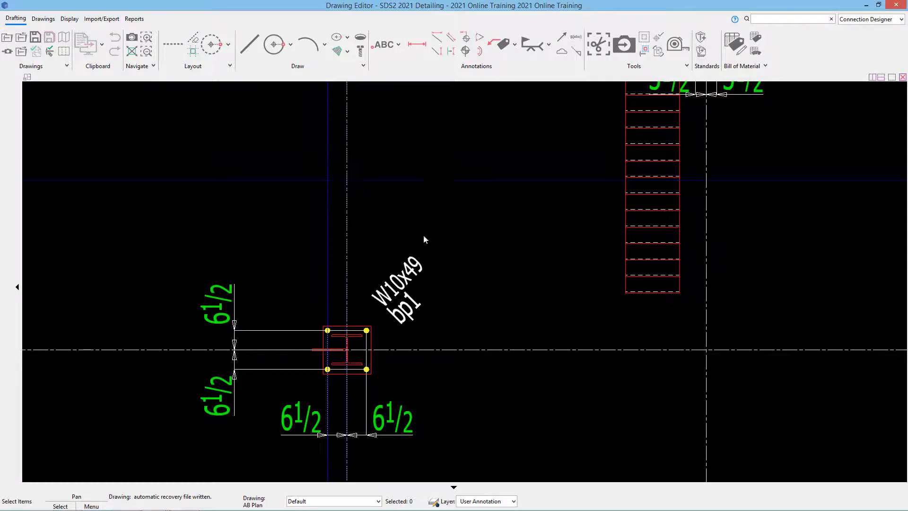
scroll(497, 234, down, 5)
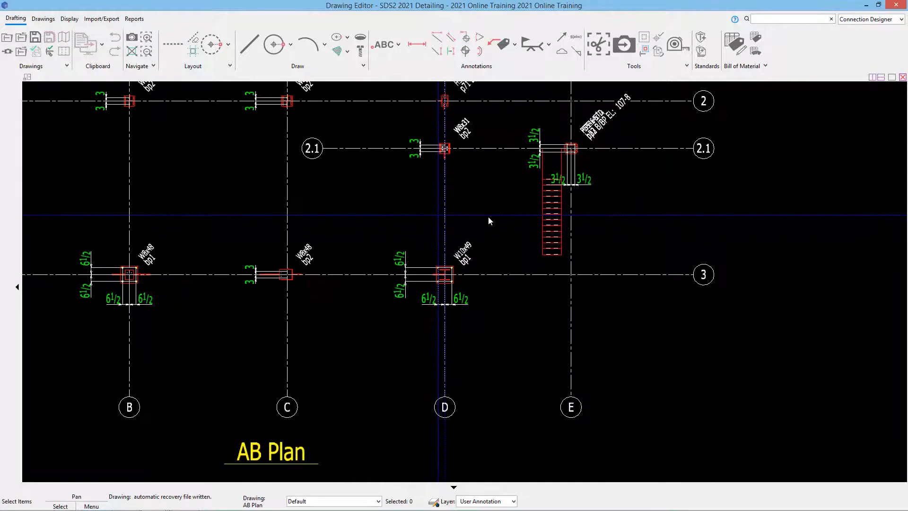
Leave AB Plan for the previous drawing without saving the changes, and switch to the Modeling window
scroll(453, 234, down, 2)
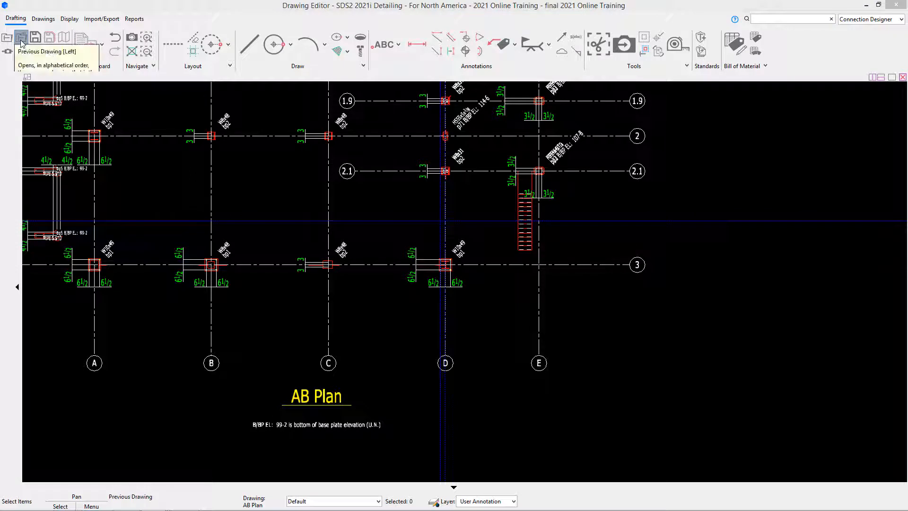
click(21, 43)
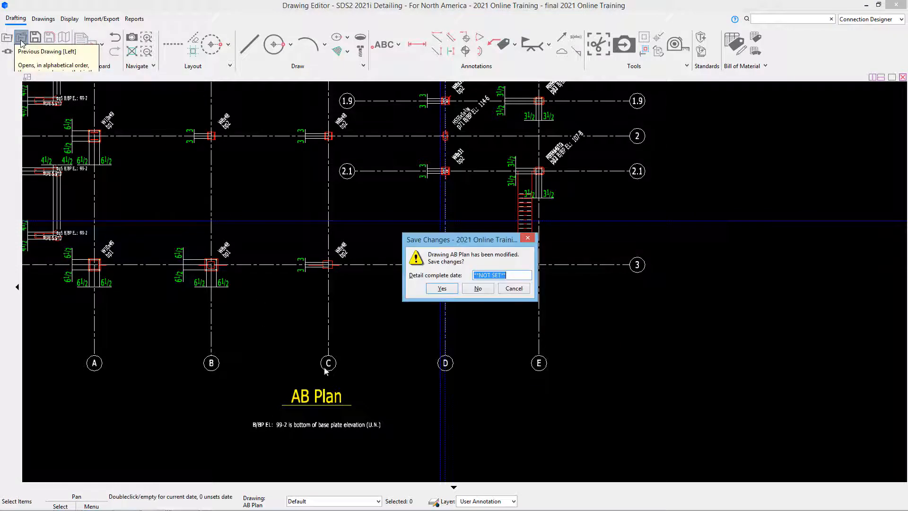
click(477, 289)
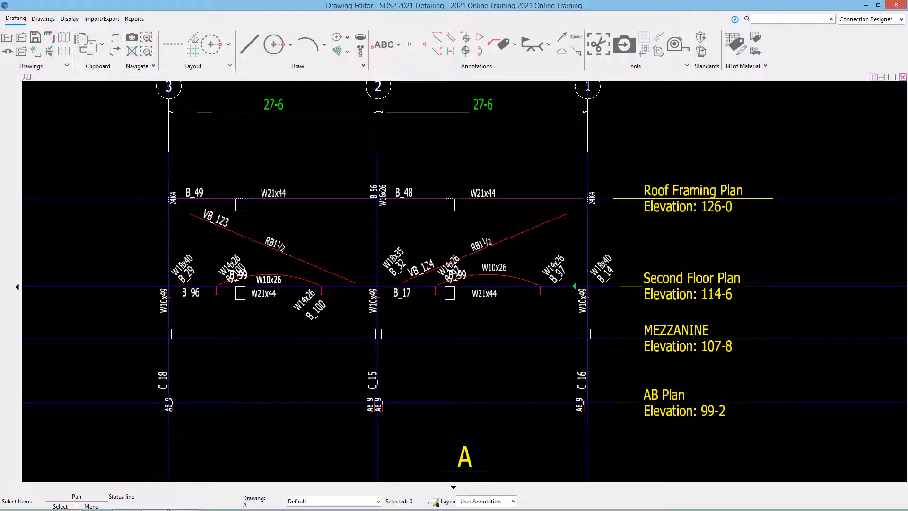
mouse_move(154, 501)
click(148, 464)
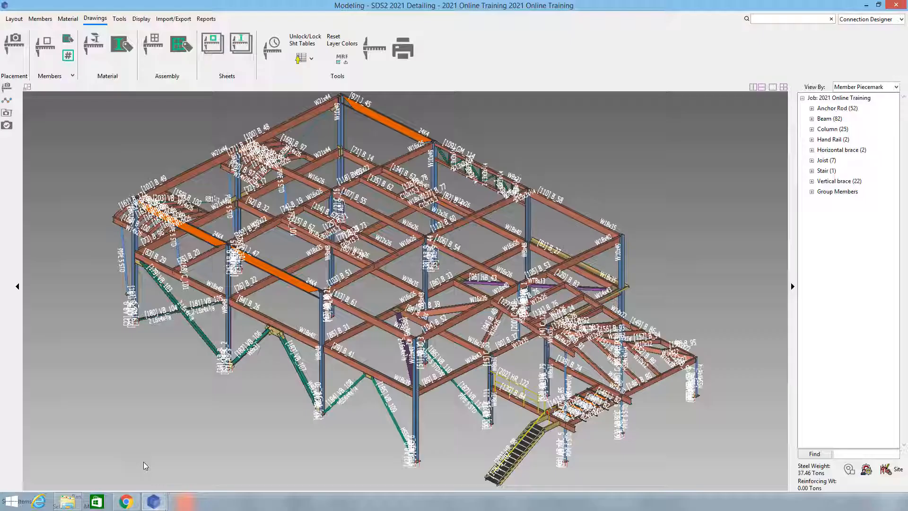
Detail the AB Plan erection view with Scale anchor bolt layout turned off and Remove drawing annotations set to None
click(10, 43)
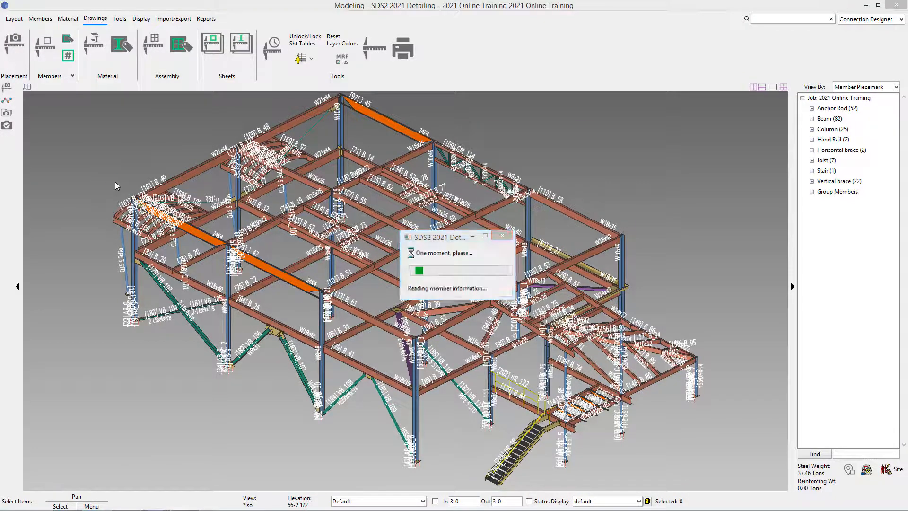
click(326, 167)
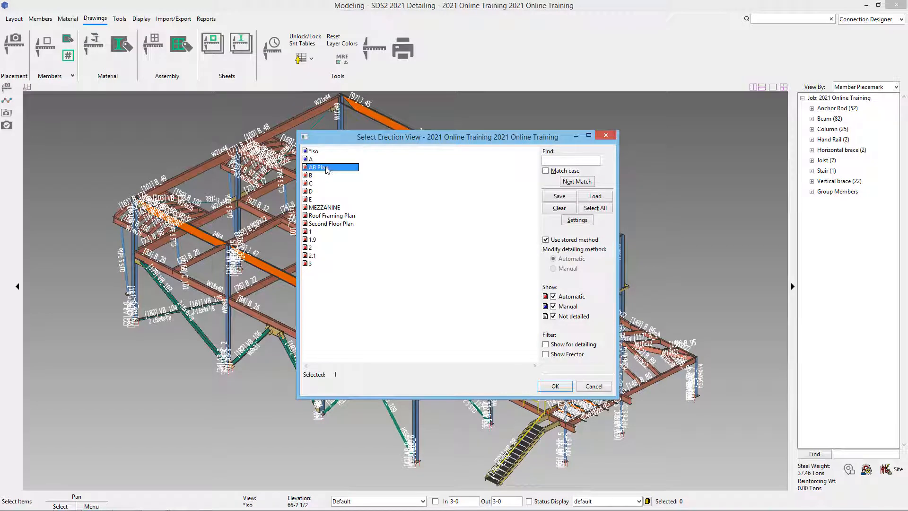
click(585, 224)
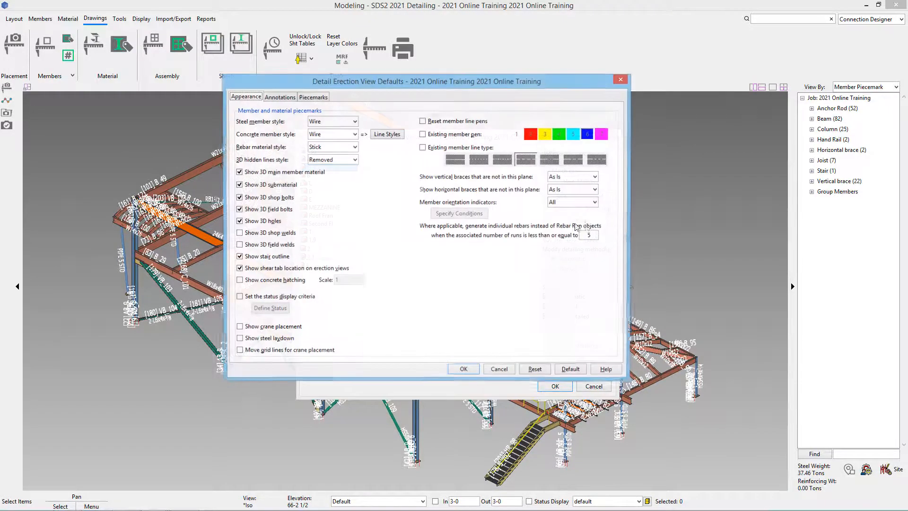
click(280, 98)
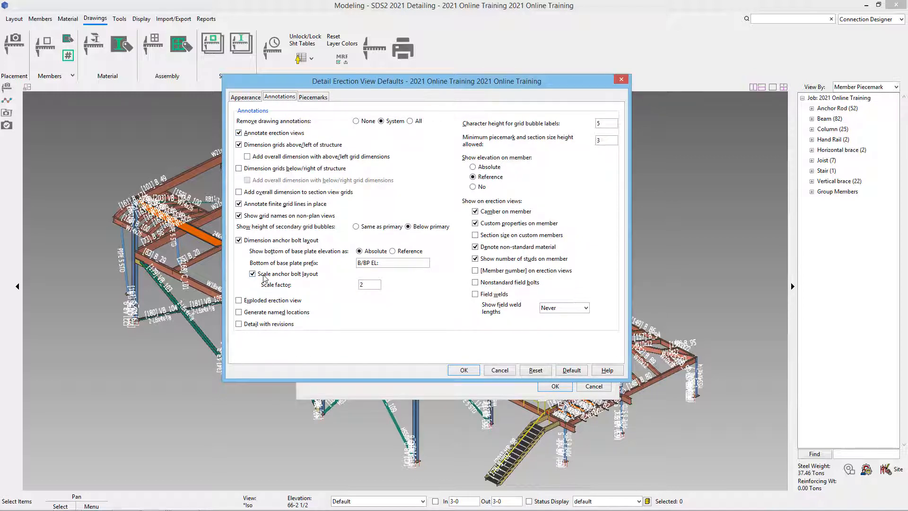
click(264, 276)
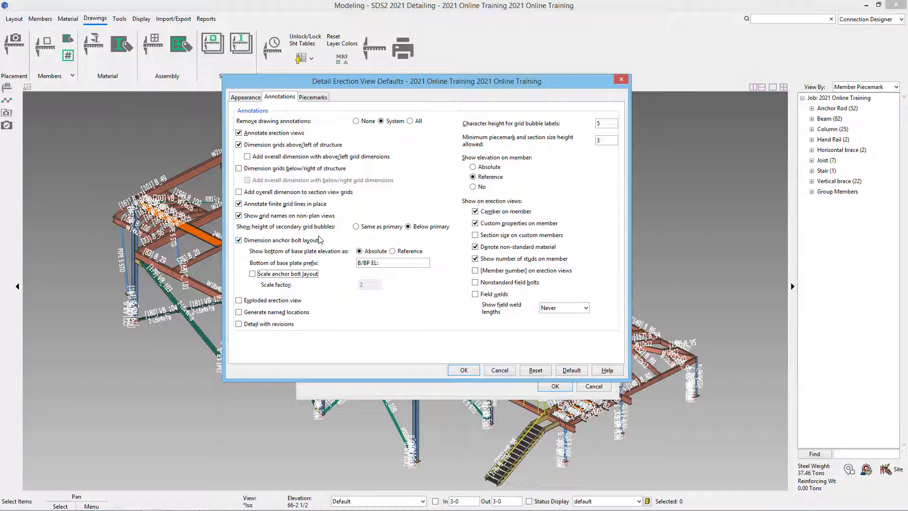
click(358, 122)
click(464, 371)
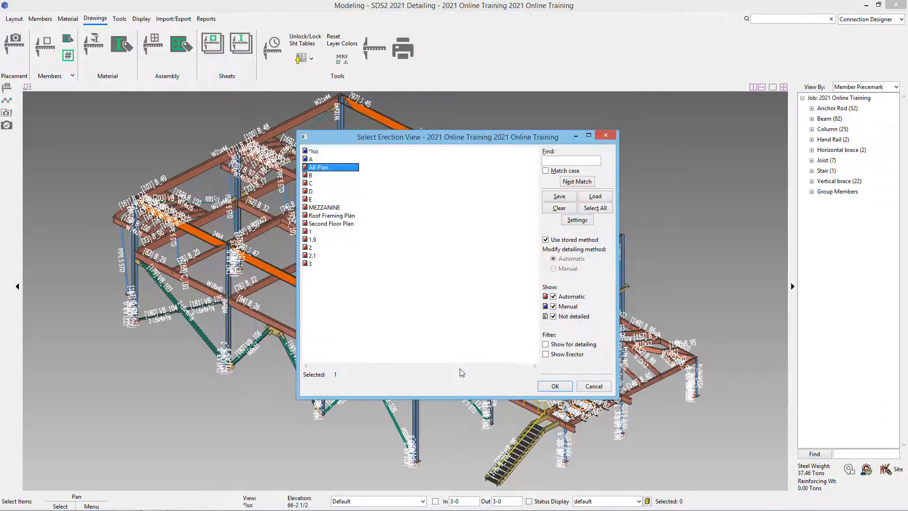
click(554, 386)
click(555, 386)
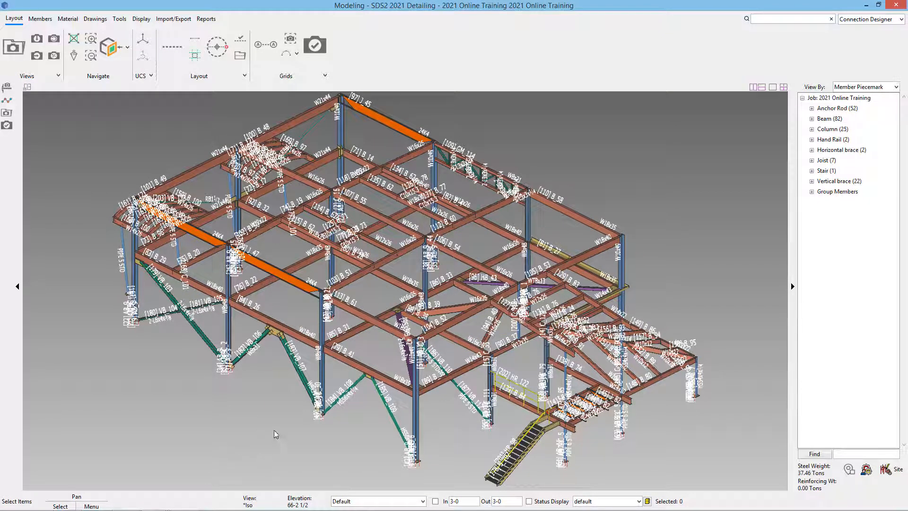
Switch to the Drawing Editor, open AB Plan and examine the column labels along grid 3 and the titles below the plan
mouse_move(180, 505)
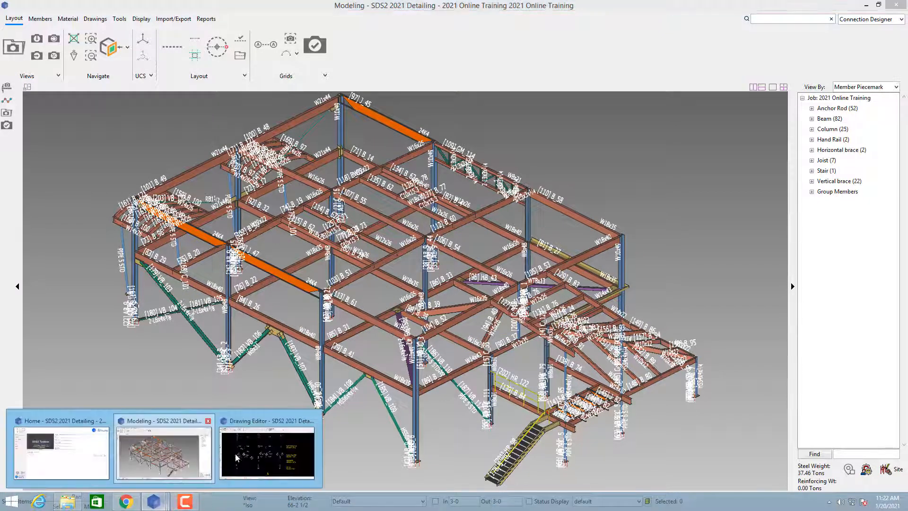
click(245, 449)
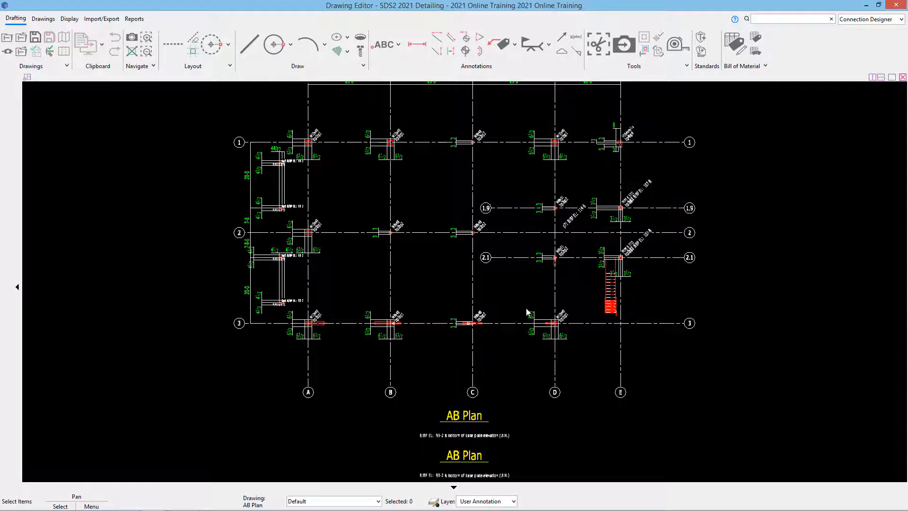
scroll(491, 333, up, 8)
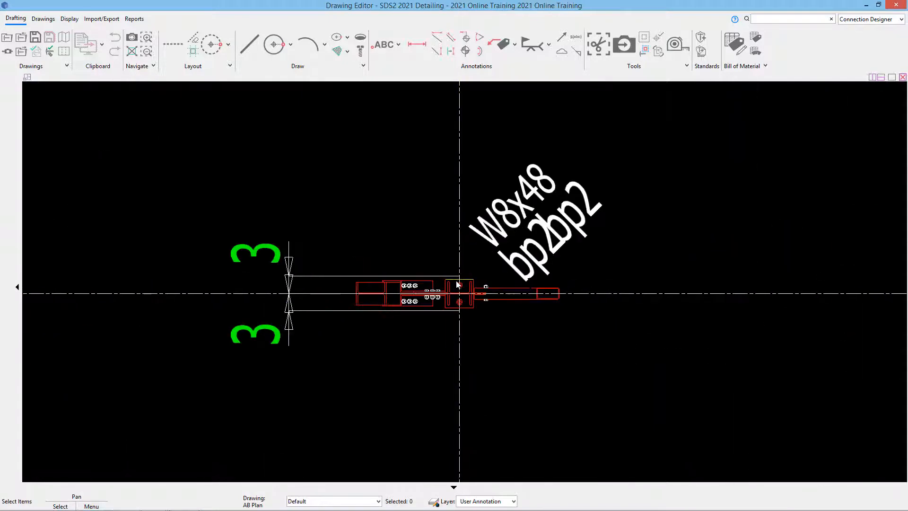
scroll(474, 301, down, 4)
middle_drag(489, 305, 370, 300)
middle_drag(446, 306, 376, 321)
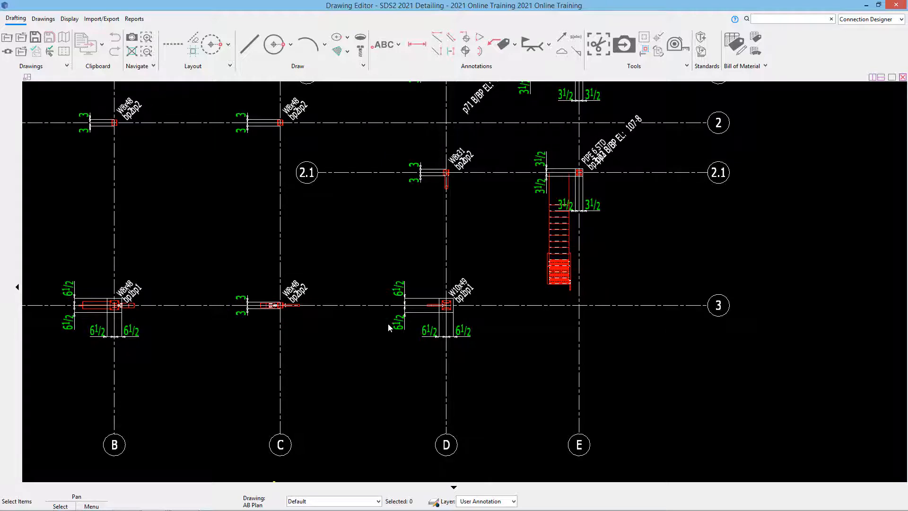
scroll(391, 324, down, 1)
middle_drag(335, 302, 358, 268)
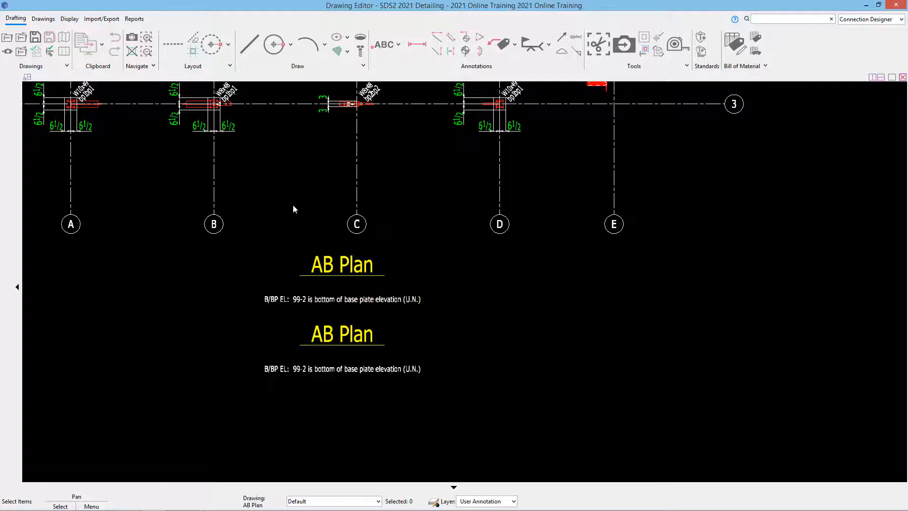
Shift the top copy of the grid C label sideways within its bubble above the AB Plan title
scroll(349, 225, up, 3)
click(367, 228)
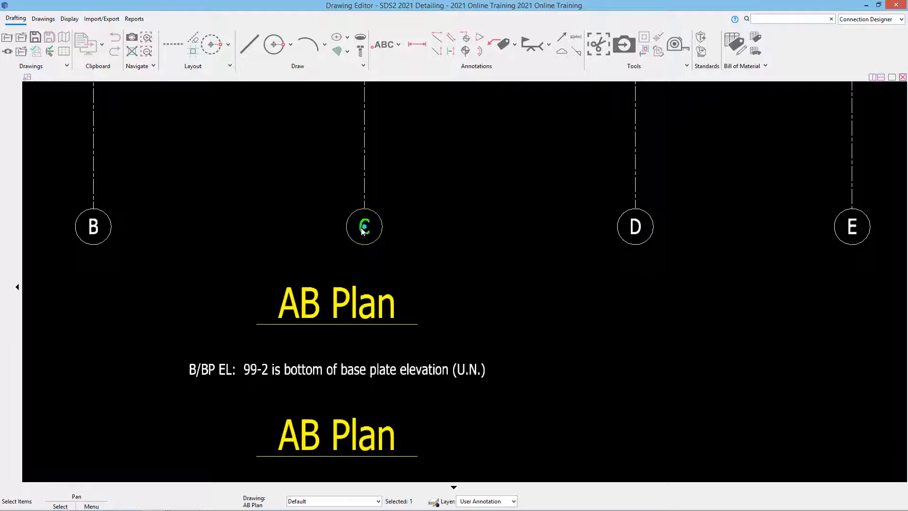
click(464, 257)
scroll(364, 227, up, 4)
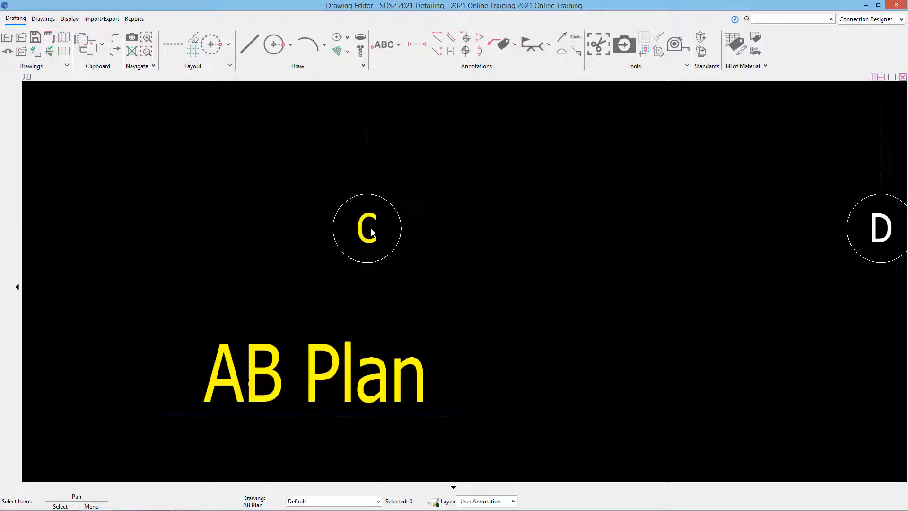
drag(357, 237, 330, 234)
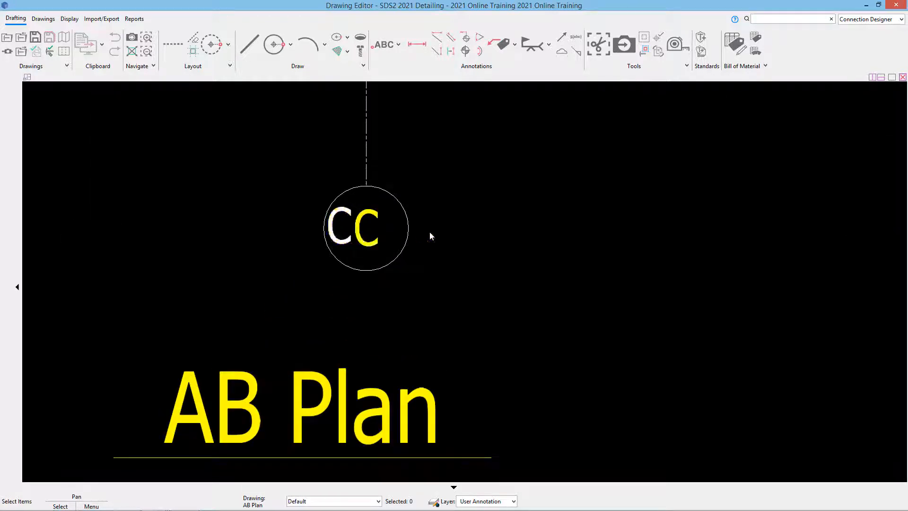
Move one copy of the 25-0 dimension between grids B and C below the grid dimension line
scroll(369, 239, down, 8)
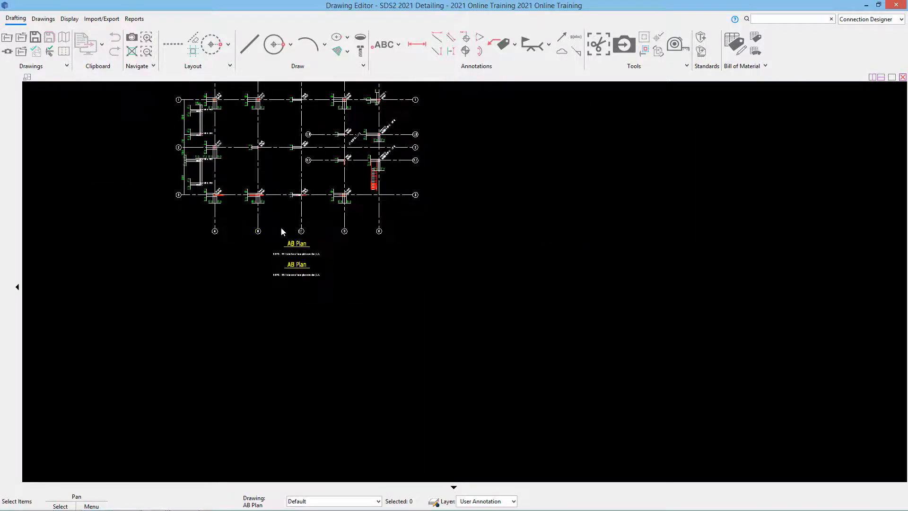
scroll(302, 235, up, 6)
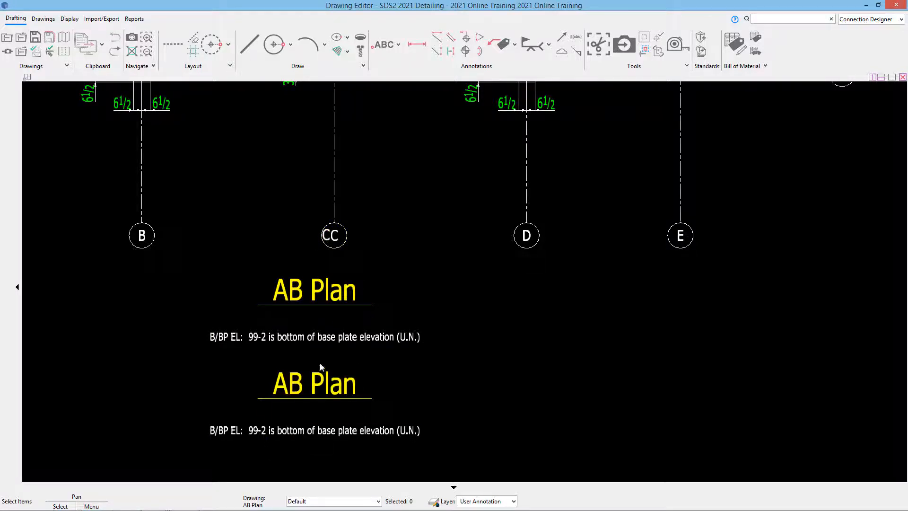
scroll(353, 245, down, 5)
scroll(350, 194, up, 6)
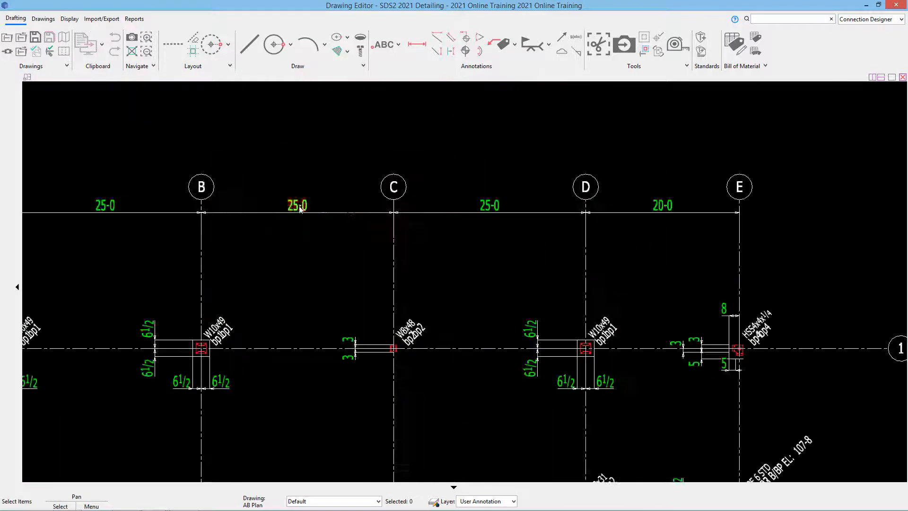
drag(320, 212, 317, 232)
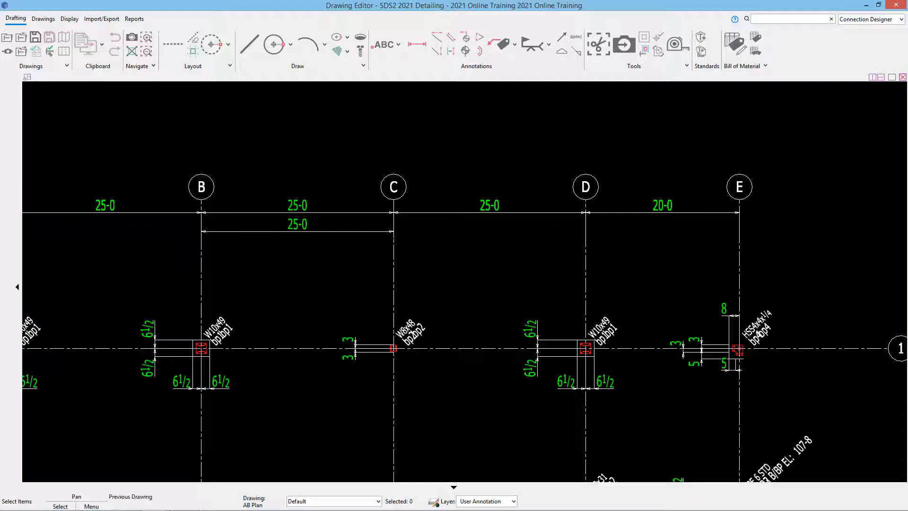
Leave AB Plan for the previous drawing and return to the Modeling window
click(21, 40)
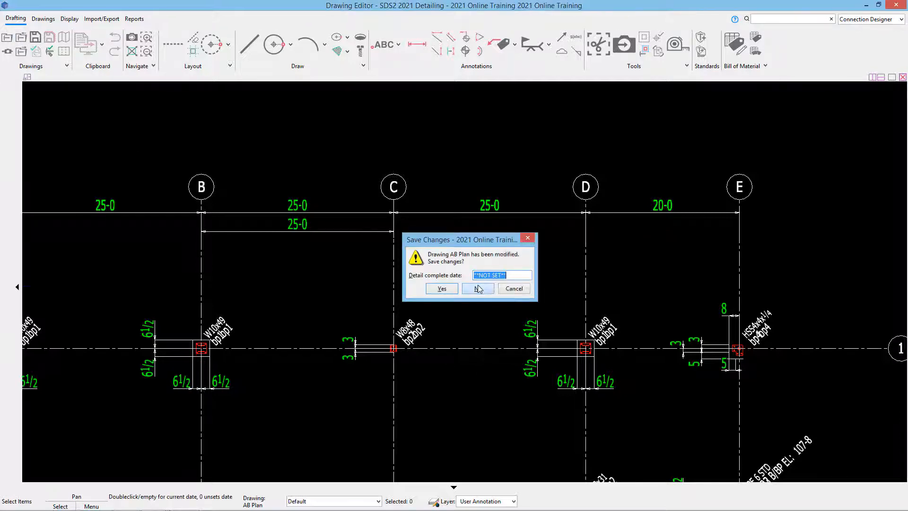
click(442, 288)
click(153, 502)
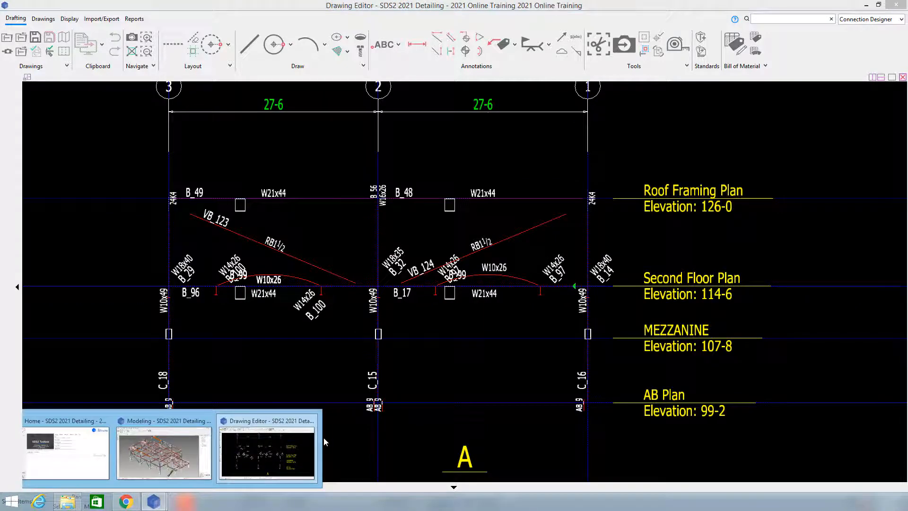
click(164, 452)
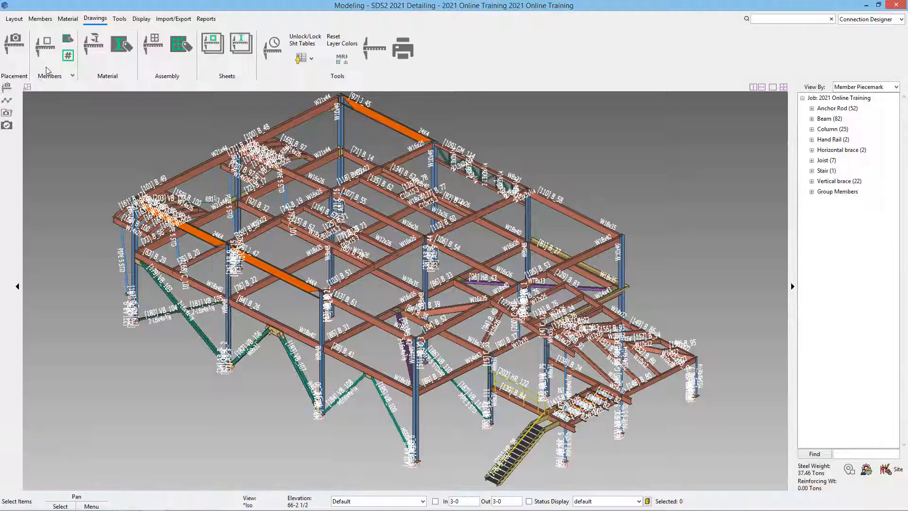
Detail the AB Plan erection view again with Remove drawing annotations set to System
click(19, 49)
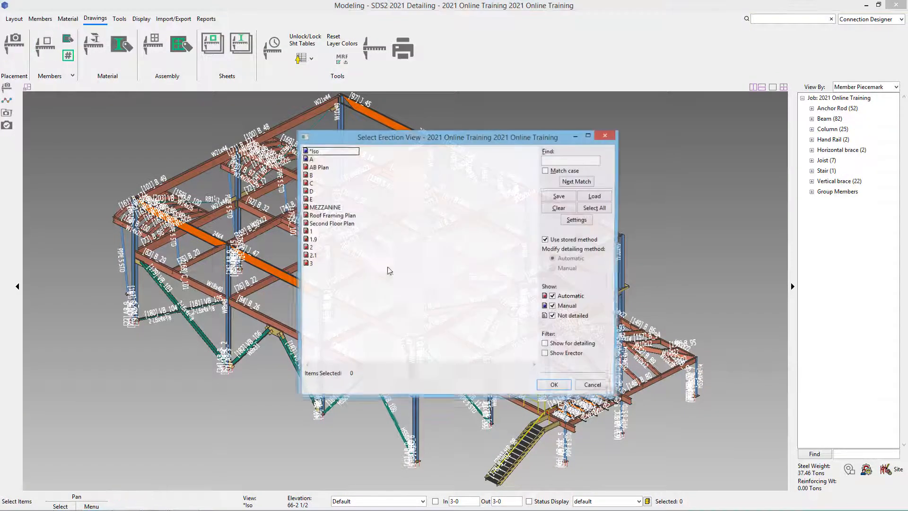
click(318, 168)
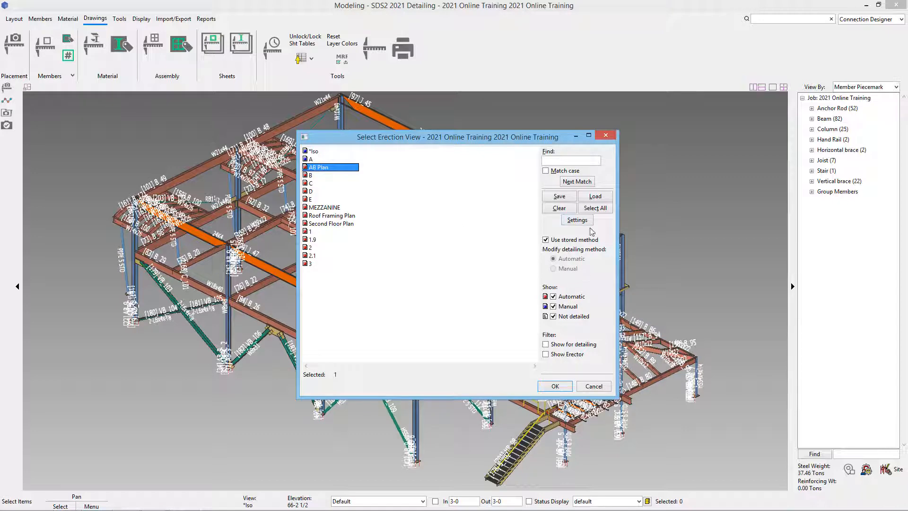
click(578, 222)
click(276, 97)
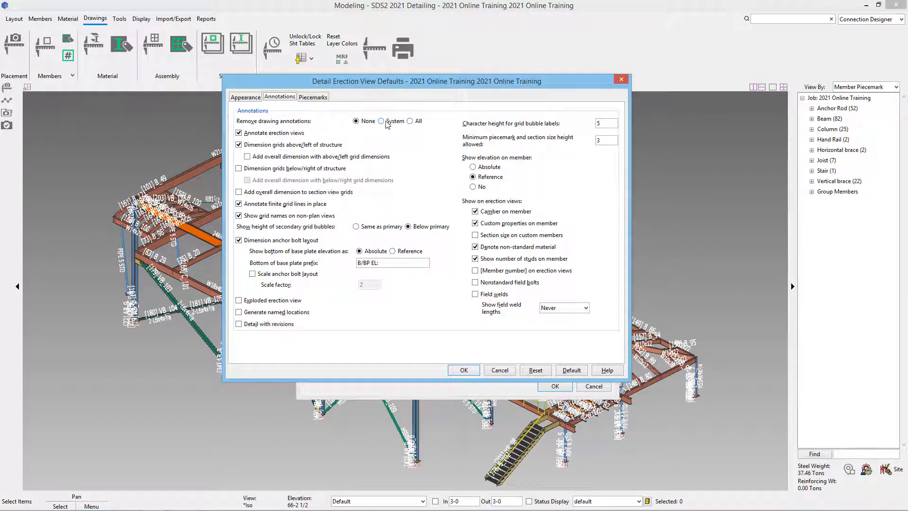
click(387, 122)
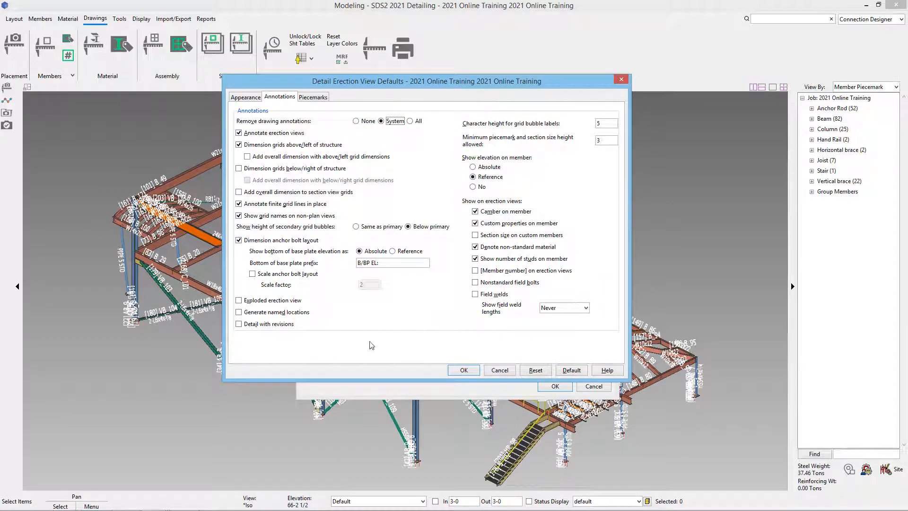
click(469, 372)
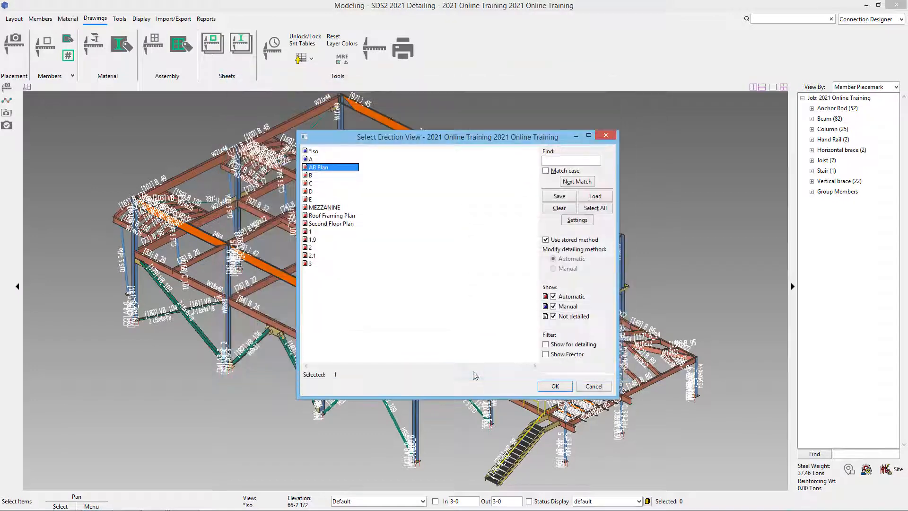
click(555, 386)
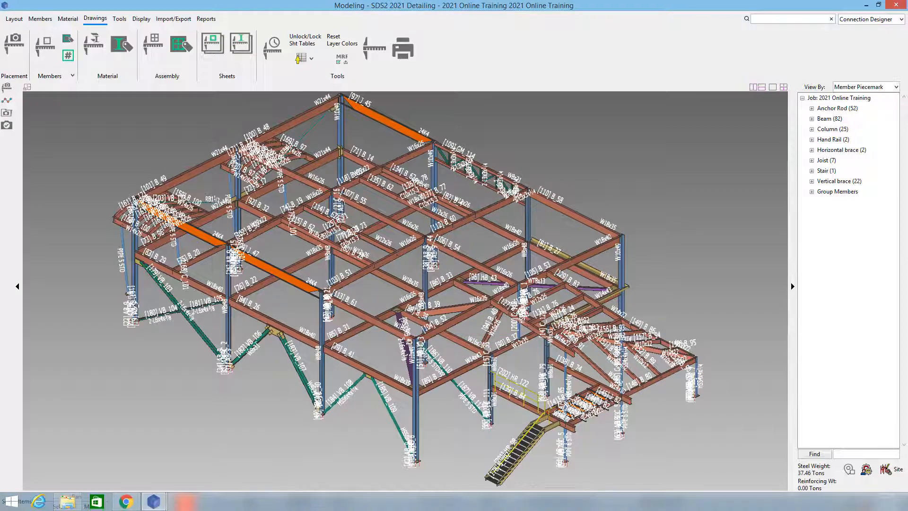
Switch to the Drawing Editor, open AB Plan and check its annotations for duplicates
mouse_move(153, 501)
click(264, 447)
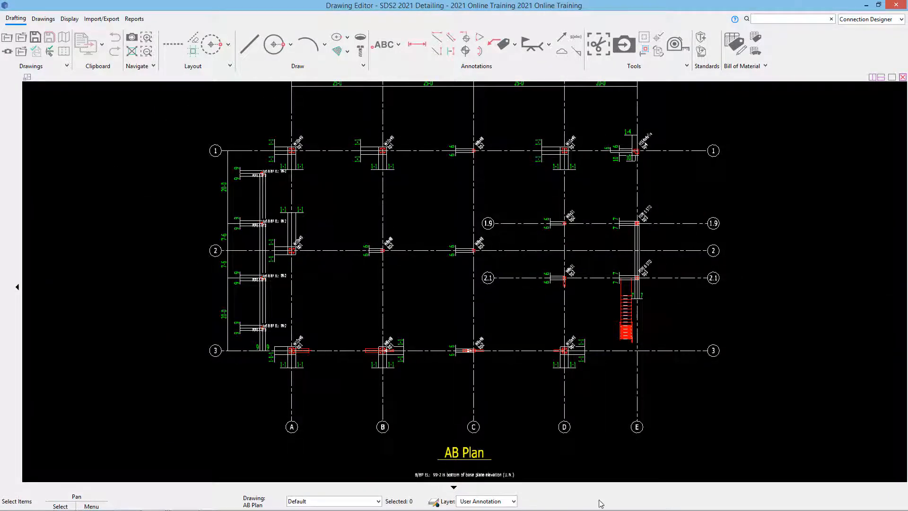
middle_drag(507, 376, 454, 313)
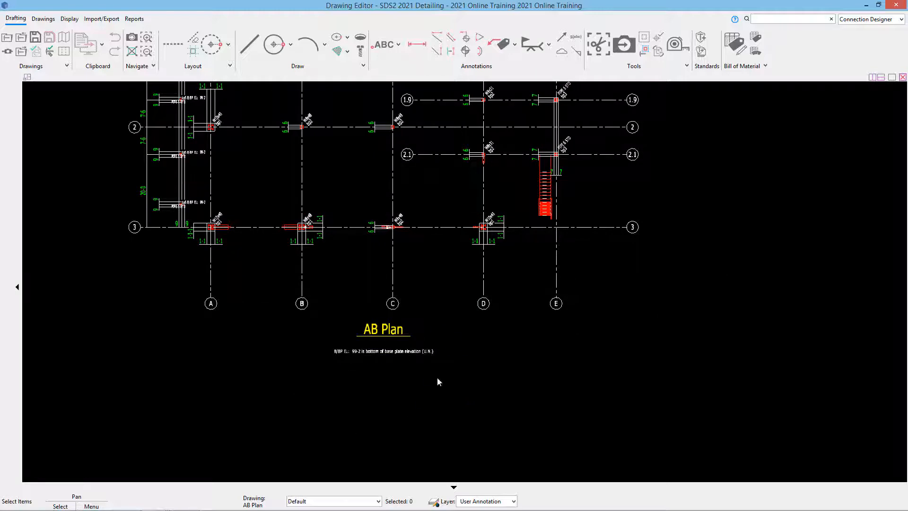
Move the grid C label sideways out of its bubble above the AB Plan title
scroll(368, 232, up, 7)
scroll(425, 328, down, 3)
middle_drag(425, 329, 355, 151)
scroll(390, 256, up, 2)
scroll(384, 248, up, 2)
drag(376, 270, 305, 263)
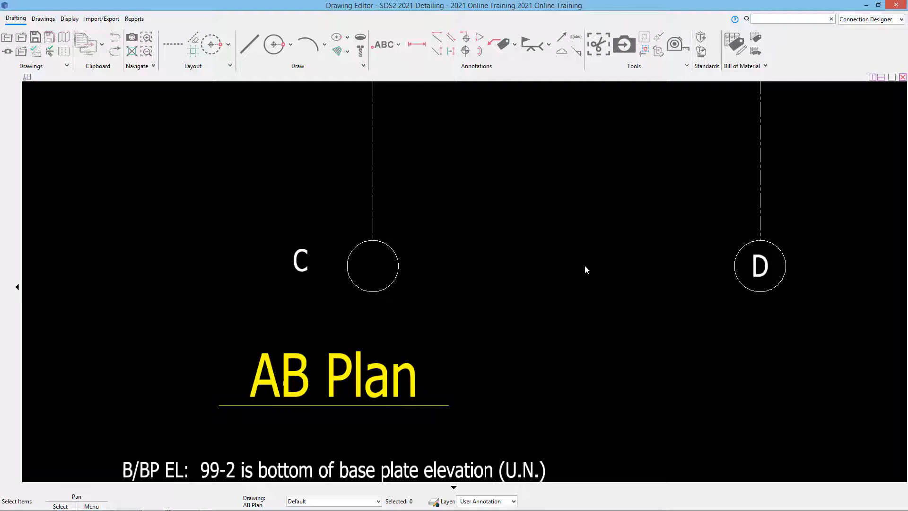
Undo the move of the grid C label on AB Plan
key(ctrl)
key(ctrl+z)
scroll(555, 300, down, 8)
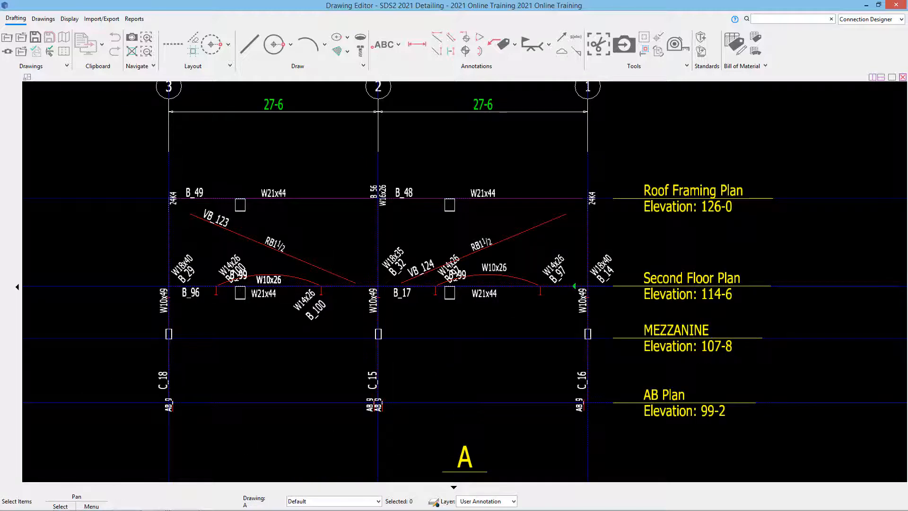
Page through the elevation drawings as far as the MEZZANINE plan
key(Page_Down)
key(Page_Down)
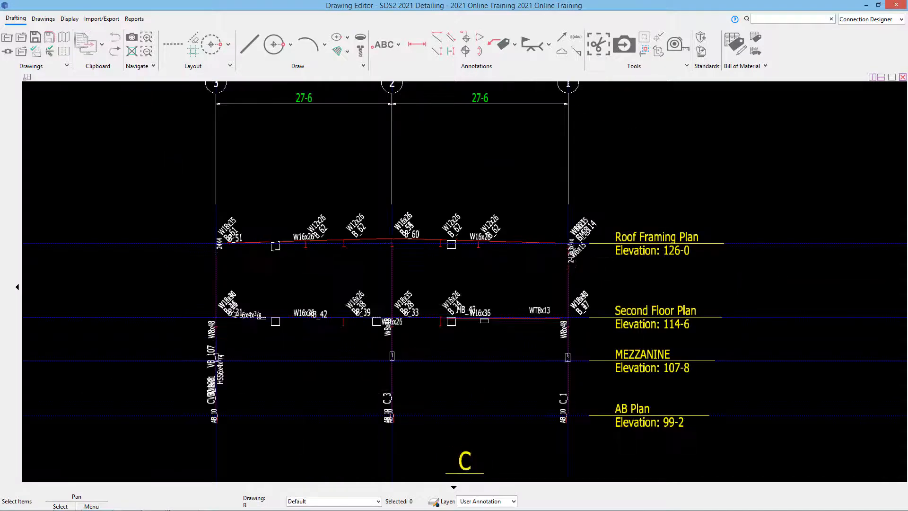
key(Page_Down)
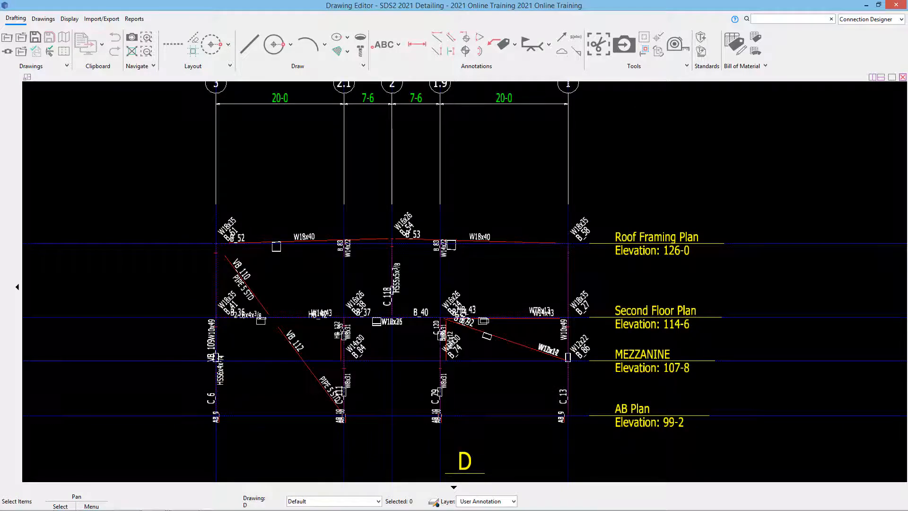
key(Page_Down)
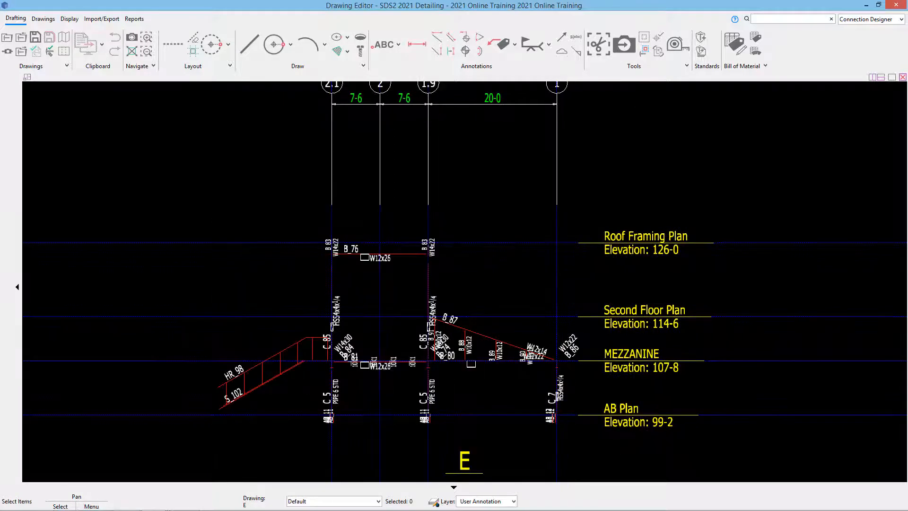
key(Page_Up)
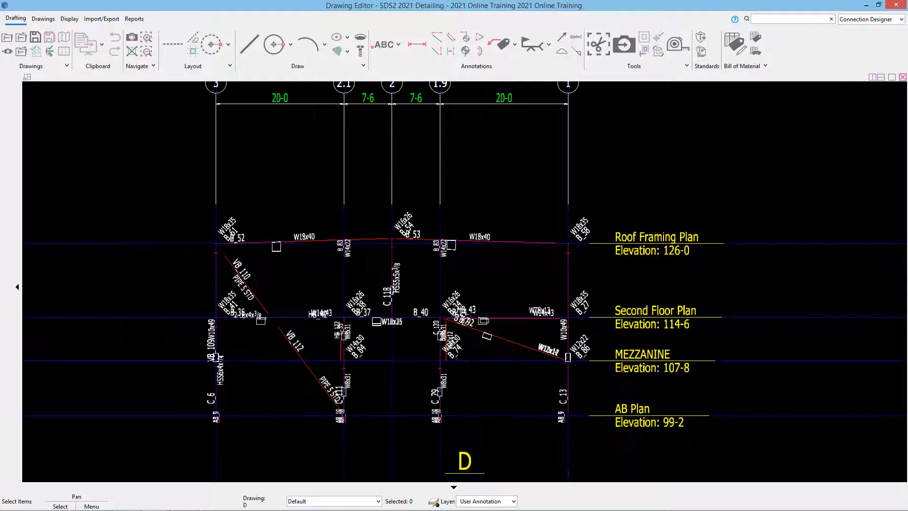
key(Page_Down)
key(Page_Down)
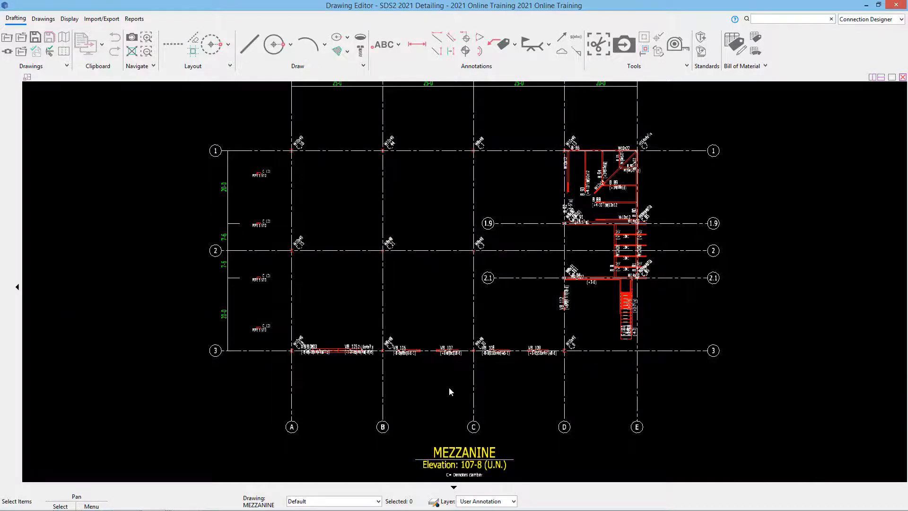
Move the (+6-1) and (-8-6) elevation labels of brace VB_107 on grid 3 outward and below its W8x31 label
scroll(441, 282, up, 8)
scroll(464, 301, down, 2)
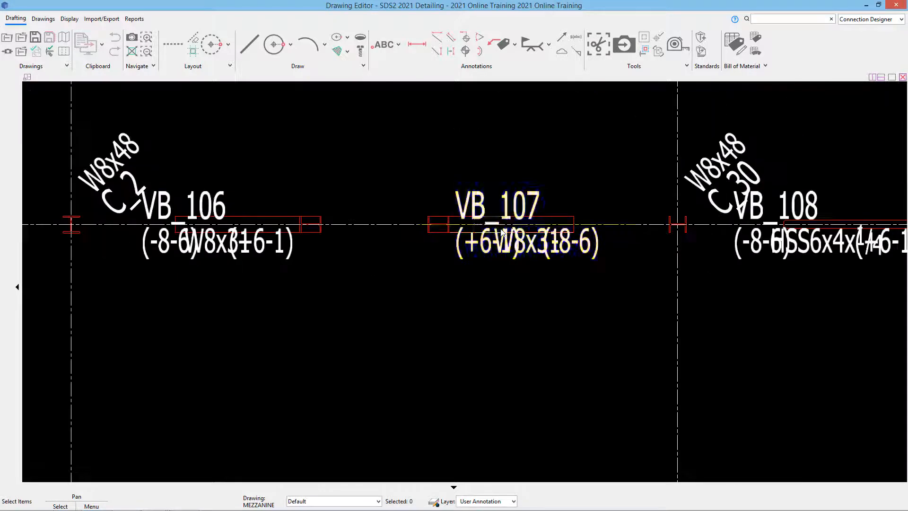
scroll(459, 284, up, 2)
scroll(455, 273, down, 2)
drag(455, 273, 438, 287)
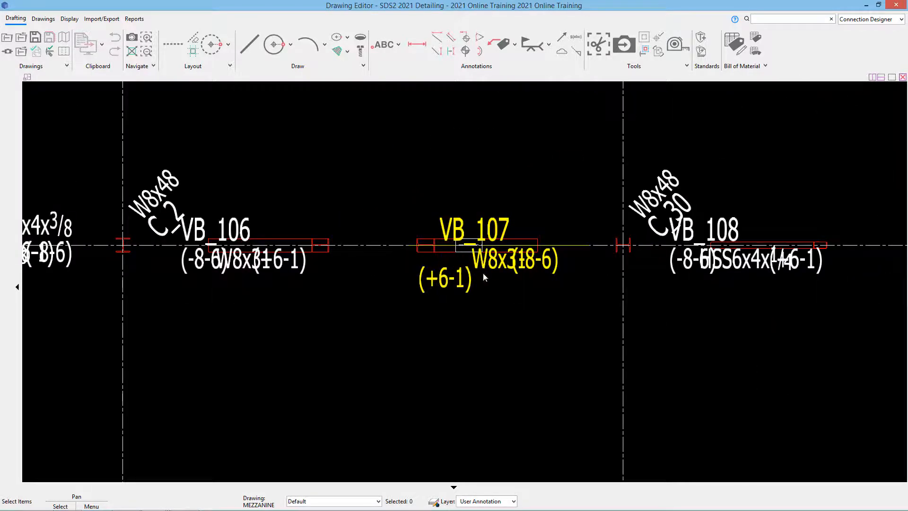
drag(537, 269, 547, 302)
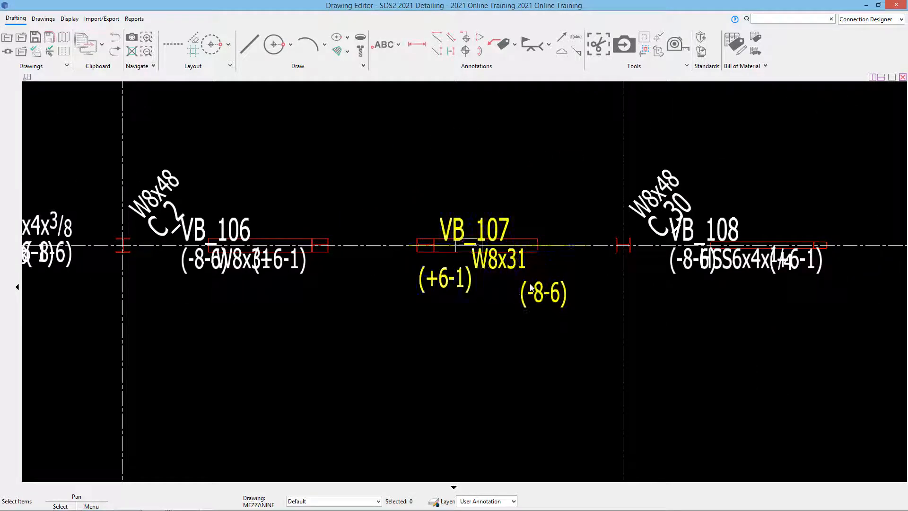
drag(445, 280, 427, 294)
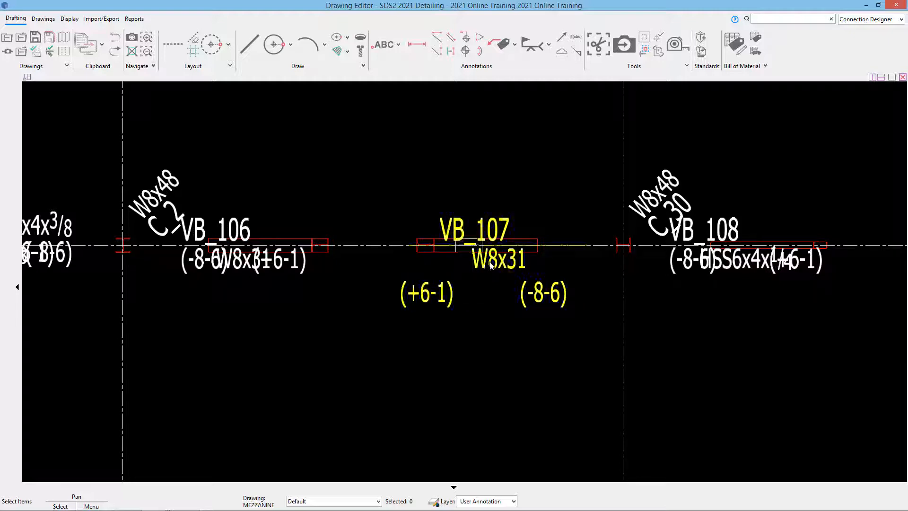
Look over the MEZZANINE plan, then leave it for the Roof Framing Plan drawing without saving the changes
scroll(406, 300, down, 3)
scroll(406, 300, down, 2)
middle_drag(406, 300, 319, 422)
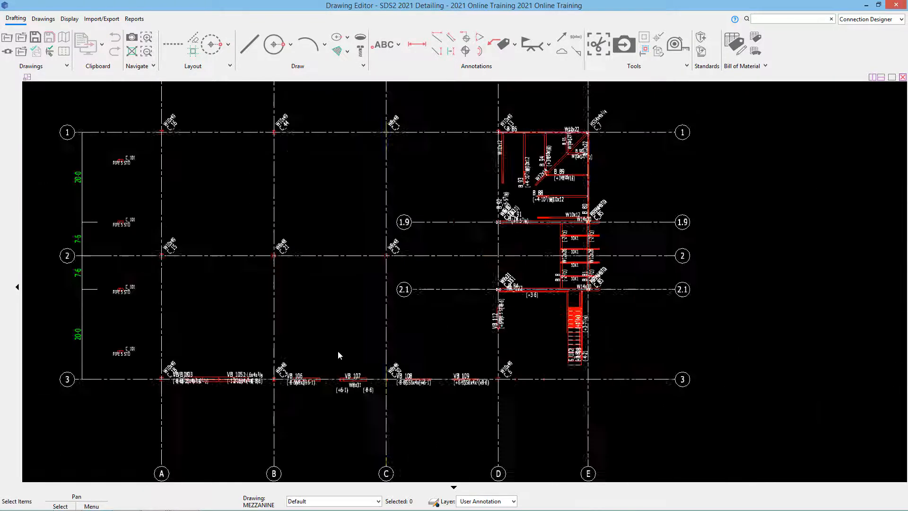
middle_drag(494, 316, 300, 339)
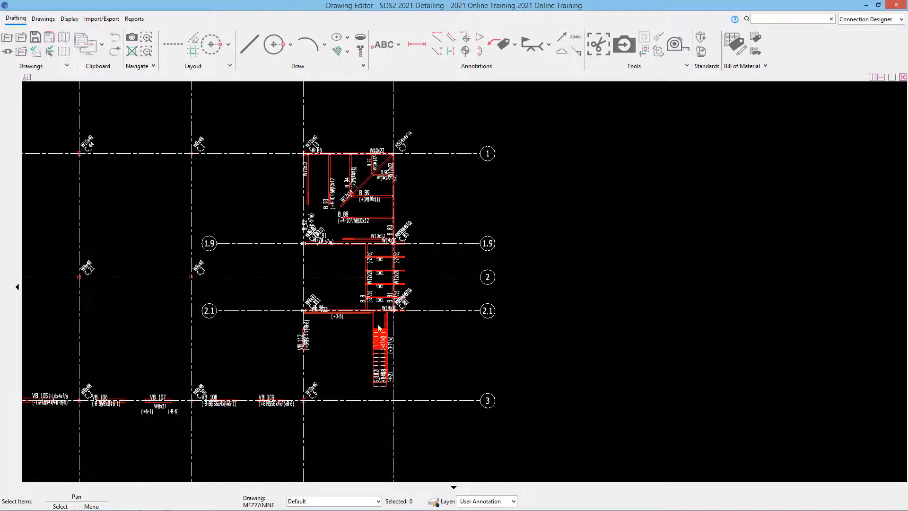
scroll(461, 268, down, 1)
middle_drag(461, 269, 690, 146)
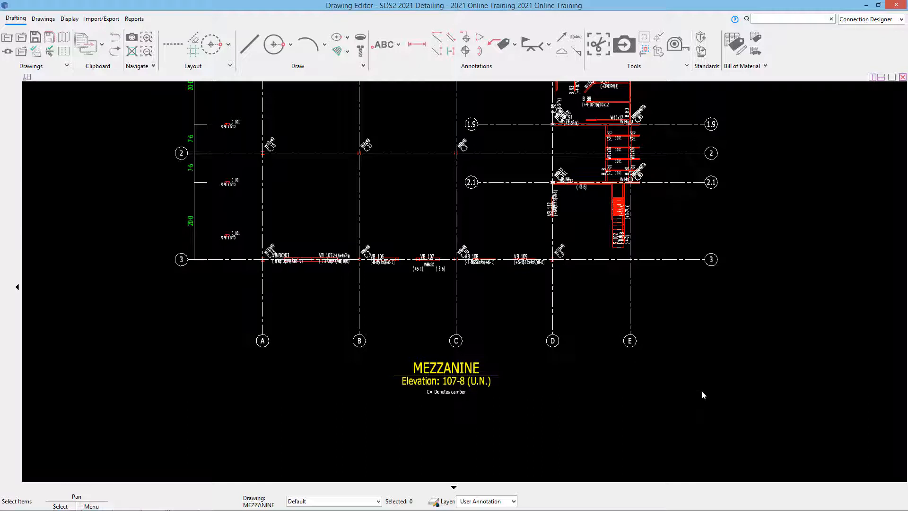
key(ctrl+o)
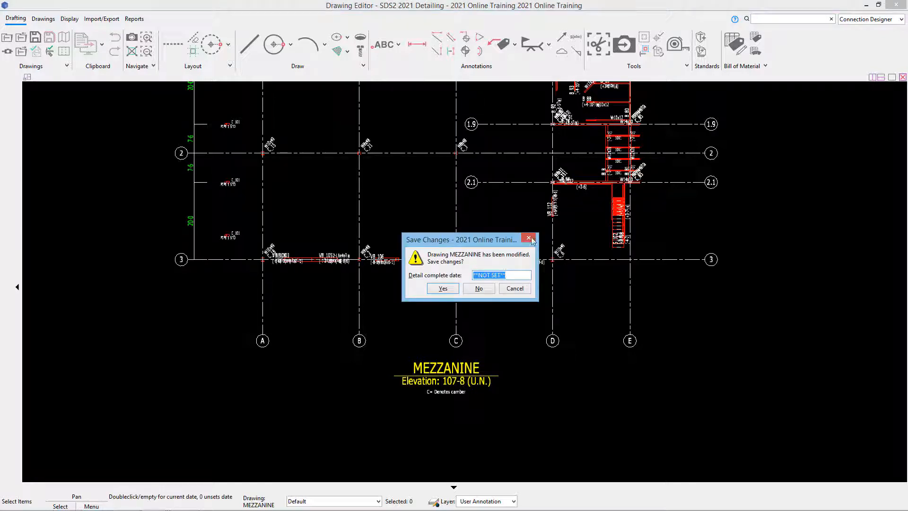
click(480, 289)
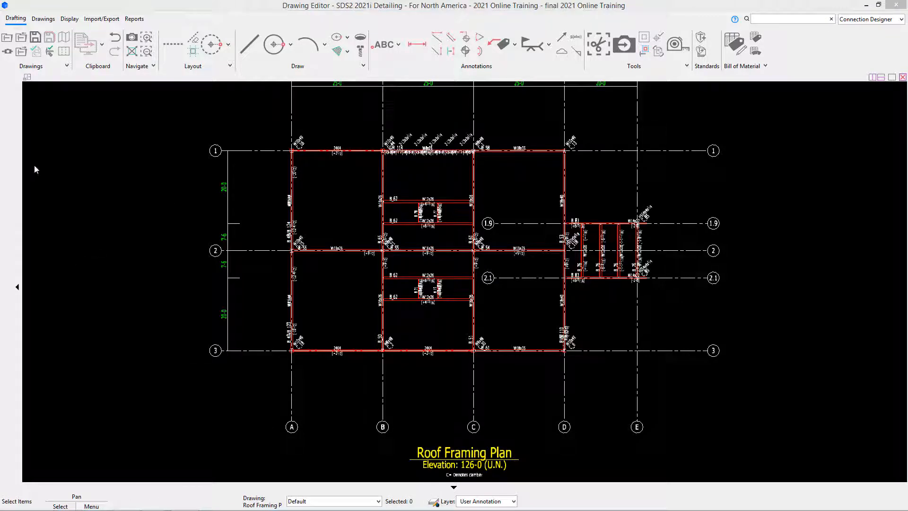
Add a vertical dimension between the two B_62 beams near grid 2.1, placed beside the grid B beam line
click(423, 56)
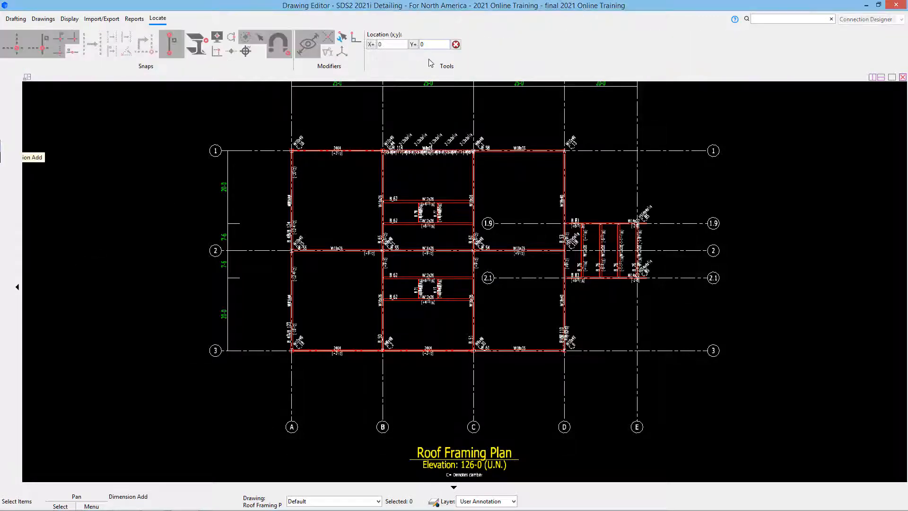
scroll(362, 267, up, 3)
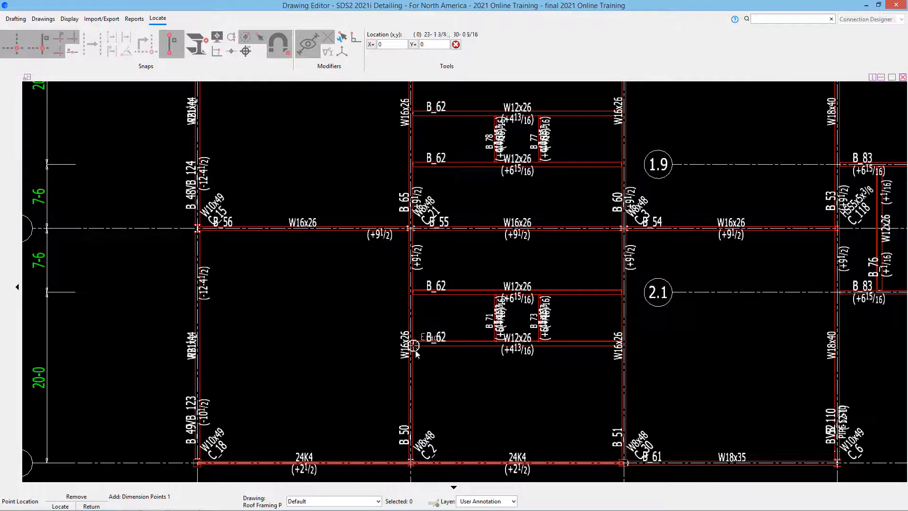
click(409, 345)
click(411, 293)
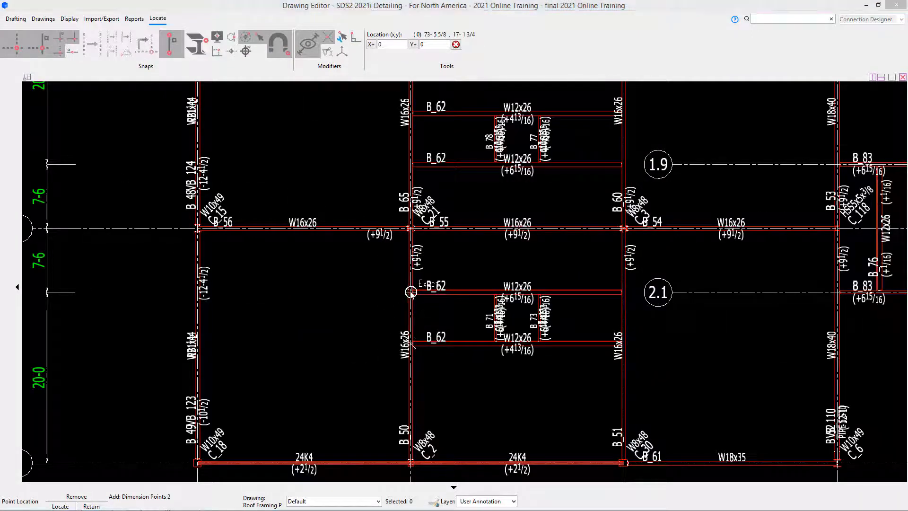
right_click(411, 293)
click(344, 291)
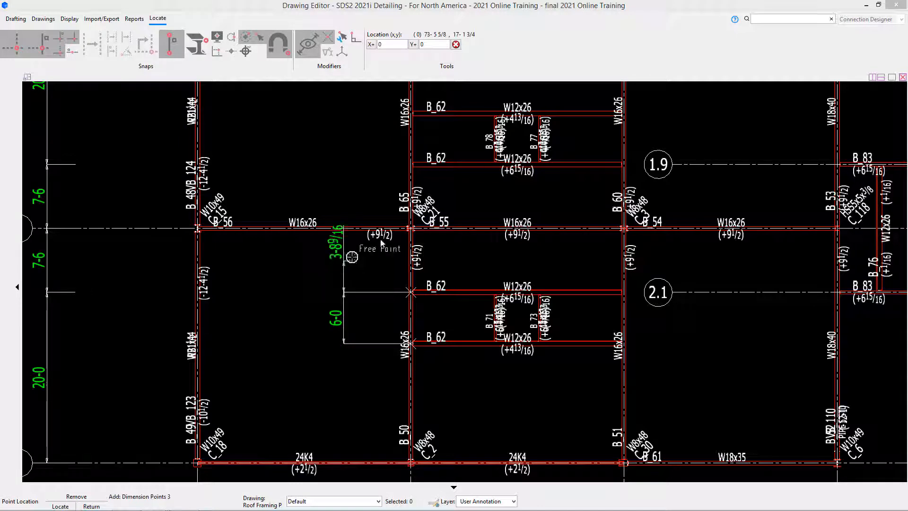
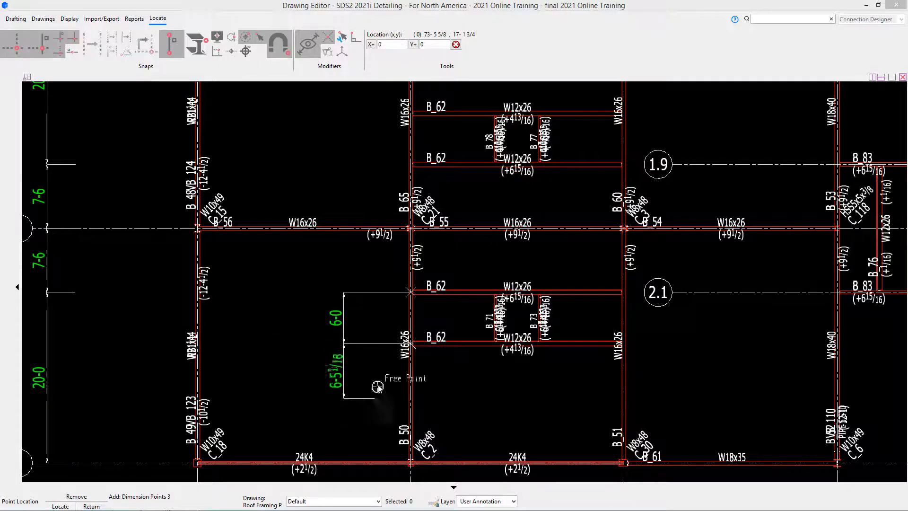
right_click(369, 410)
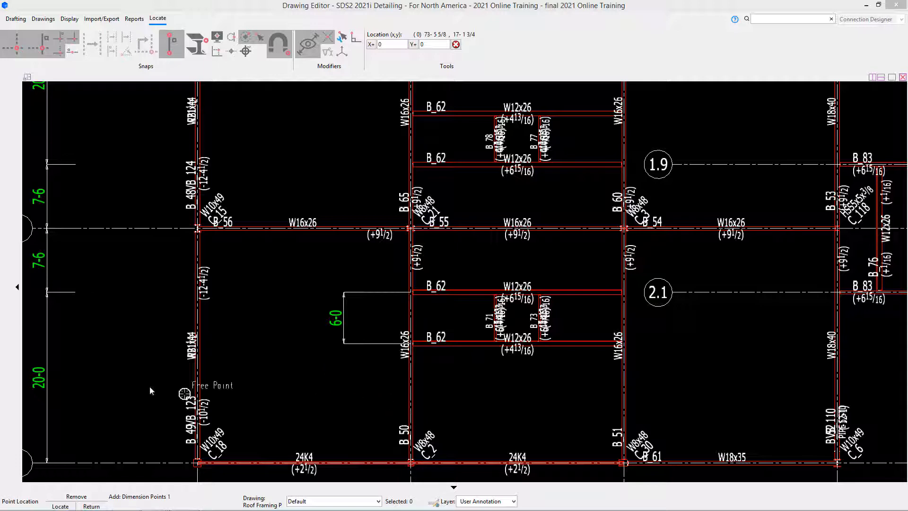
right_click(329, 385)
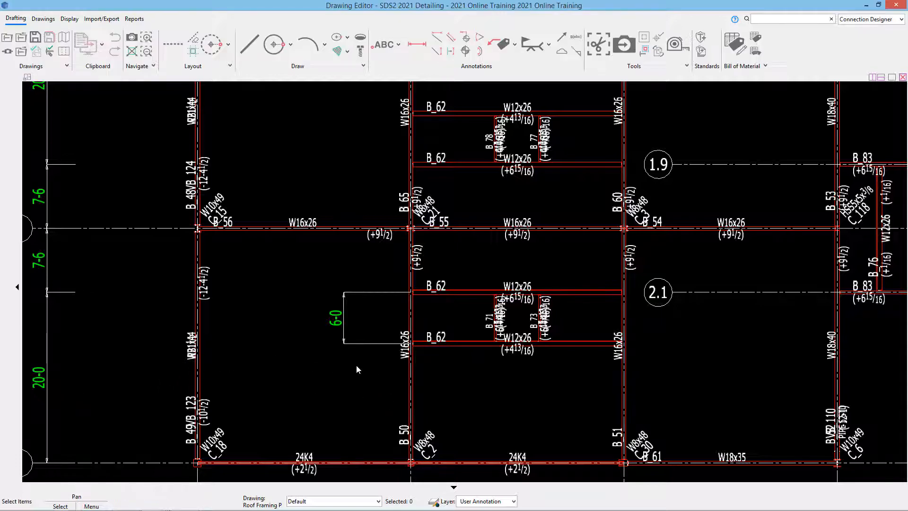
Delete the B_71 piecemark together with its section size and elevation labels
scroll(479, 298, up, 6)
click(479, 291)
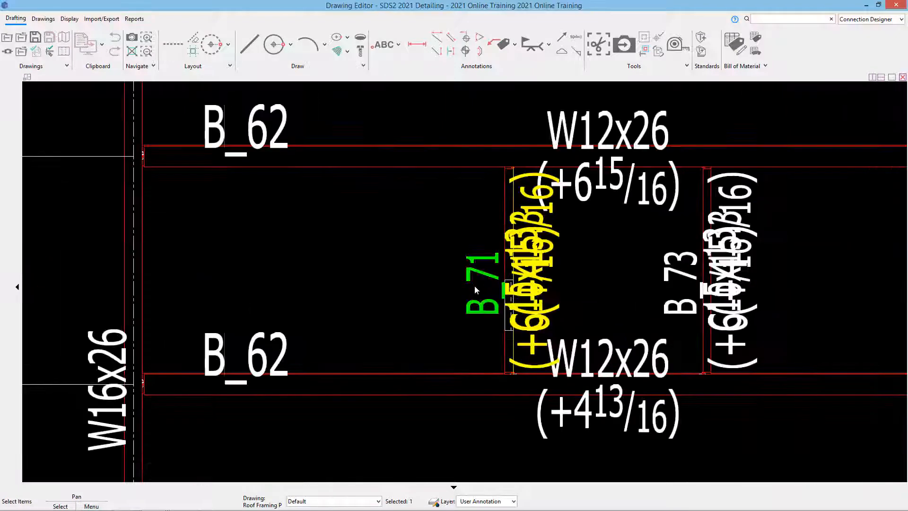
key(Delete)
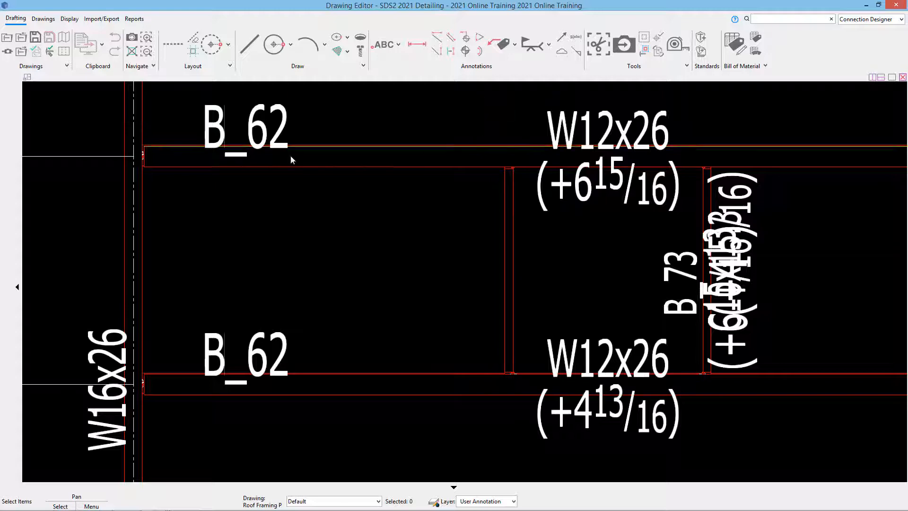
Switch to the Modeling window and choose Roof Framing Plan as the erection view for detailing
scroll(317, 246, down, 3)
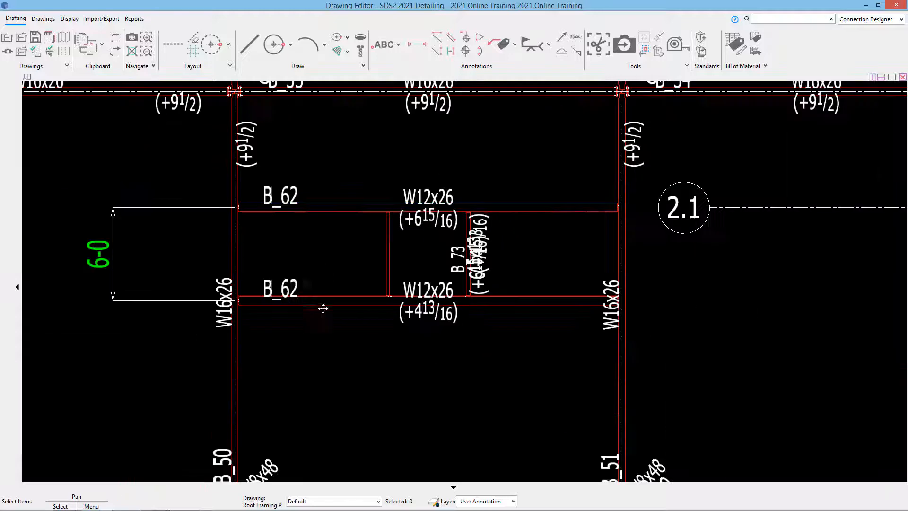
middle_drag(322, 308, 220, 59)
scroll(261, 119, down, 4)
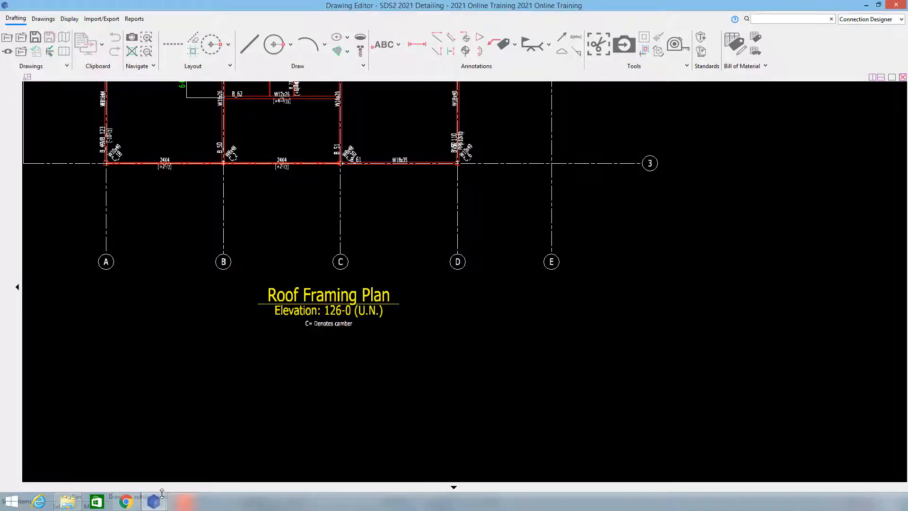
mouse_move(161, 506)
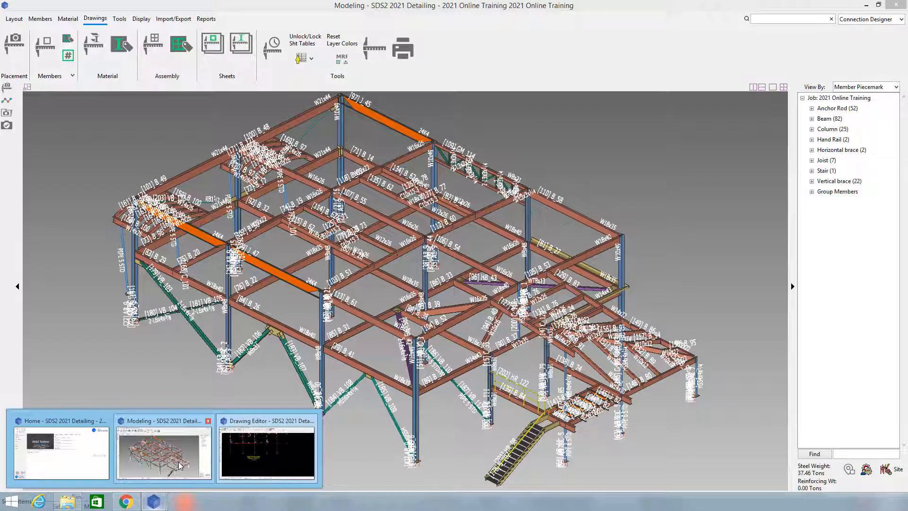
click(165, 454)
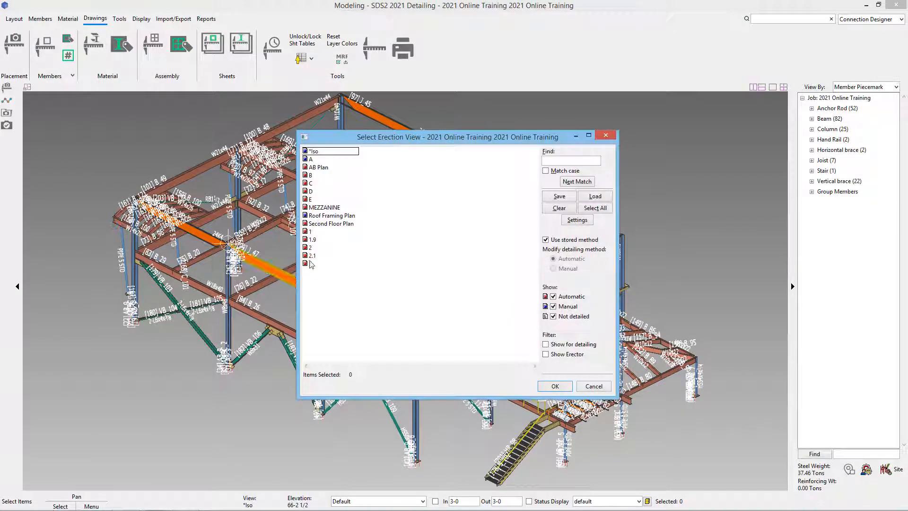
click(305, 216)
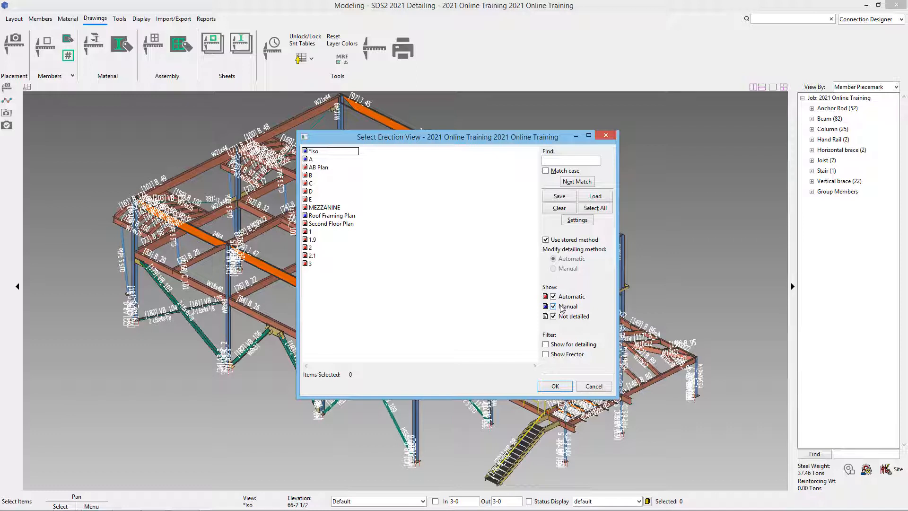
click(333, 216)
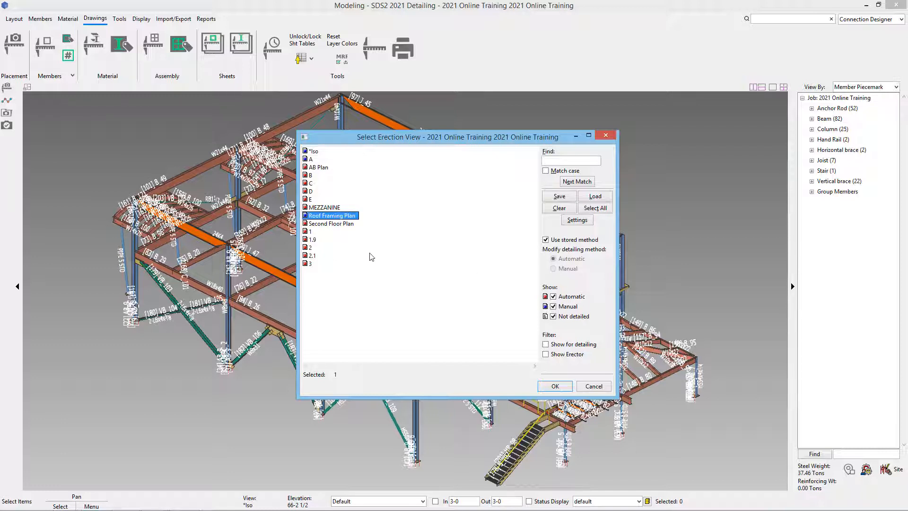
Switch back to the Drawing Editor window to check the Roof Framing Plan drawing
mouse_move(246, 507)
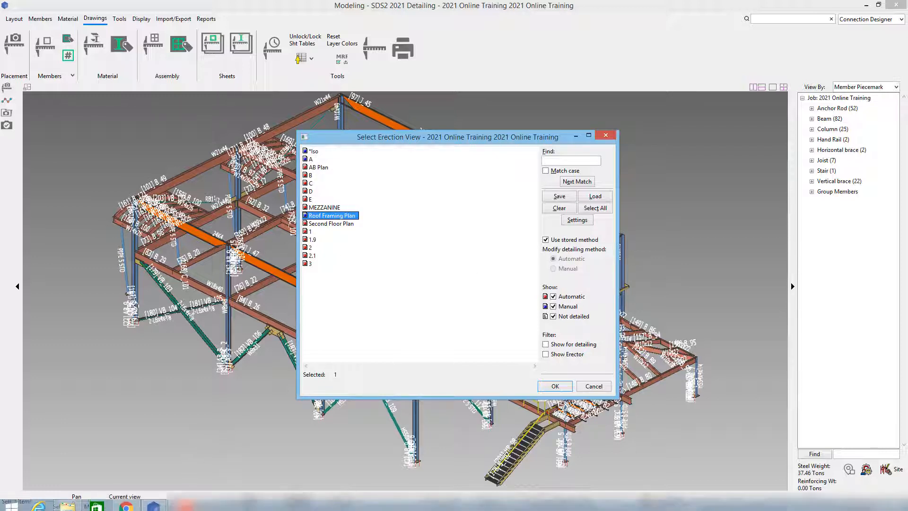
mouse_move(156, 501)
click(272, 441)
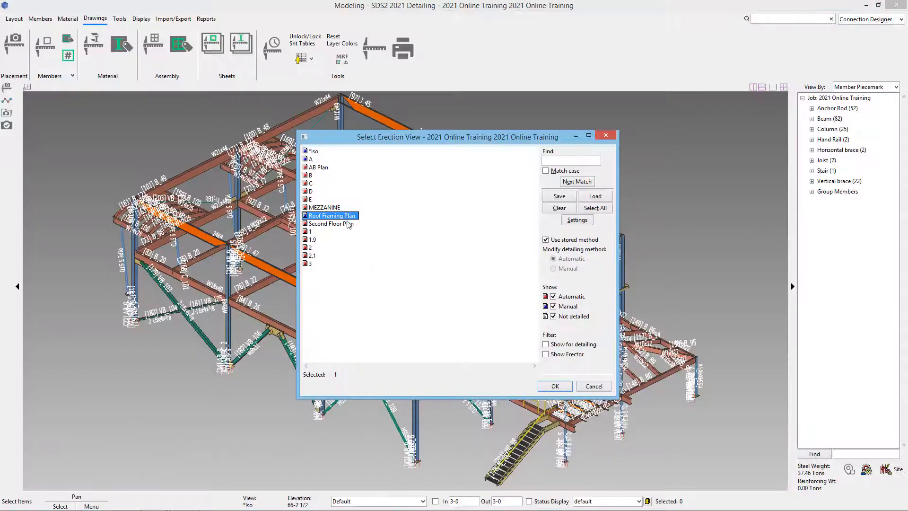
Set Remove drawing annotations to System in the erection view detailing defaults and accept the settings
click(577, 220)
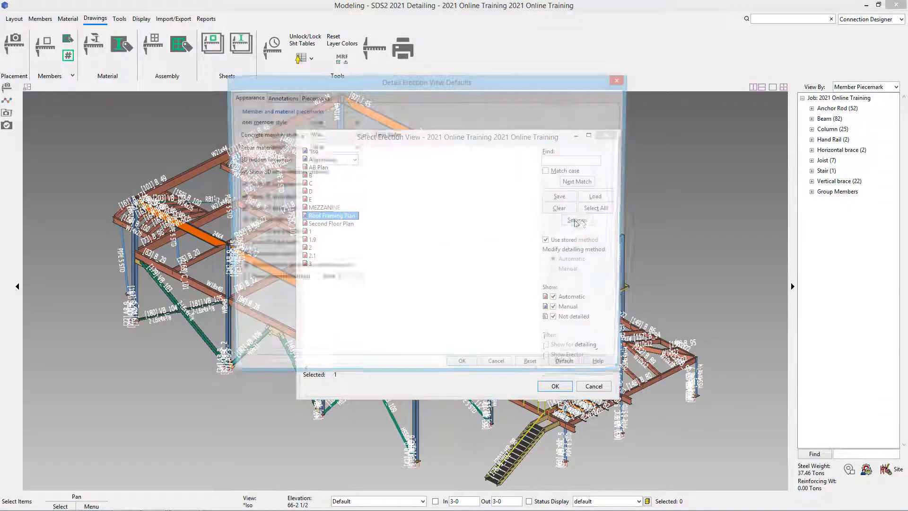
click(280, 97)
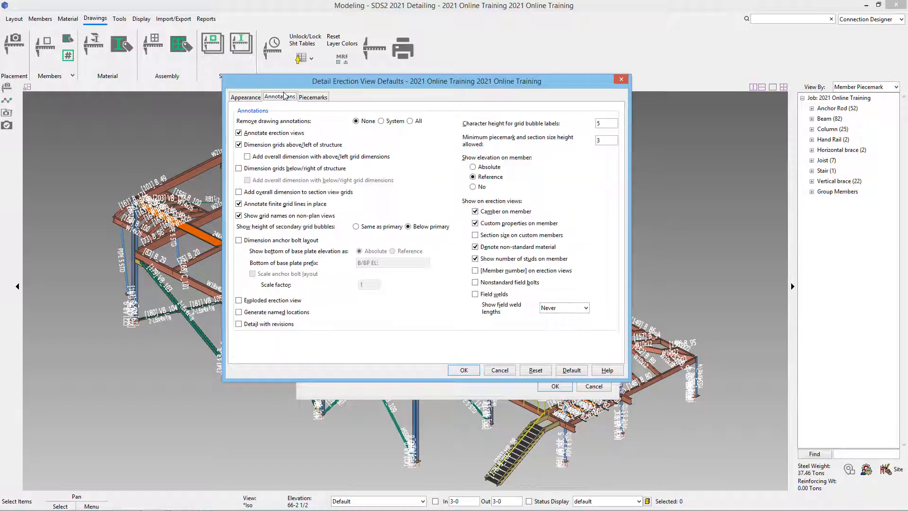
click(387, 126)
click(468, 369)
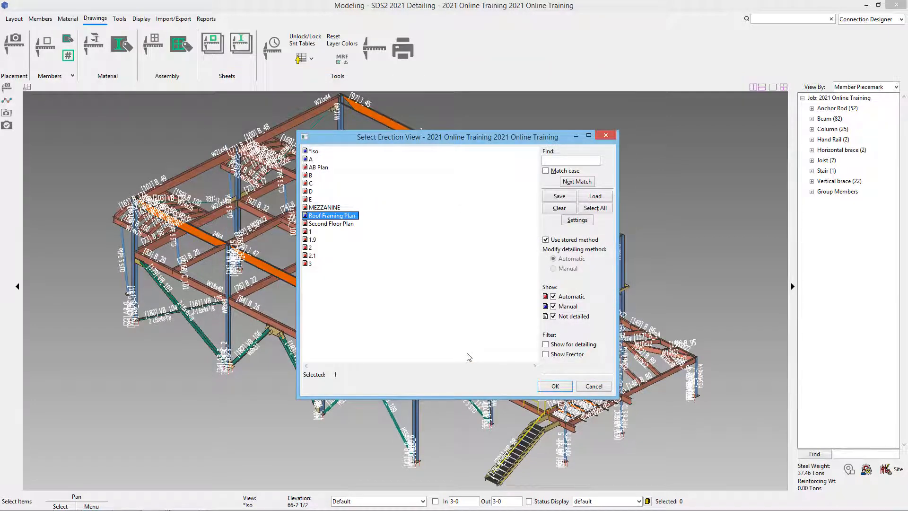
Start manual detailing of Roof Framing Plan and display the infill beams between grids B–C and 2–3 as Stick
click(558, 386)
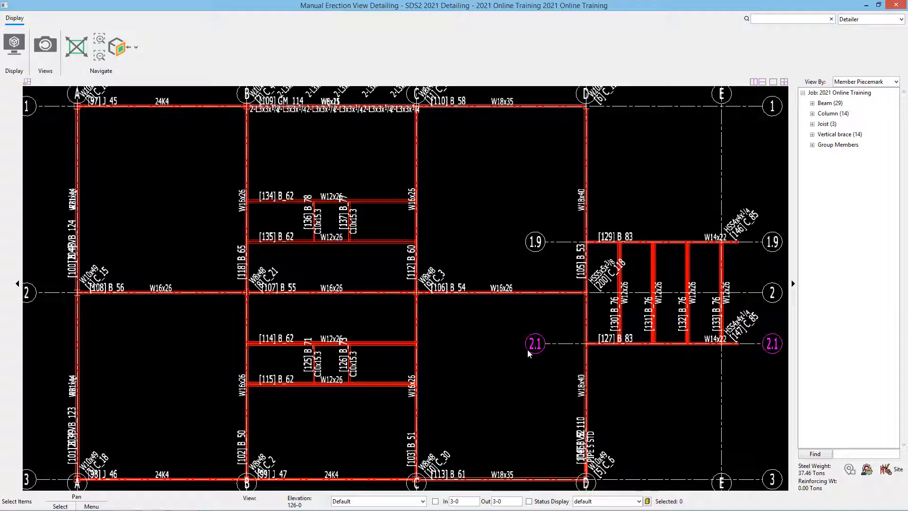
scroll(480, 348, down, 2)
middle_drag(478, 346, 433, 299)
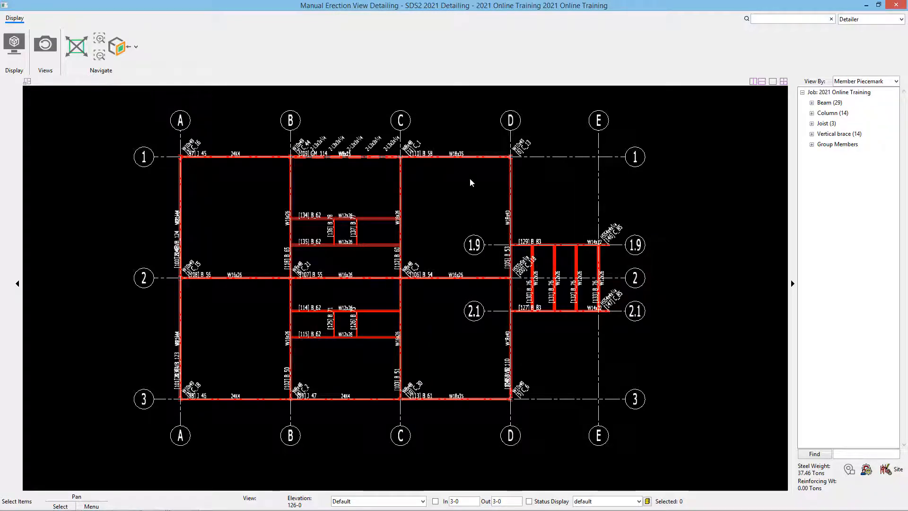
scroll(310, 325, up, 3)
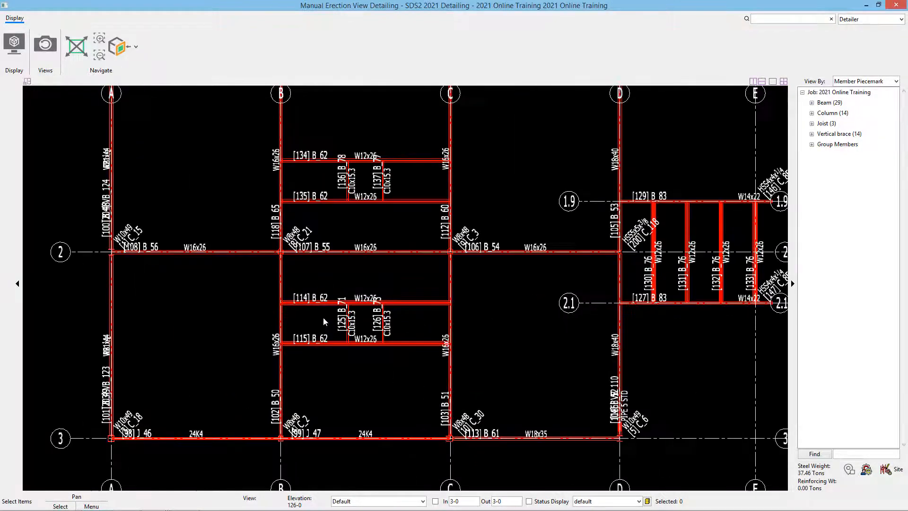
middle_drag(296, 273, 249, 226)
scroll(291, 291, up, 4)
scroll(245, 311, up, 1)
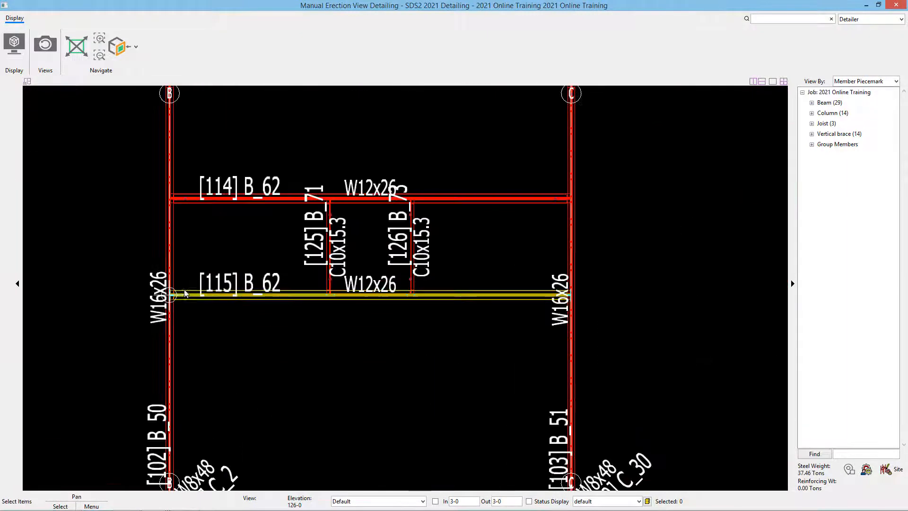
scroll(211, 245, down, 1)
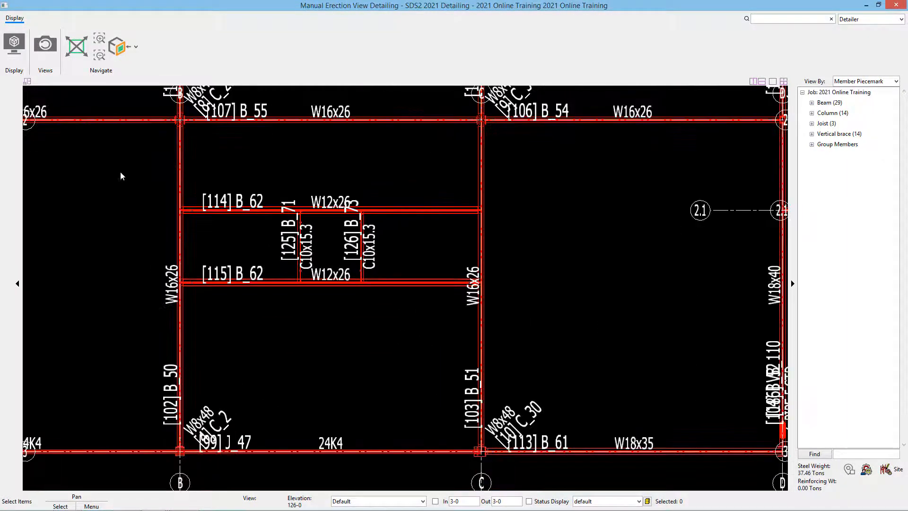
drag(120, 171, 549, 323)
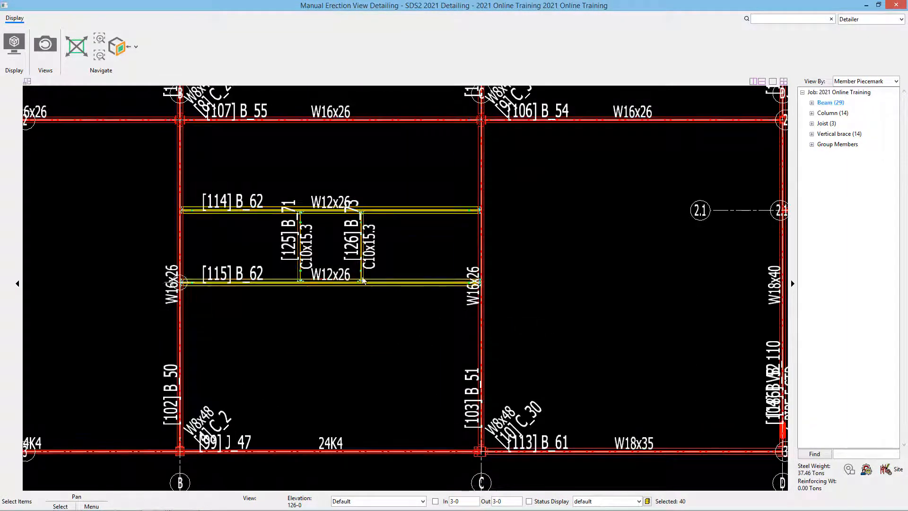
right_click(327, 268)
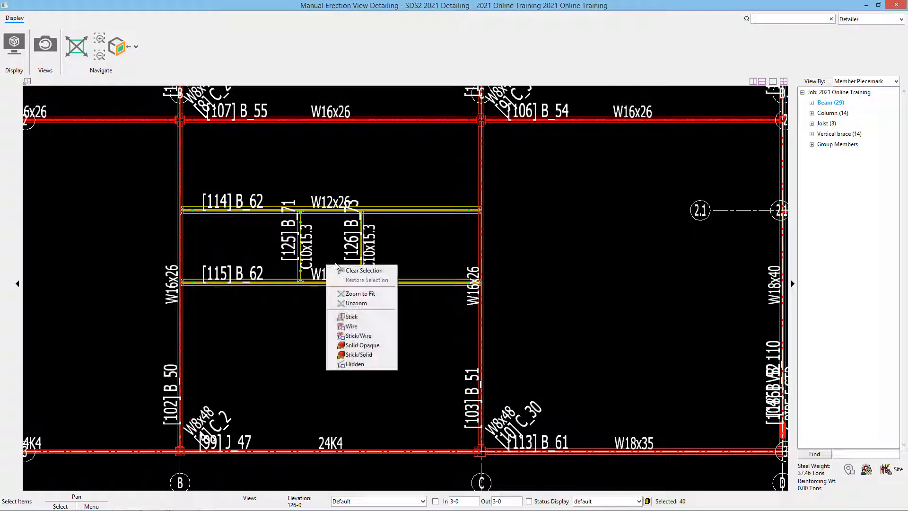
click(362, 315)
Display the B_62, B_77 and B_78 infill beams between grids 1 and 2 in Stick style
scroll(246, 266, down, 2)
middle_drag(246, 266, 240, 403)
drag(159, 167, 432, 276)
right_click(432, 275)
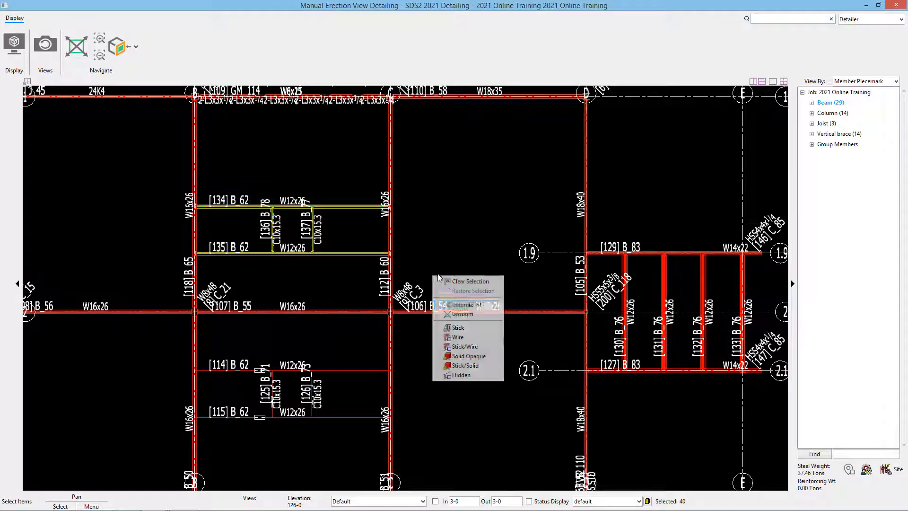
click(463, 328)
Display the B_83 and B_76 framing between grids D and E in Stick style
scroll(216, 213, down, 3)
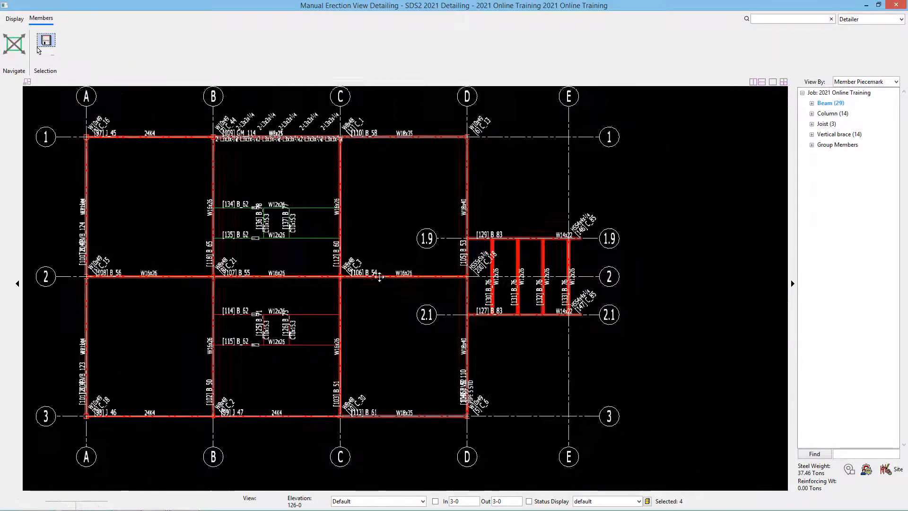
middle_drag(417, 216, 269, 162)
drag(285, 156, 490, 277)
right_click(491, 278)
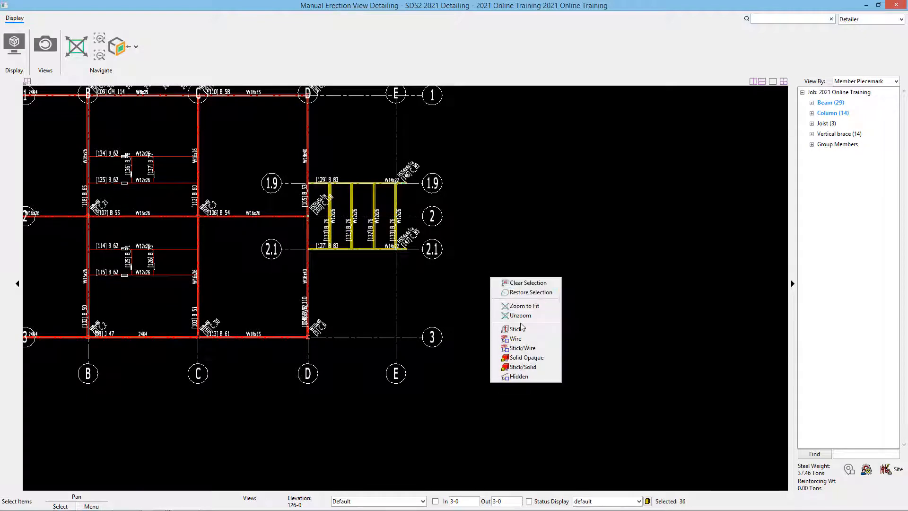
click(520, 328)
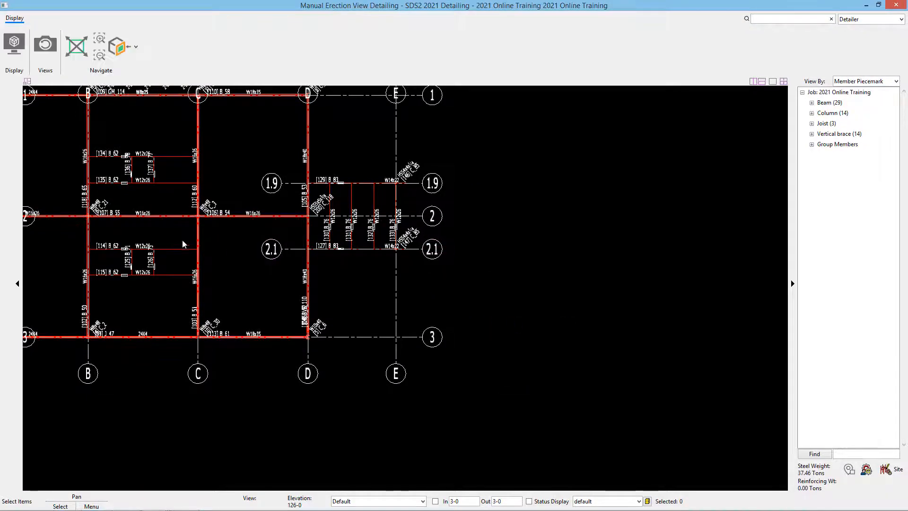
Check the member styles across the whole plan and close the manual erection view detailing window
middle_drag(156, 259, 328, 268)
scroll(140, 287, up, 2)
scroll(160, 248, down, 3)
scroll(161, 253, down, 1)
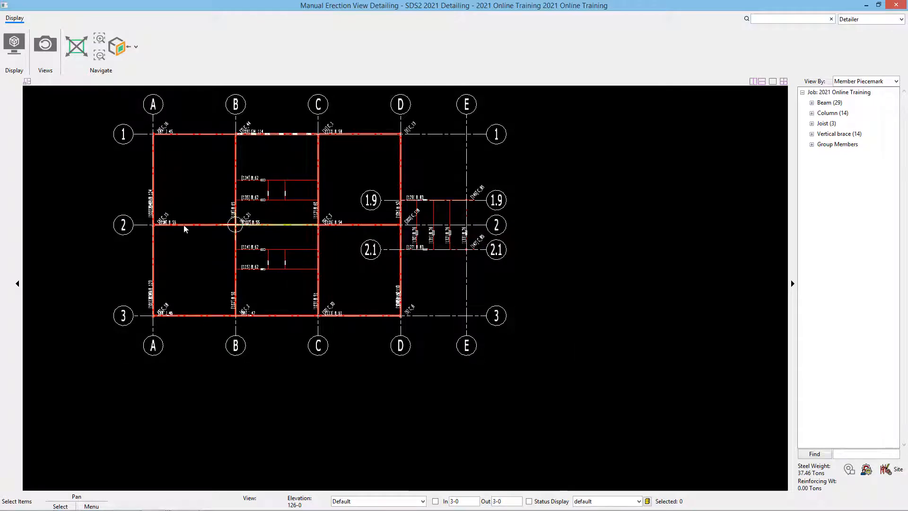
scroll(259, 152, up, 2)
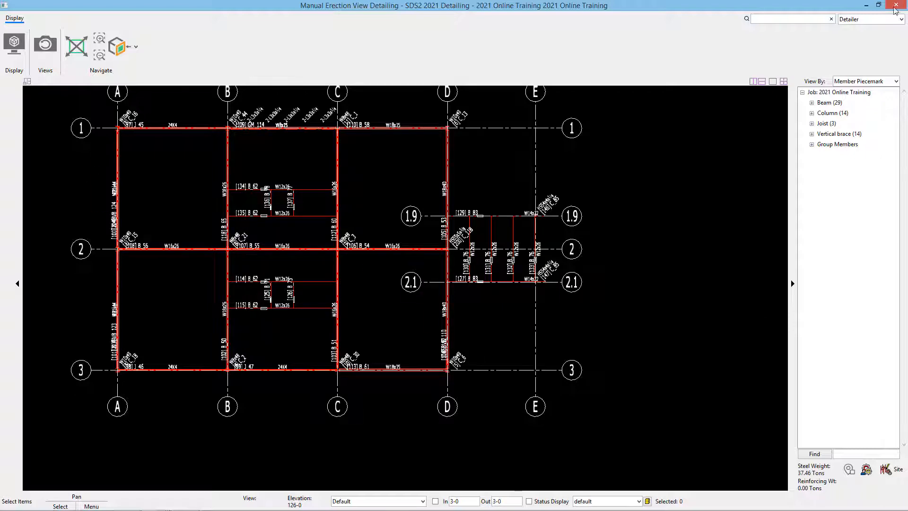
click(896, 6)
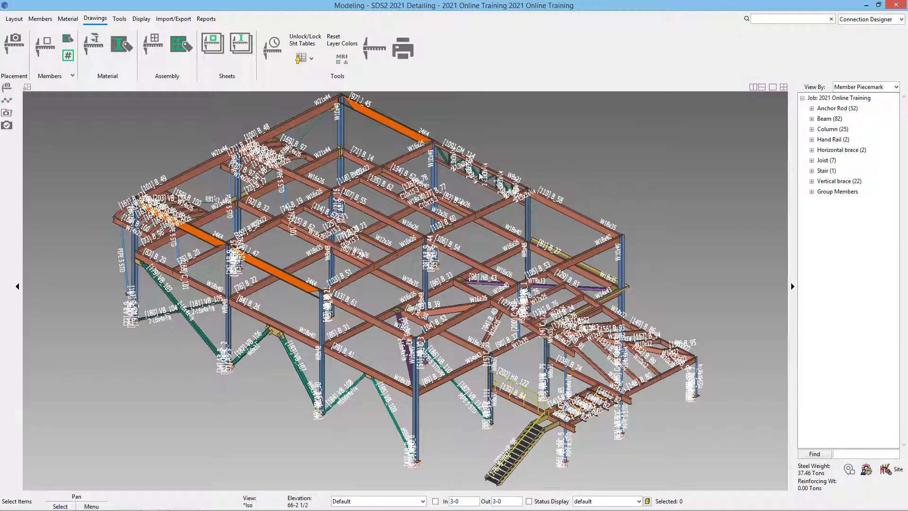
Switch to the Drawing Editor window and open the Roof Framing Plan erection view
mouse_move(189, 509)
mouse_move(153, 502)
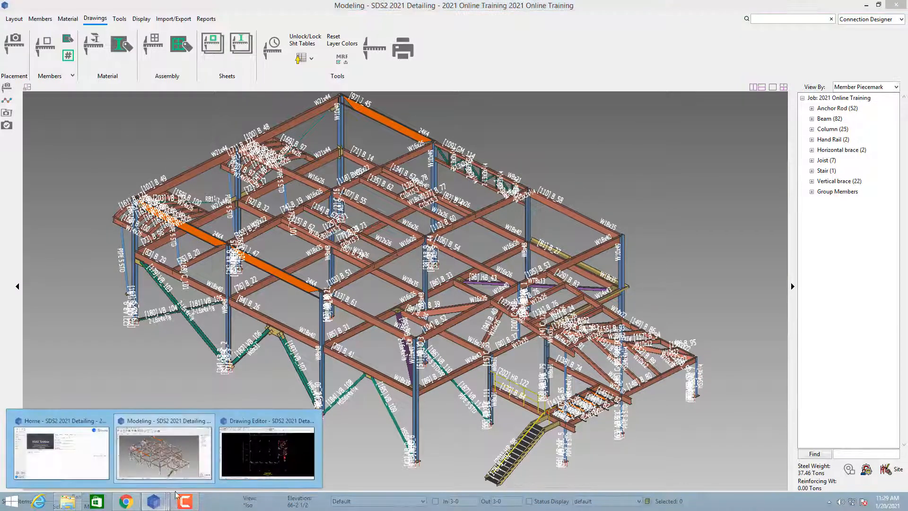
click(255, 431)
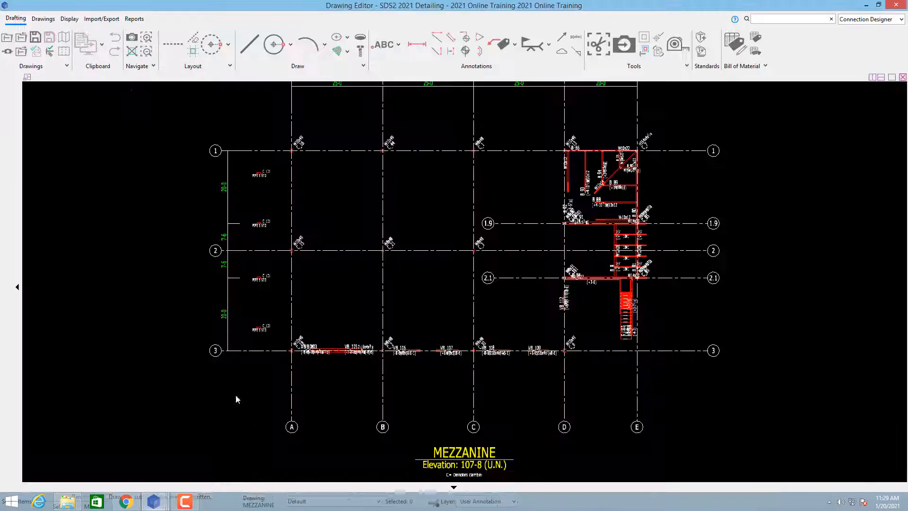
click(8, 38)
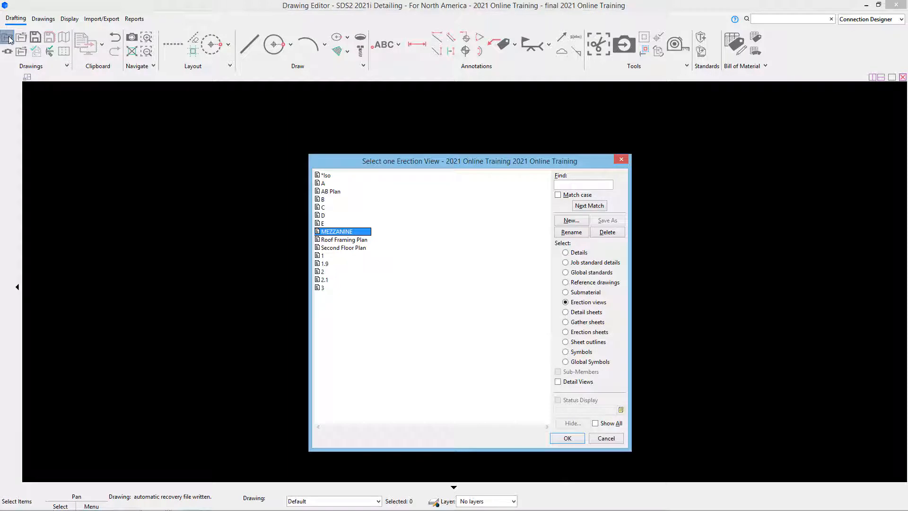
click(331, 241)
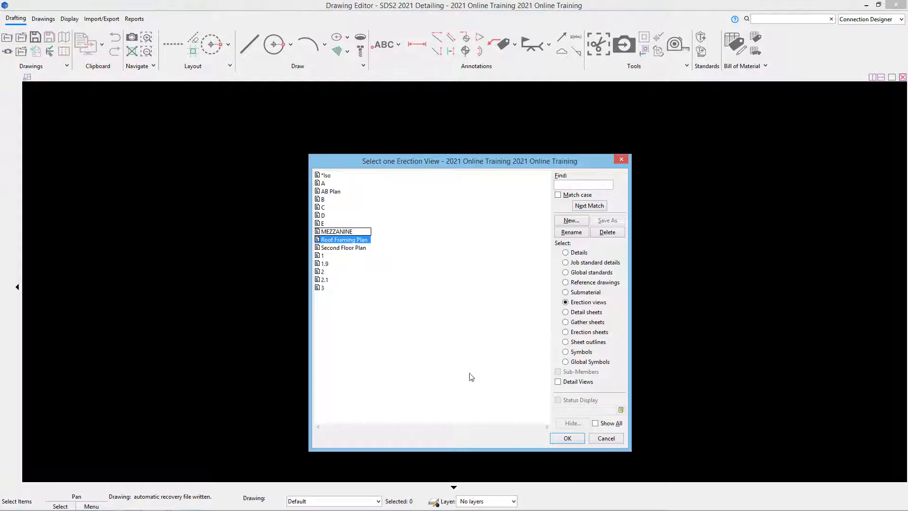
click(568, 438)
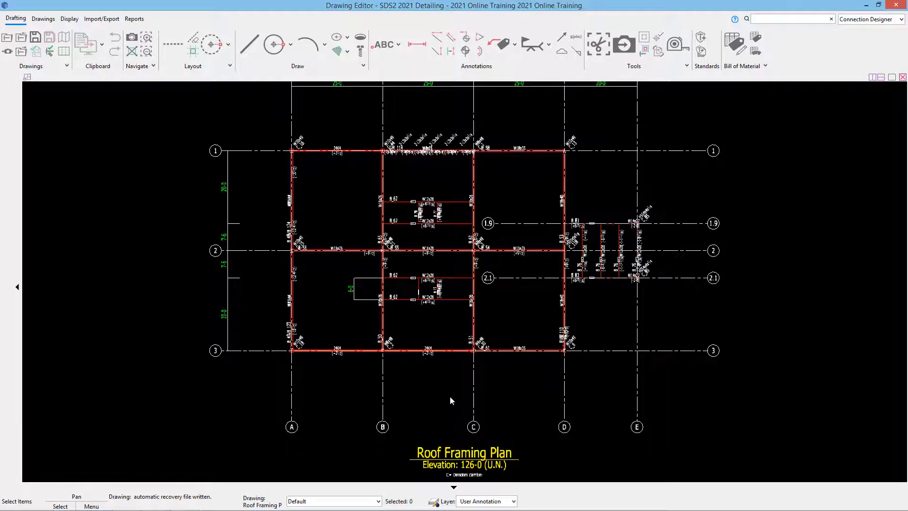
Examine the regenerated Roof Framing Plan for the added dimension, the deleted beam labels and the member styles
scroll(362, 283, up, 3)
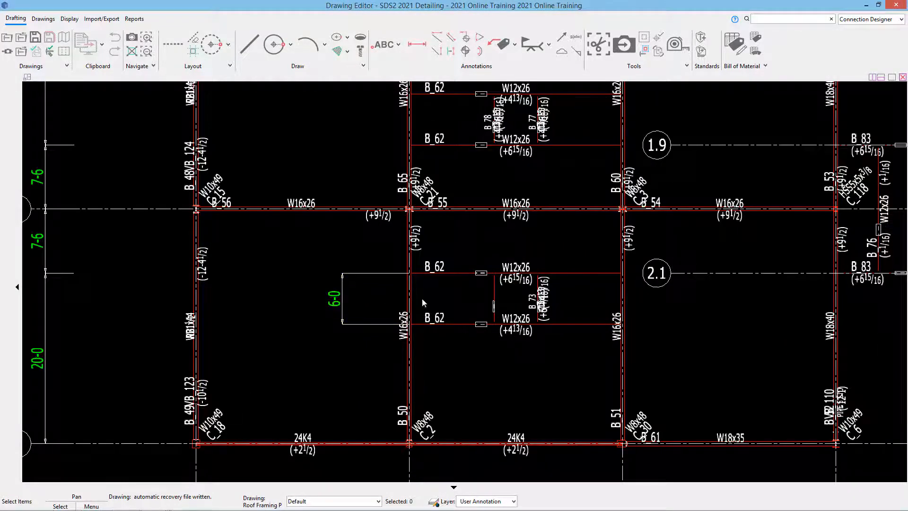
scroll(499, 316, up, 3)
mouse_move(487, 319)
middle_down()
mouse_move(397, 331)
mouse_move(298, 325)
middle_up()
scroll(298, 325, down, 2)
scroll(294, 265, down, 2)
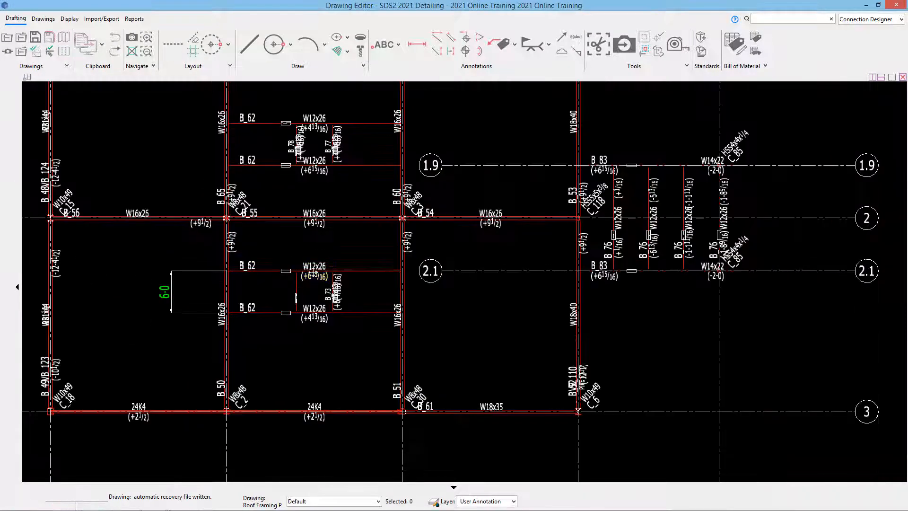
middle_drag(294, 265, 274, 311)
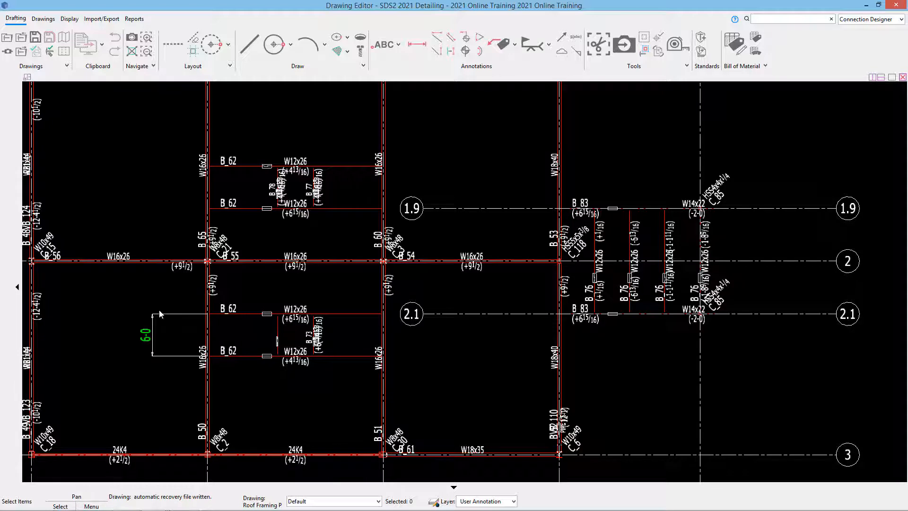
scroll(308, 308, down, 3)
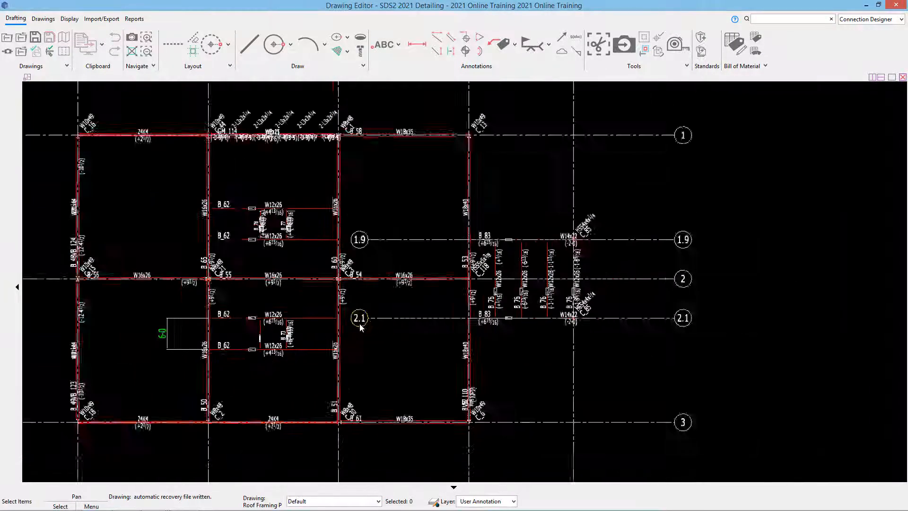
Change the member style of beam B_71 to Wire in the erection view cleanup settings
scroll(270, 304, up, 3)
scroll(268, 302, up, 3)
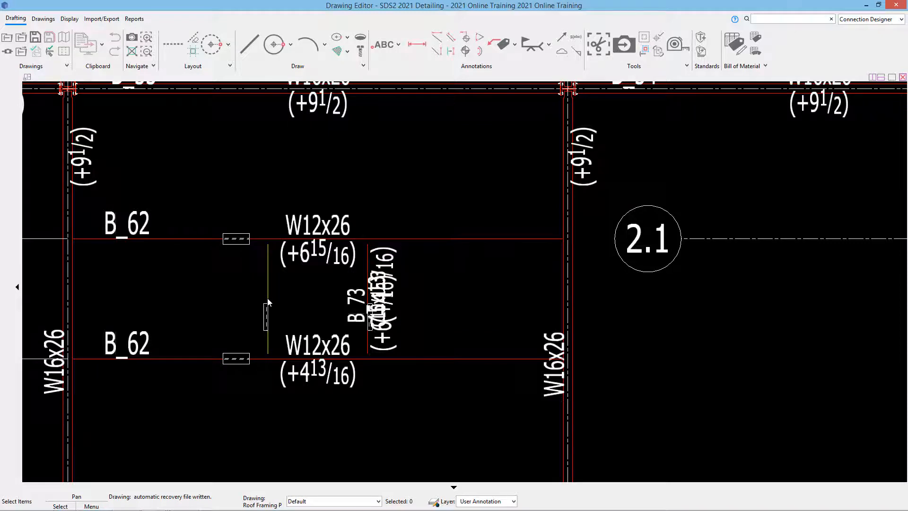
double_click(268, 302)
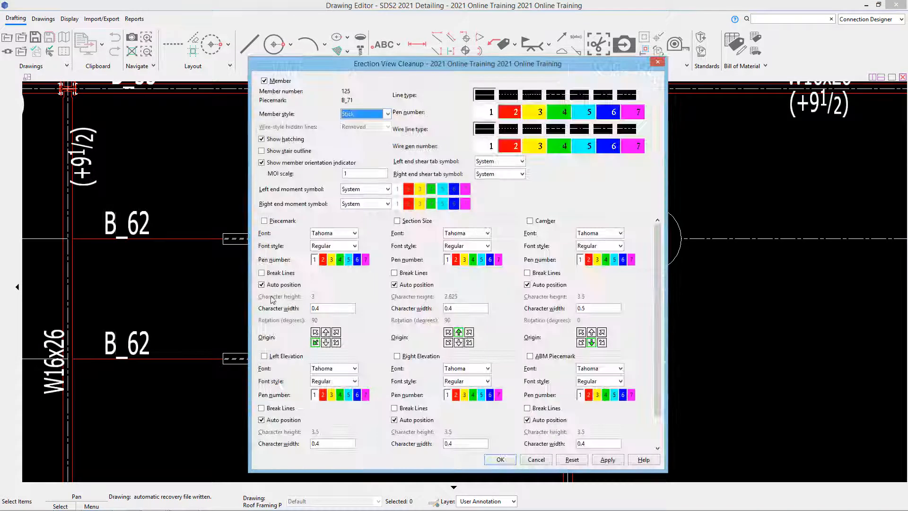
click(347, 114)
click(352, 129)
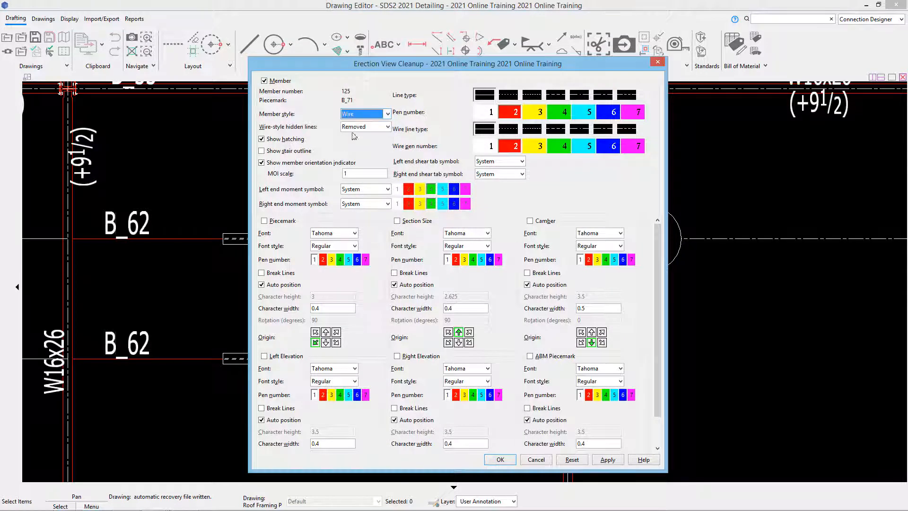
click(501, 460)
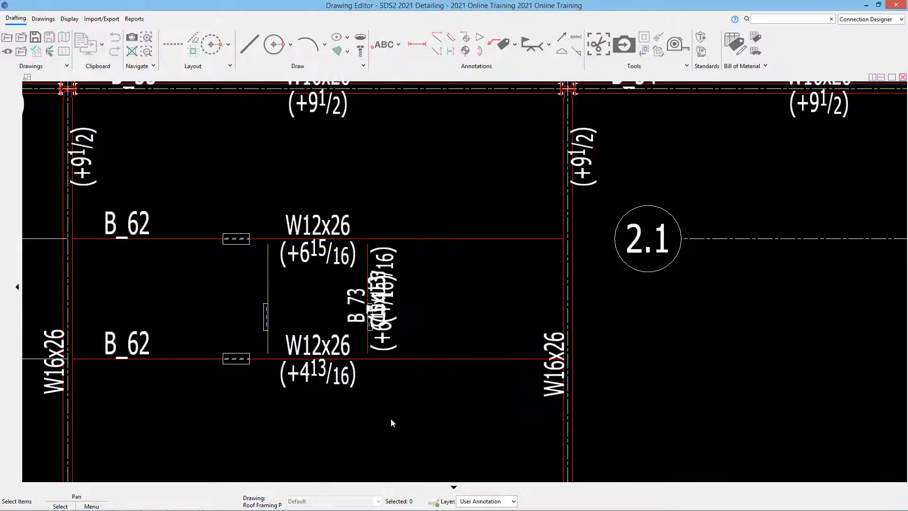
Examine beam B_71's connections in the Roof Framing Plan and the overlapping labels along grid line 1
scroll(265, 336, up, 5)
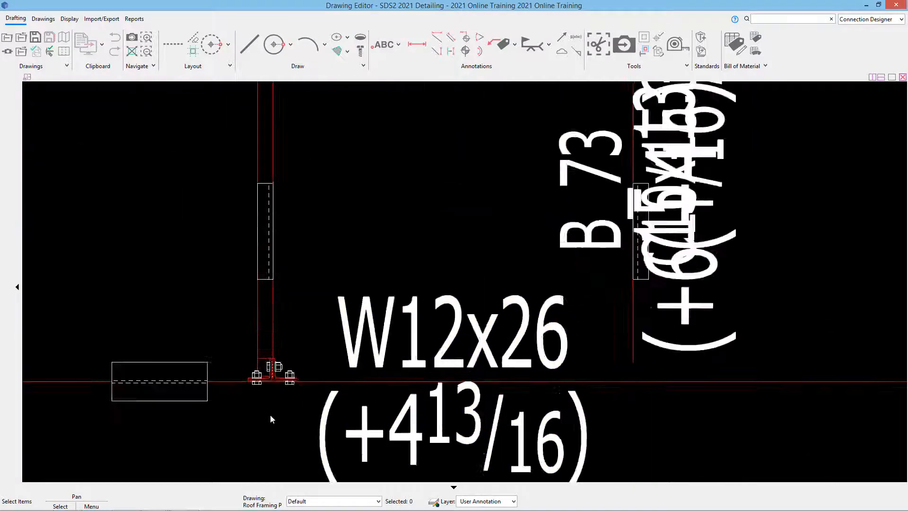
scroll(278, 388, down, 1)
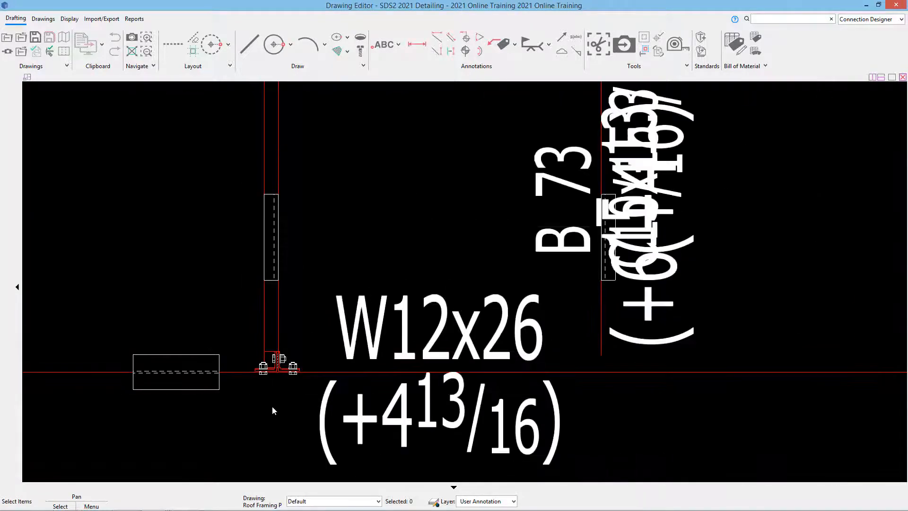
scroll(273, 411, down, 6)
mouse_move(469, 403)
middle_down()
mouse_move(539, 403)
mouse_move(406, 367)
middle_up()
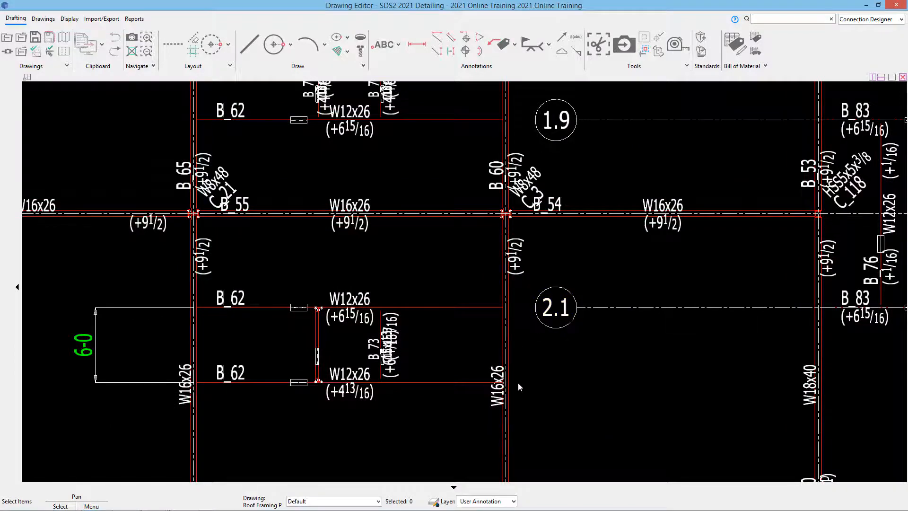
scroll(519, 387, down, 5)
scroll(271, 398, up, 2)
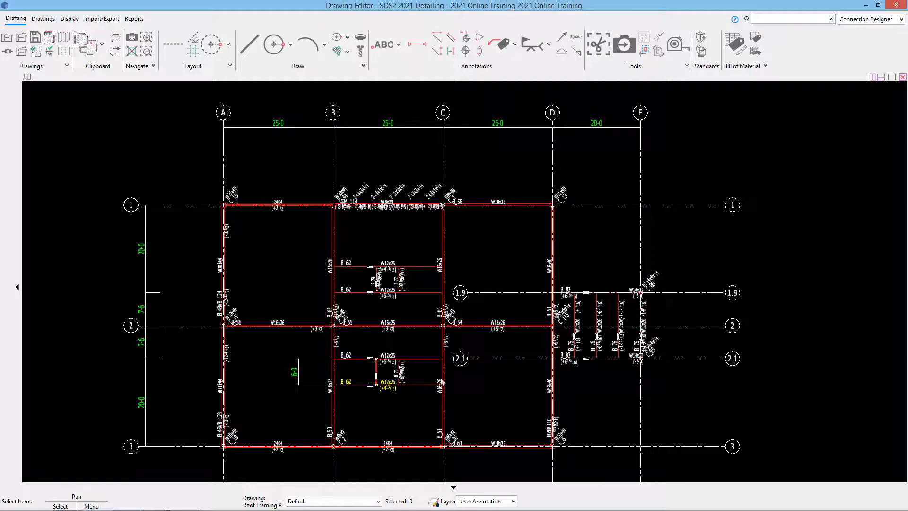
scroll(401, 211, up, 3)
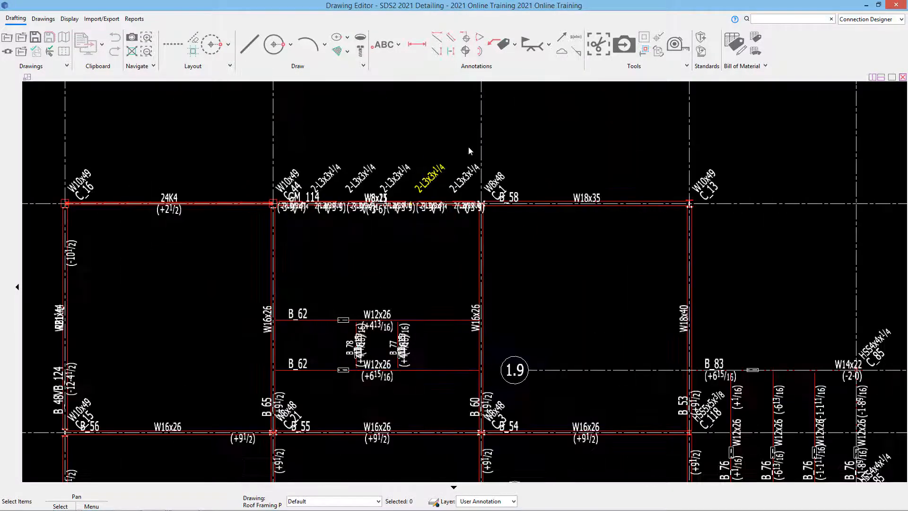
drag(471, 144, 334, 181)
click(361, 130)
scroll(447, 220, down, 2)
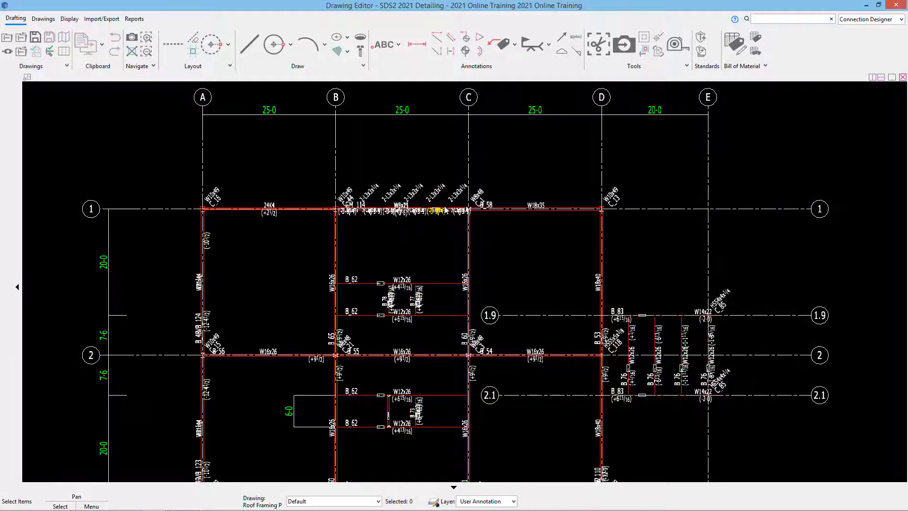
scroll(416, 318, down, 1)
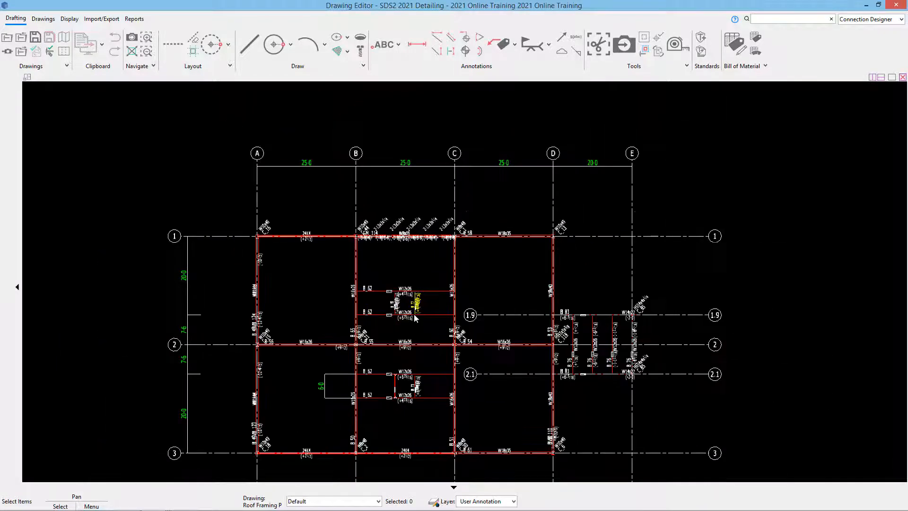
scroll(392, 239, up, 1)
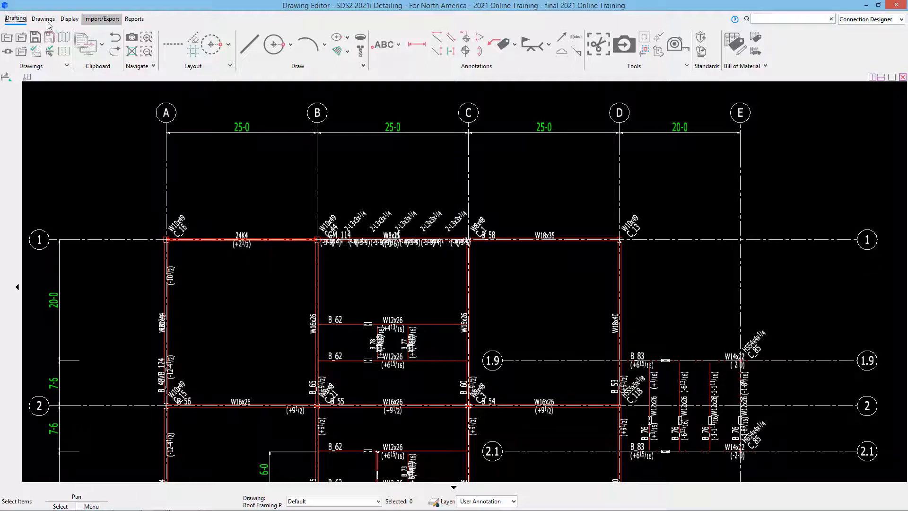
Set up an erection view cleanup for several members with label marks on Hide Item, filtered to vertical braces only
click(48, 21)
click(53, 43)
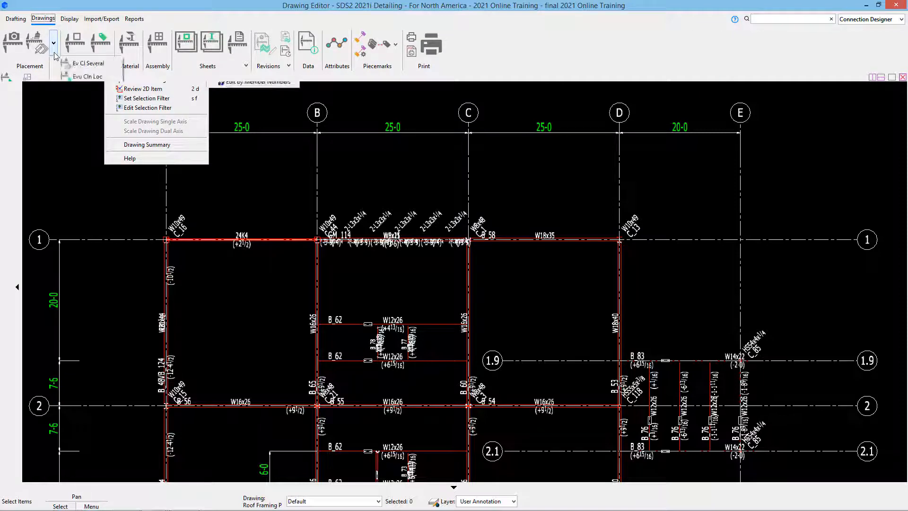
click(87, 77)
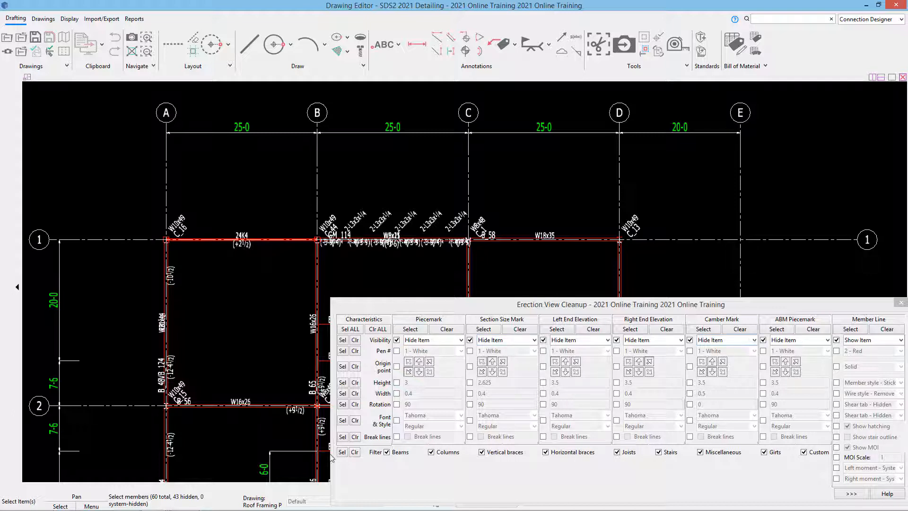
click(354, 452)
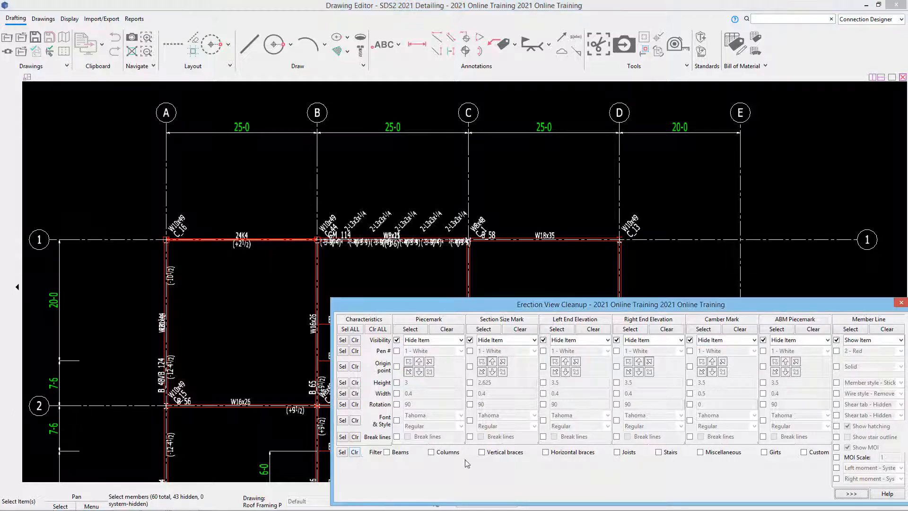
click(483, 452)
key(Tab)
Select all members in the Roof Framing Plan and apply the cleanup to hide the vertical brace labels
middle_drag(254, 290, 162, 222)
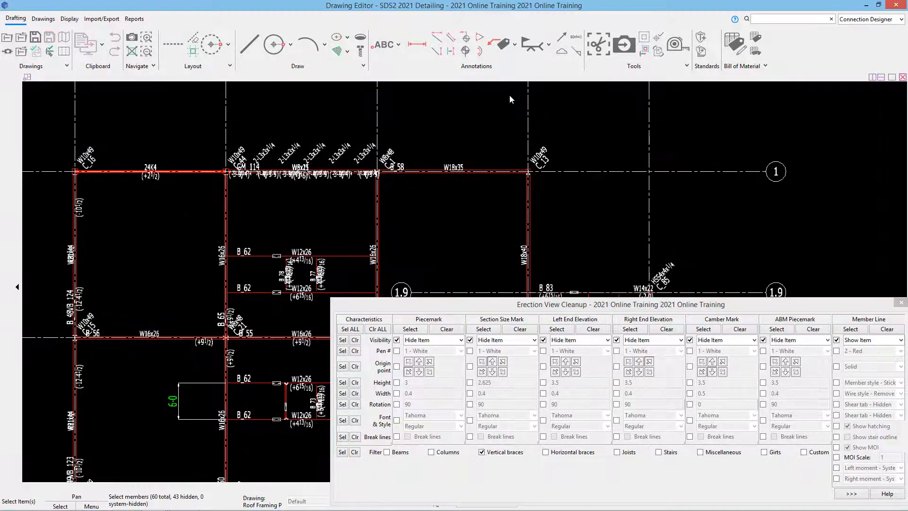
scroll(510, 99, down, 2)
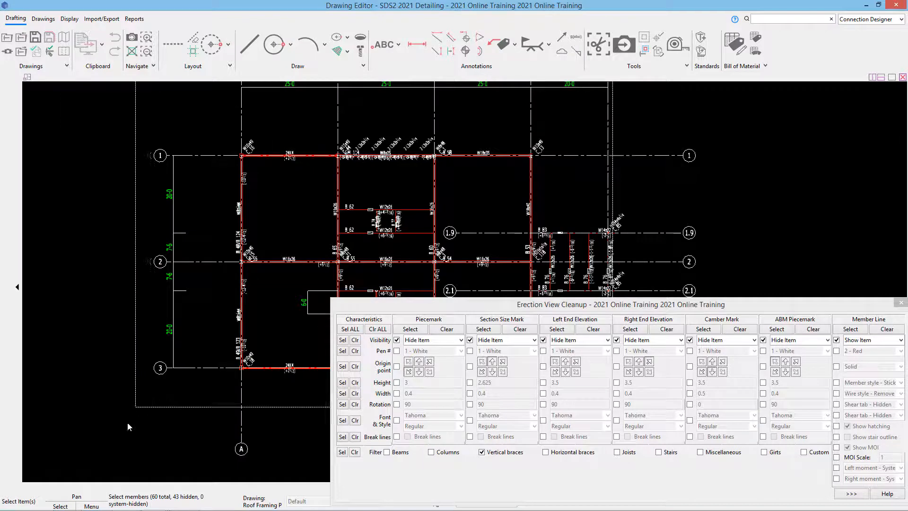
scroll(345, 187, up, 1)
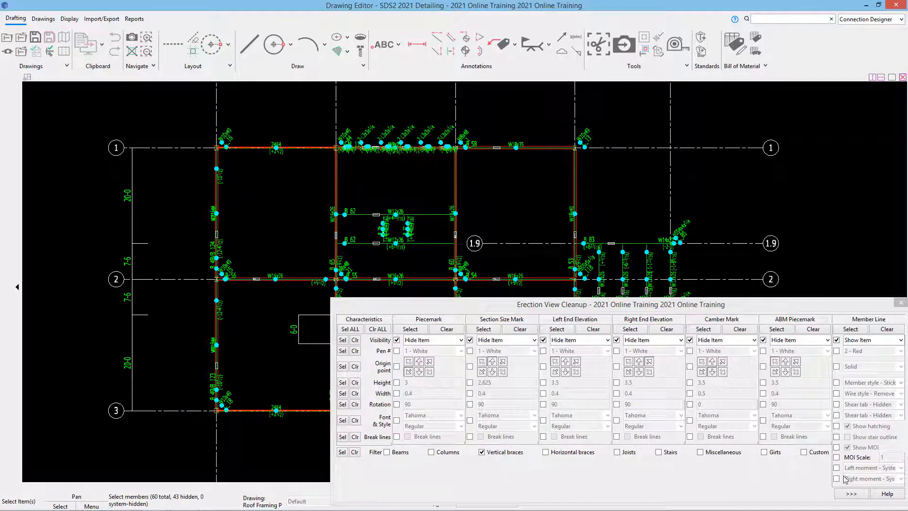
click(851, 493)
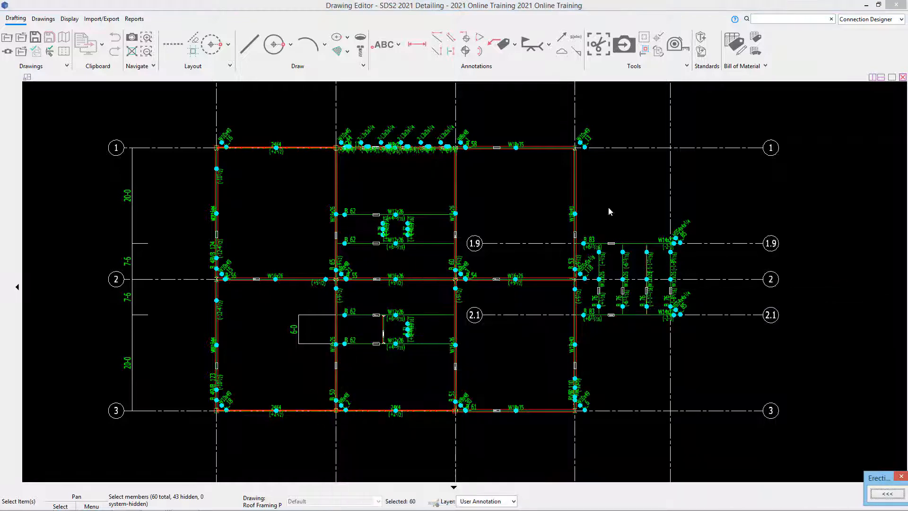
middle_drag(567, 172, 563, 199)
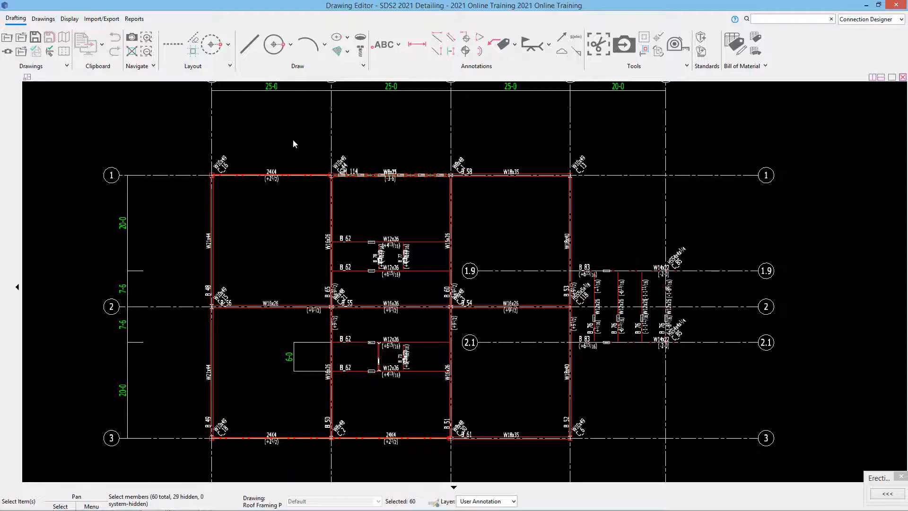
click(897, 479)
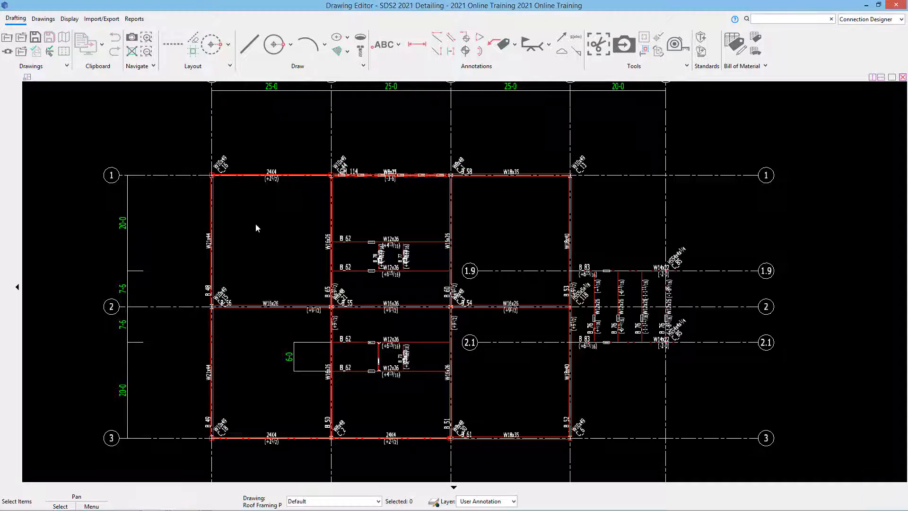
Move the overlapping W8x21, W6x15 and (-3-6) labels apart on grid line 1 between grids B and C
scroll(446, 211, up, 4)
scroll(384, 227, down, 1)
scroll(383, 227, up, 5)
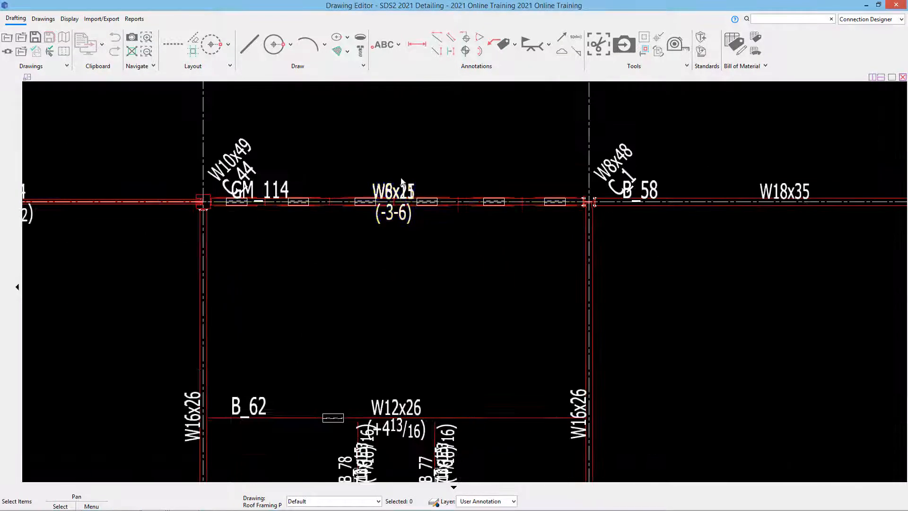
drag(373, 191, 277, 250)
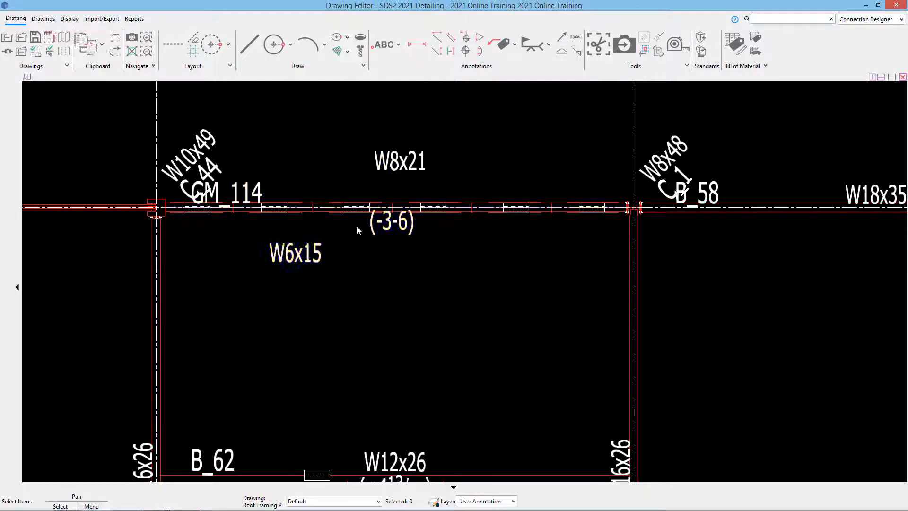
drag(385, 224, 372, 251)
Delete the W6x15 and (-3-6) labels and move the GM_114 piecemark up beside the W8x21 label
click(310, 255)
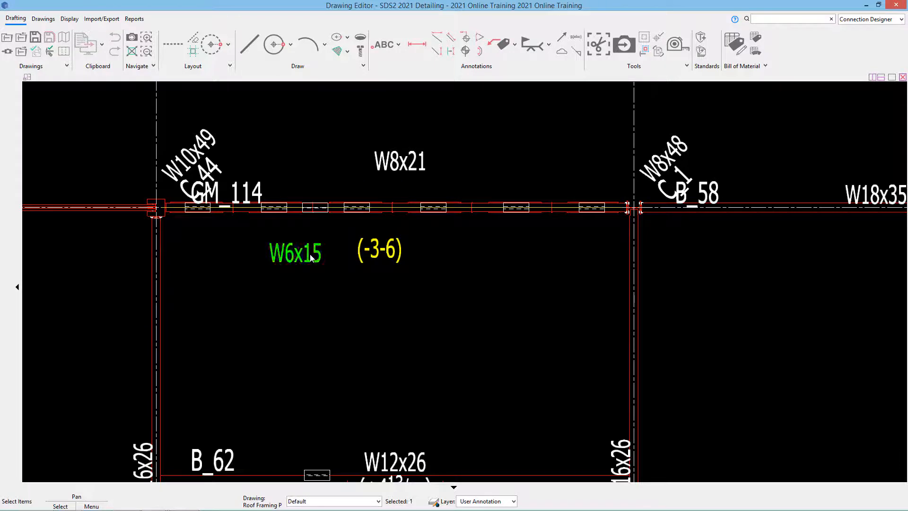
key(Delete)
drag(256, 186, 343, 165)
scroll(270, 305, down, 5)
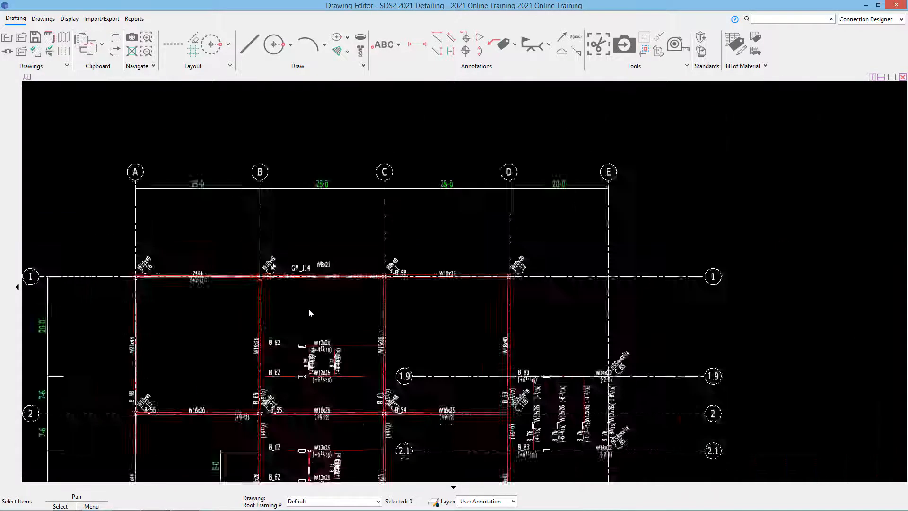
scroll(309, 309, down, 1)
middle_drag(317, 345, 303, 290)
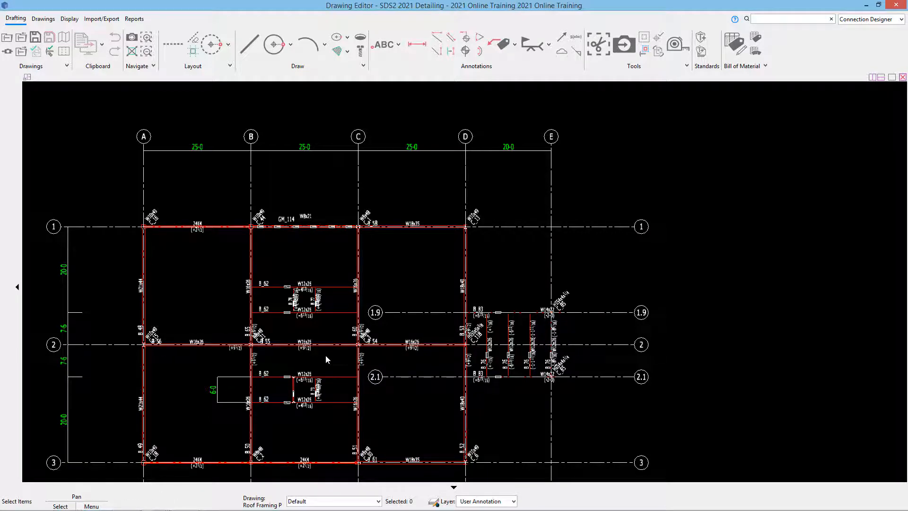
Switch to the SDS2 Home window, search the project settings for "erection view" and open Erection View Member Labels
scroll(325, 355, up, 3)
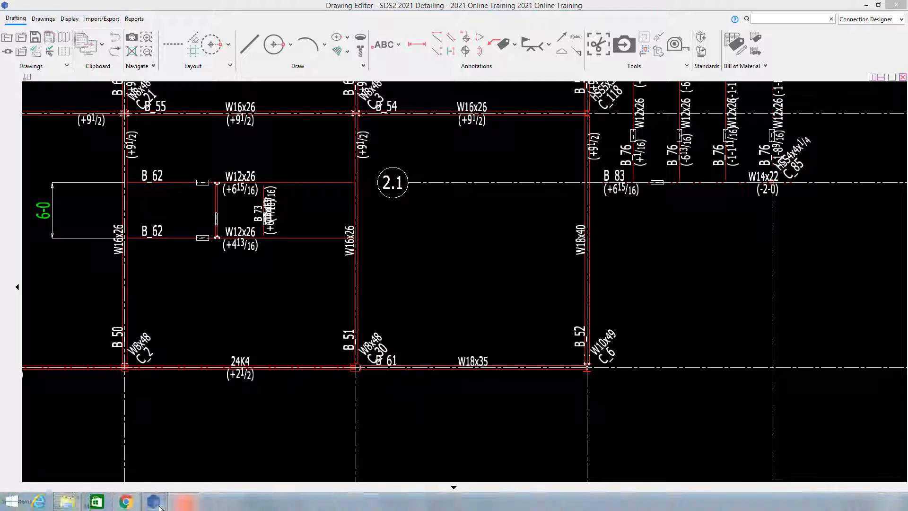
mouse_move(154, 502)
click(178, 469)
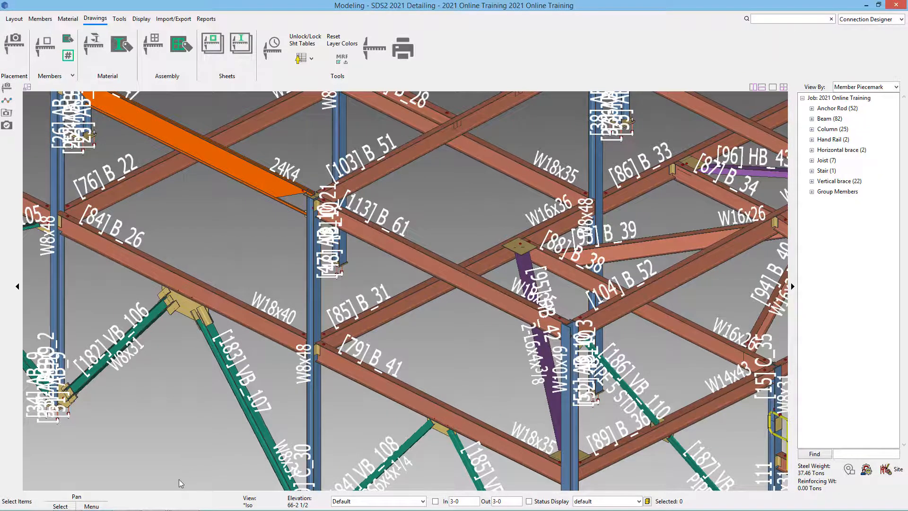
mouse_move(154, 505)
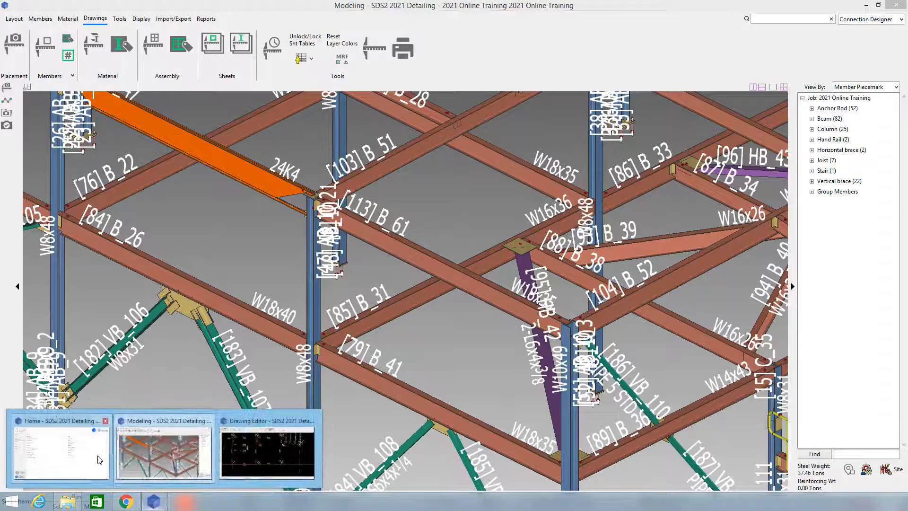
click(66, 449)
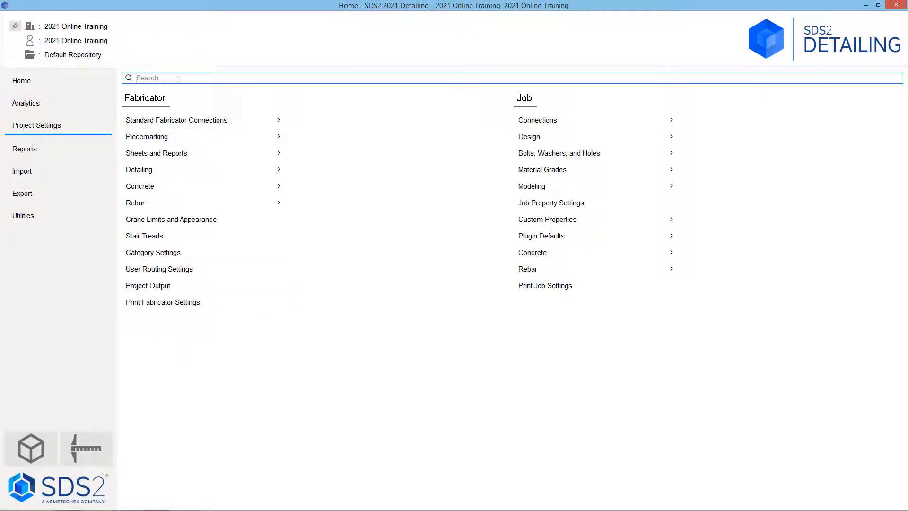
text(erecti)
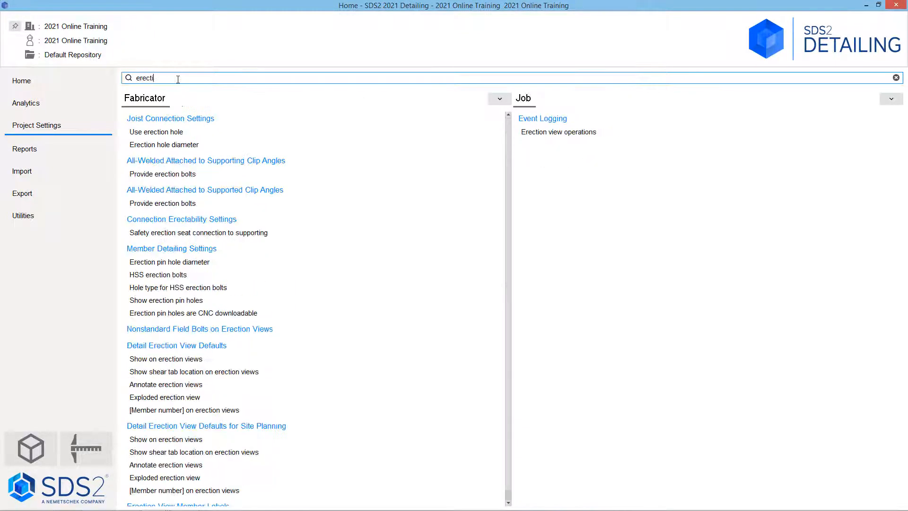
text(on view)
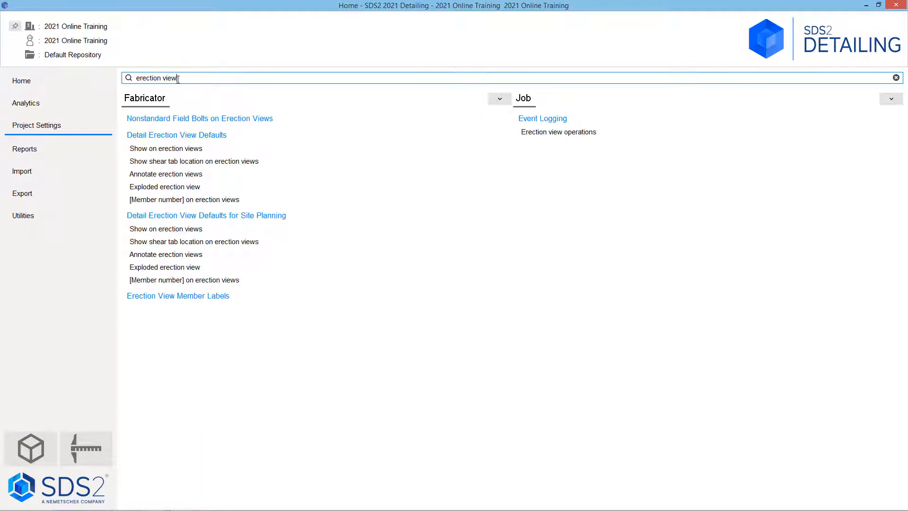
click(197, 296)
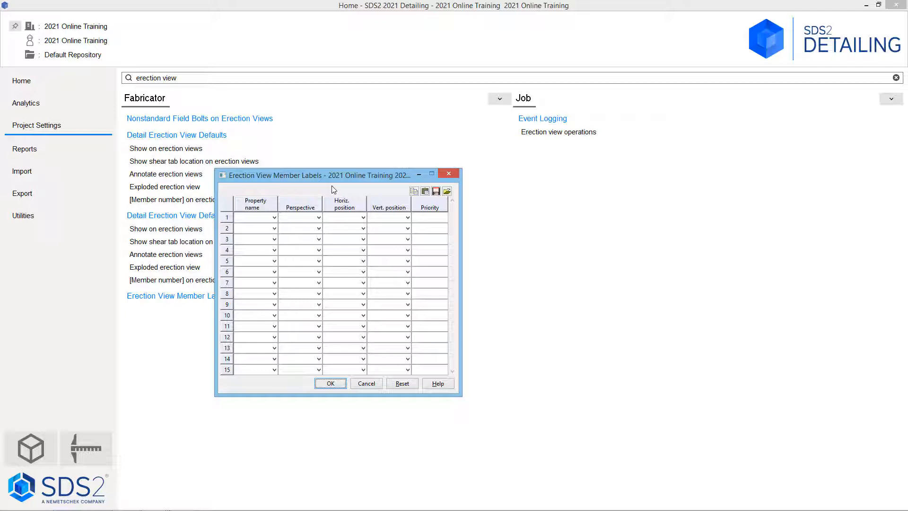
Define the first member label as Piecemark, Lengthwise, horizontal position Right, vertical position Below, with priority 1
click(257, 216)
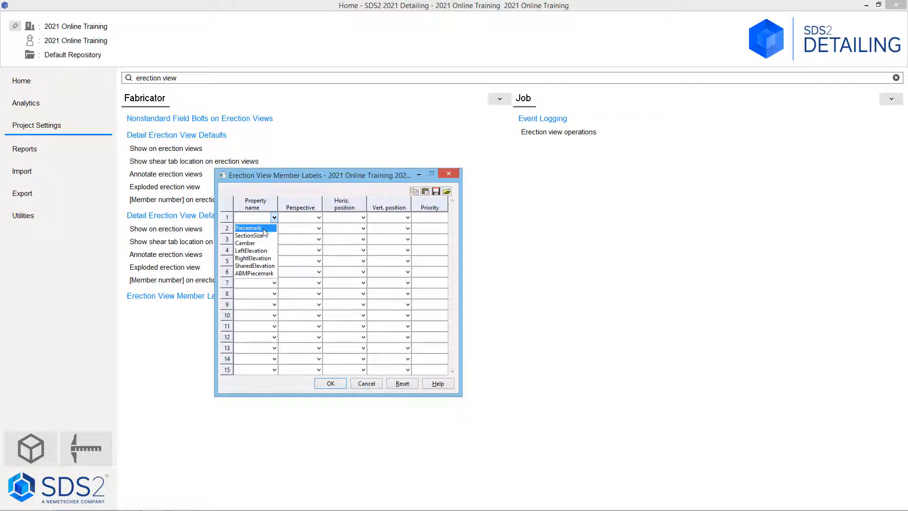
click(264, 229)
click(299, 218)
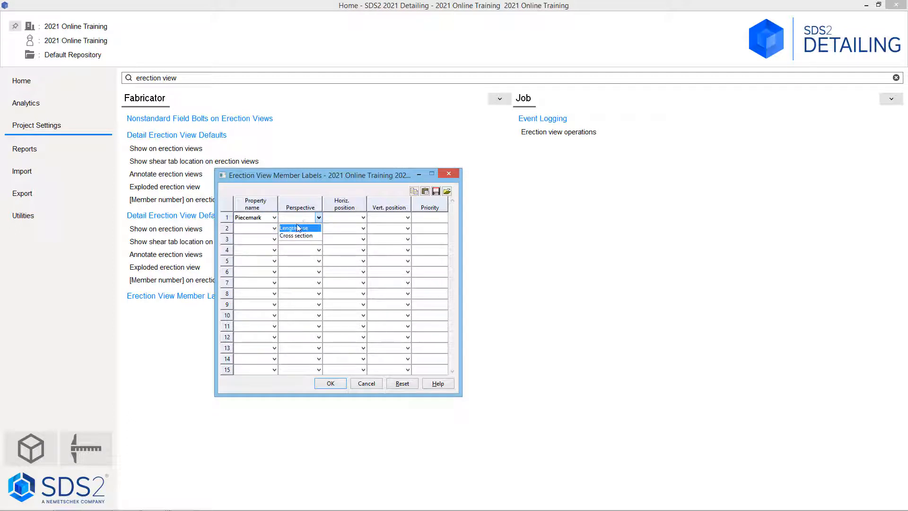
click(298, 228)
click(351, 219)
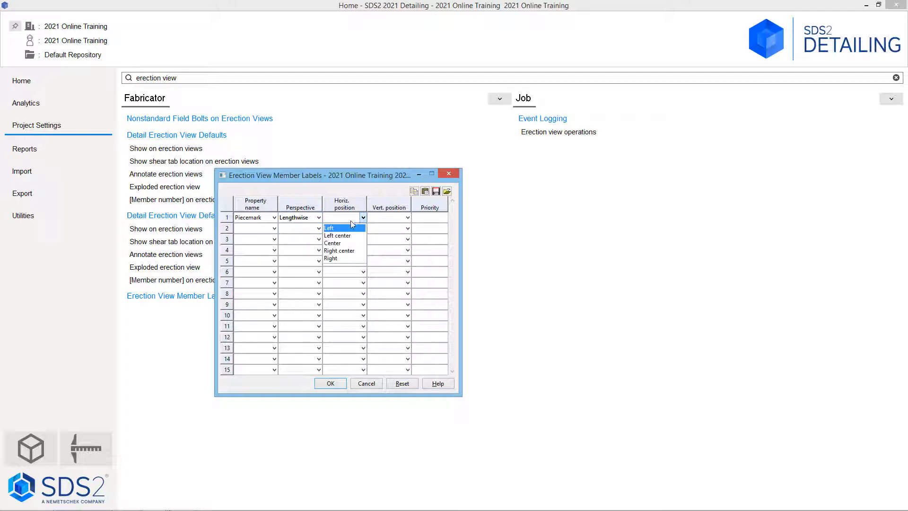
click(341, 259)
click(391, 219)
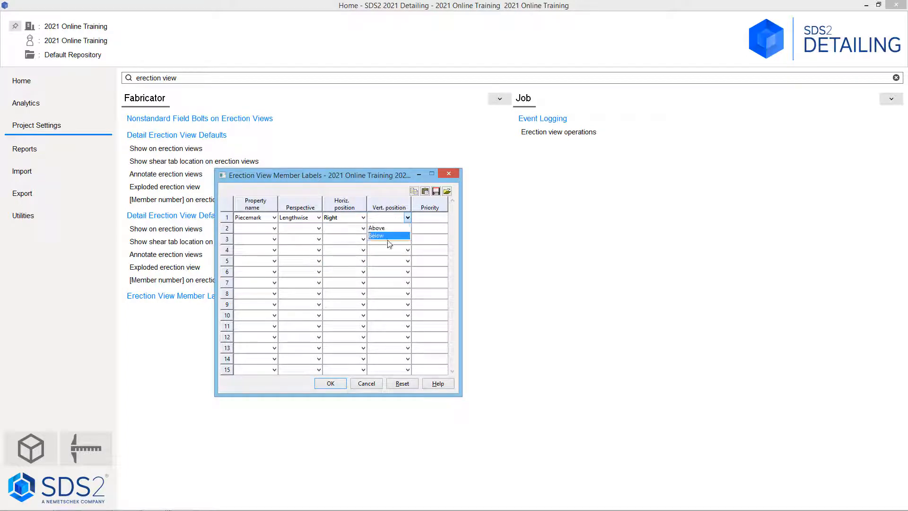
click(390, 238)
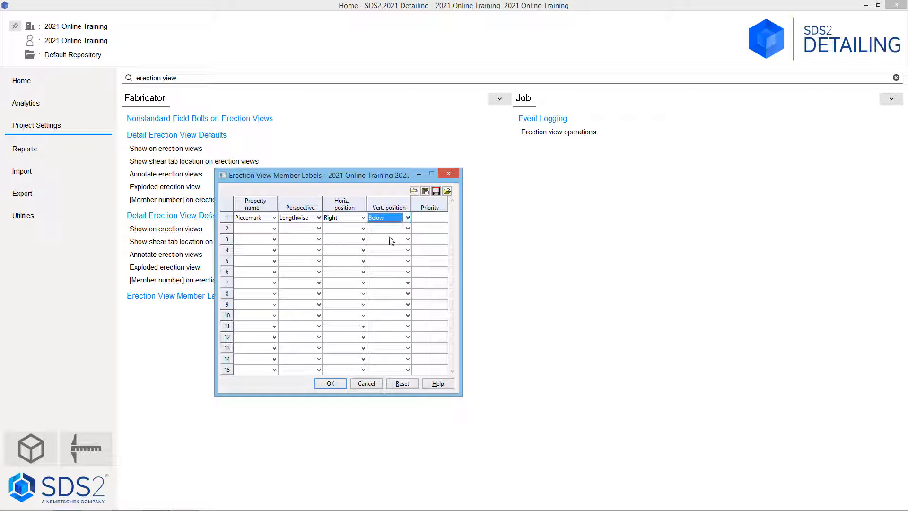
click(428, 218)
text(1)
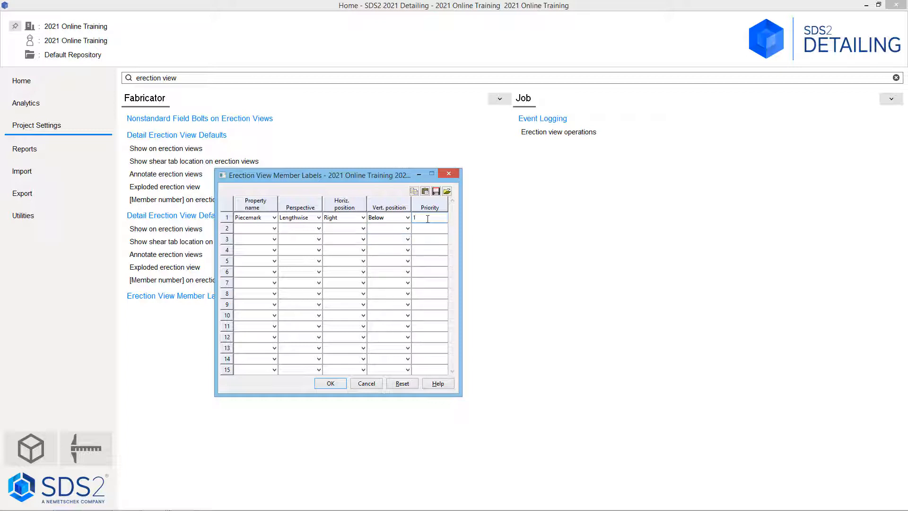
click(329, 383)
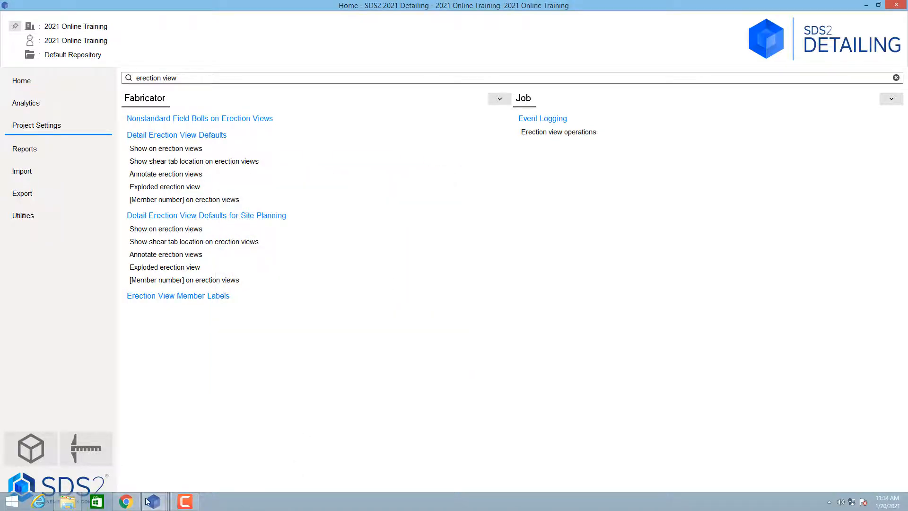
Reopen the Erection View Member Labels settings and set the Piecemark label's horizontal position to Left and vertical position to Above
mouse_move(152, 501)
click(161, 483)
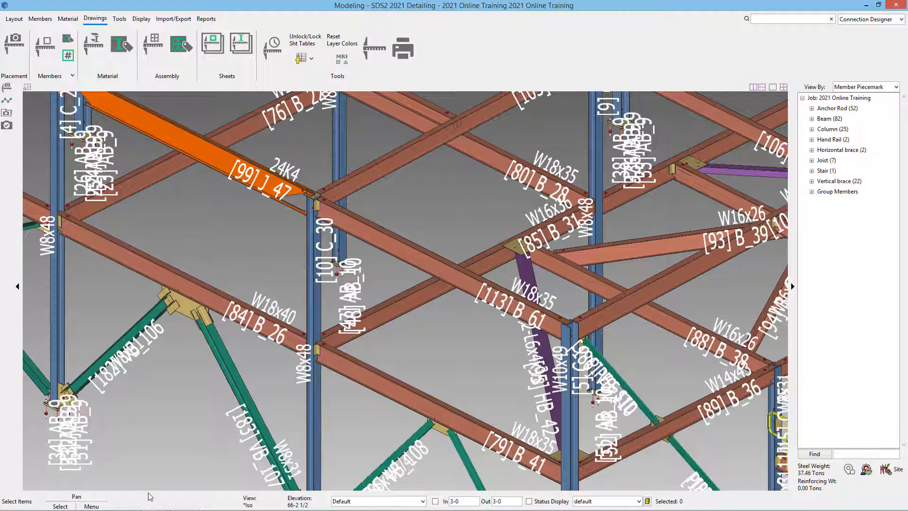
mouse_move(161, 509)
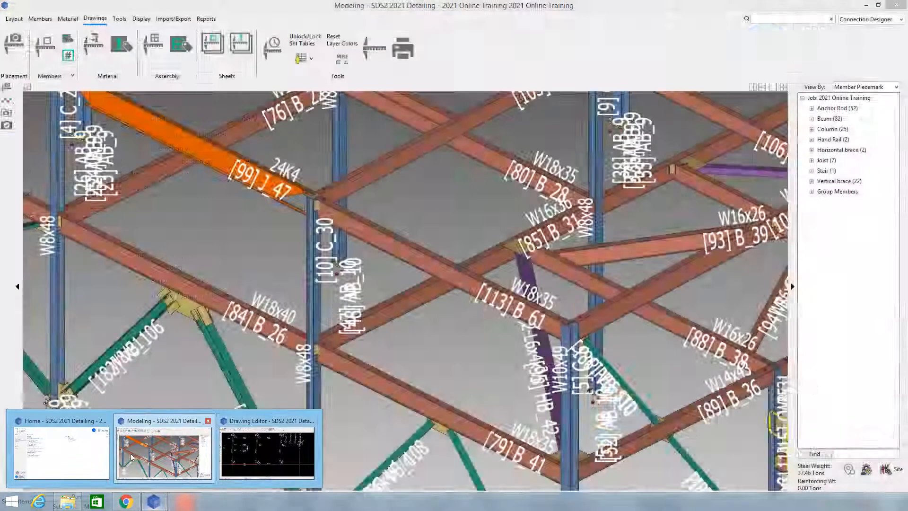
click(95, 457)
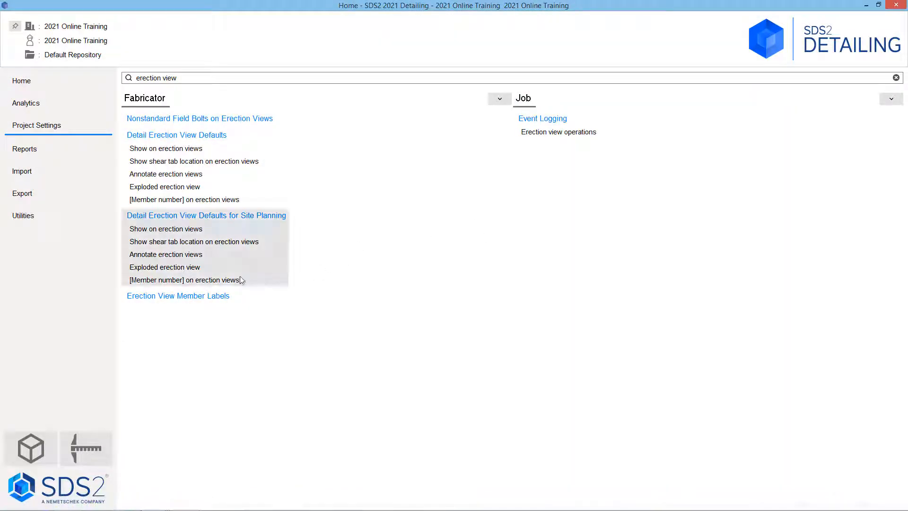
click(194, 297)
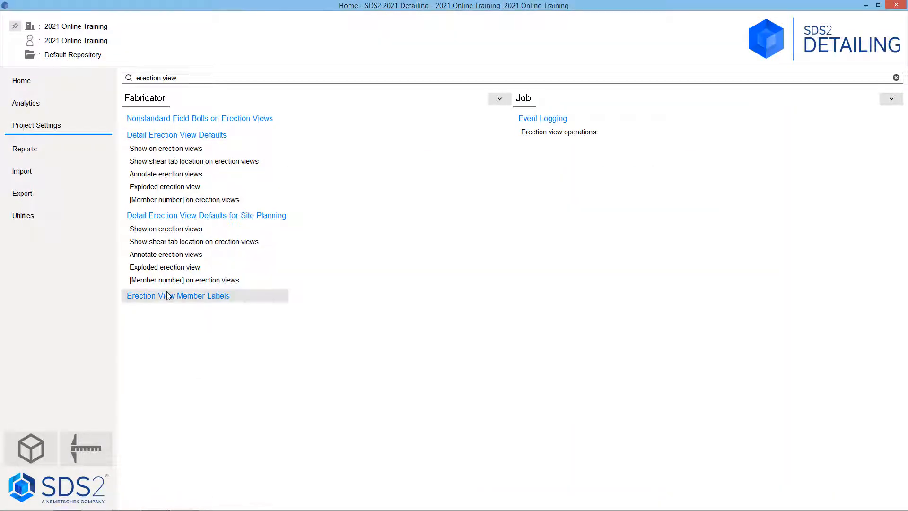
click(167, 294)
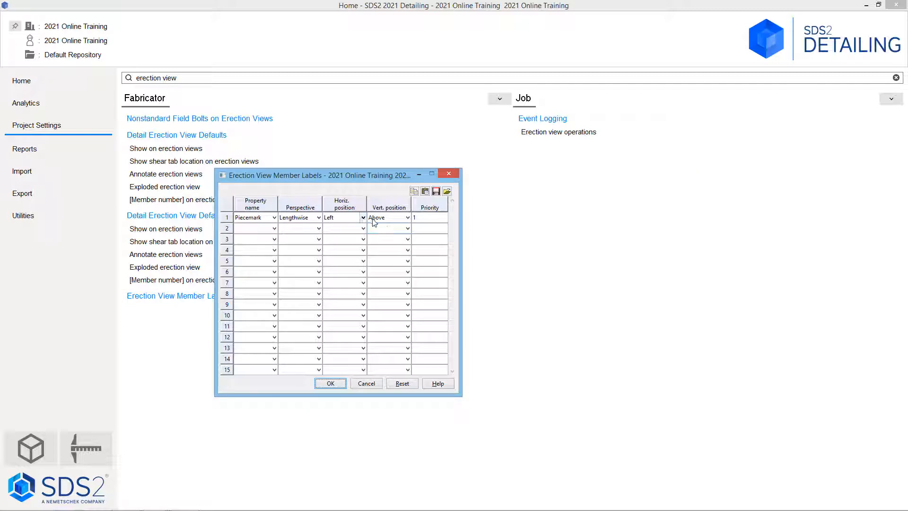
click(374, 223)
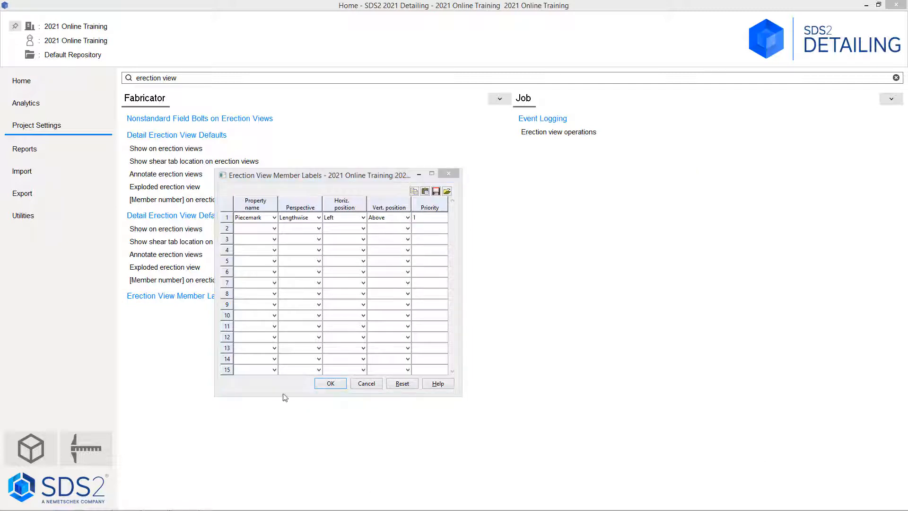
click(331, 383)
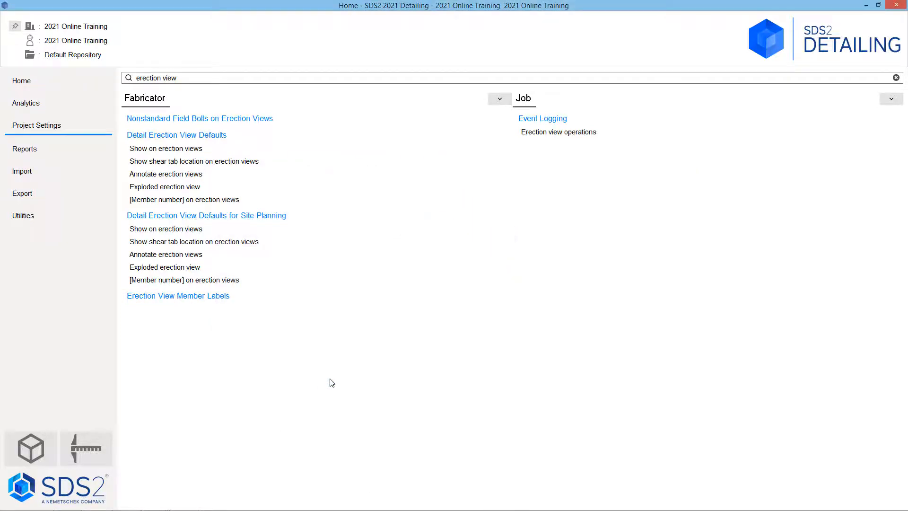